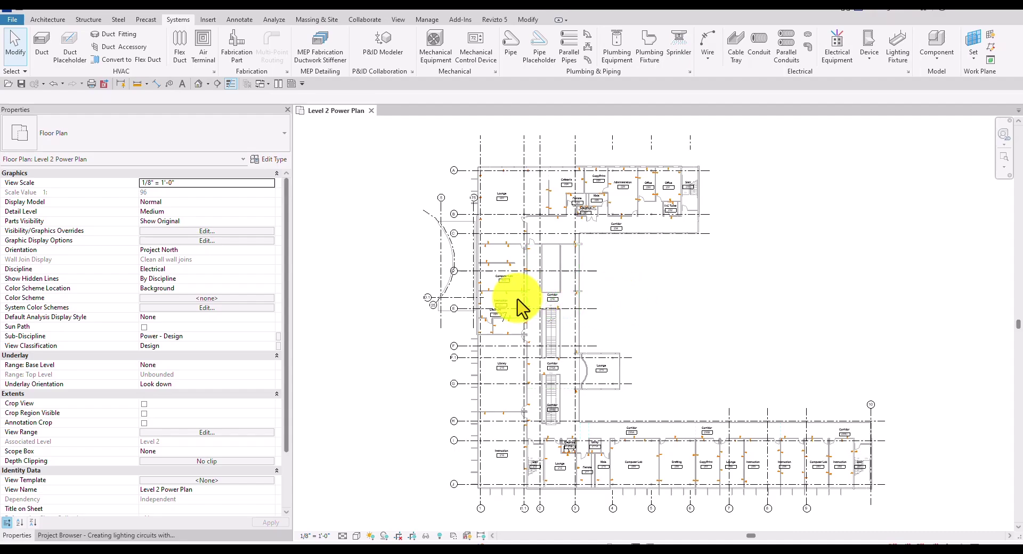
Step: Place a 208V MCB Lighting and Appliance Panelboard - Surface, type 100A, on the vertical face of Electrical room 220's south wall
{"action": "scroll", "coordinate": [519, 308], "scroll_direction": "up", "scroll_amount": 3}
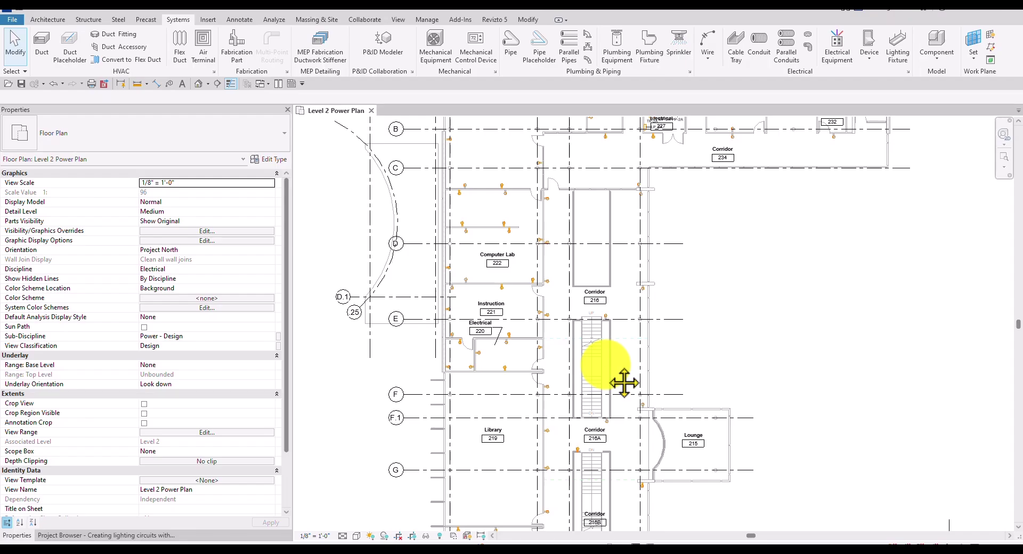
{"action": "scroll", "coordinate": [487, 390], "scroll_direction": "up", "scroll_amount": 6}
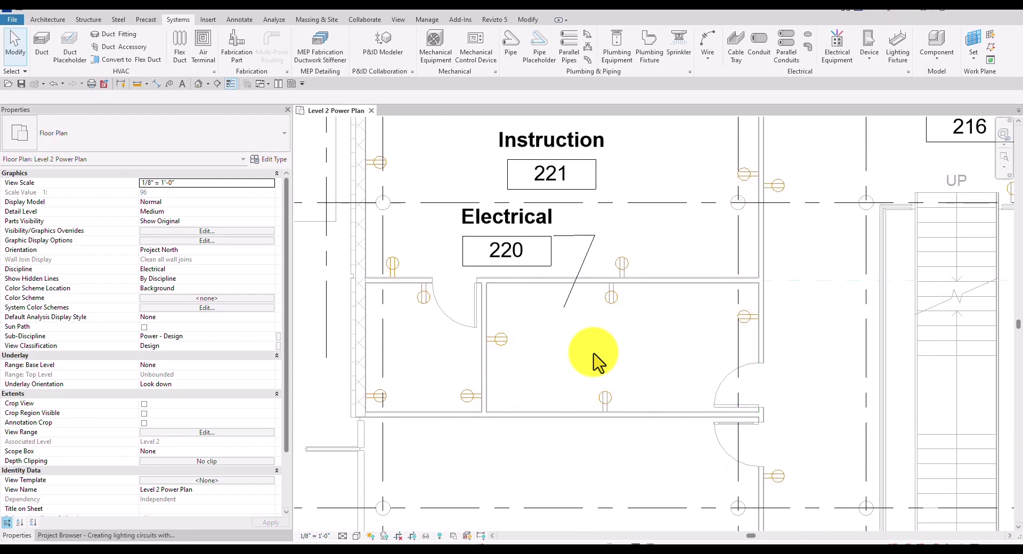
{"action": "middle_click_drag", "start_coordinate": [653, 366], "coordinate": [614, 378]}
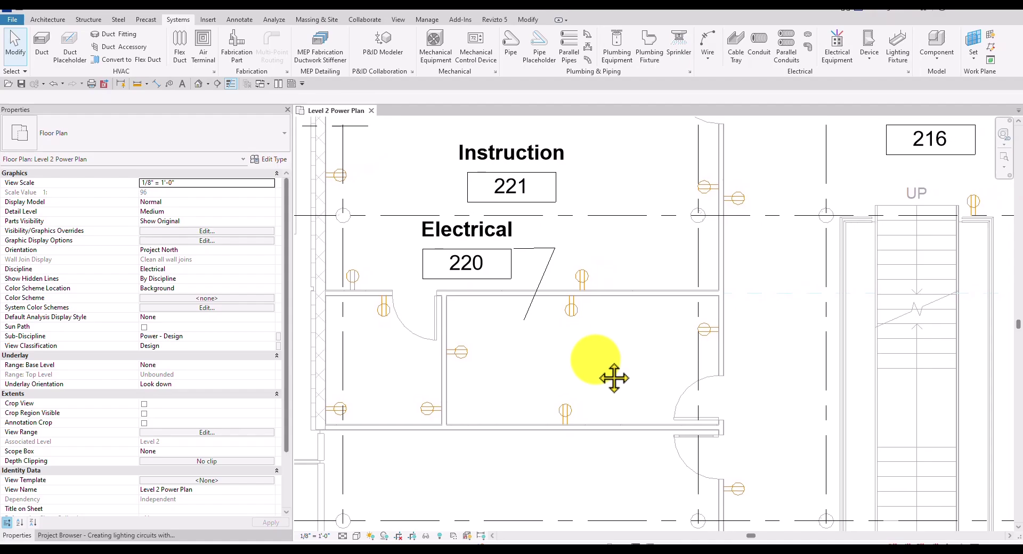
{"action": "left_click", "coordinate": [184, 19]}
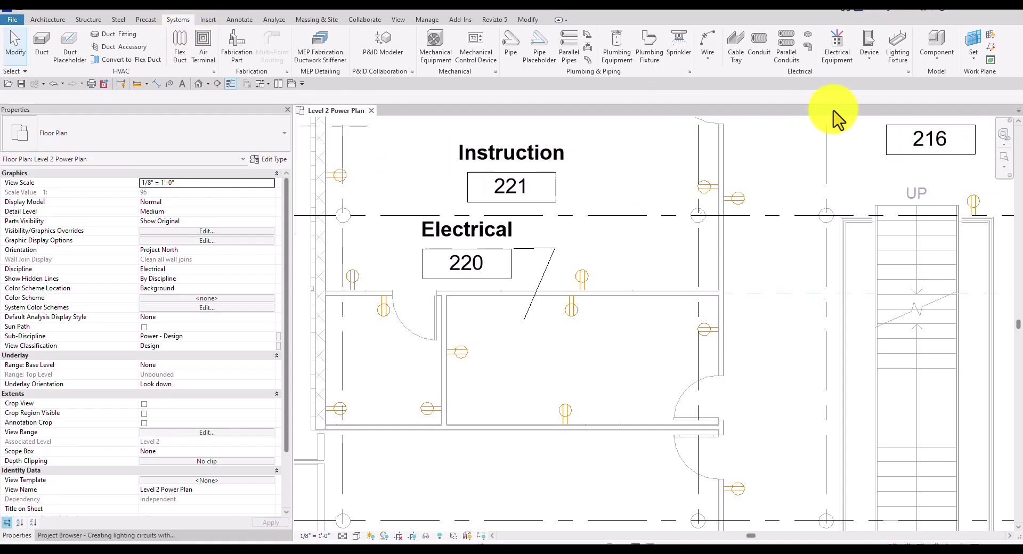
{"action": "left_click", "coordinate": [840, 58]}
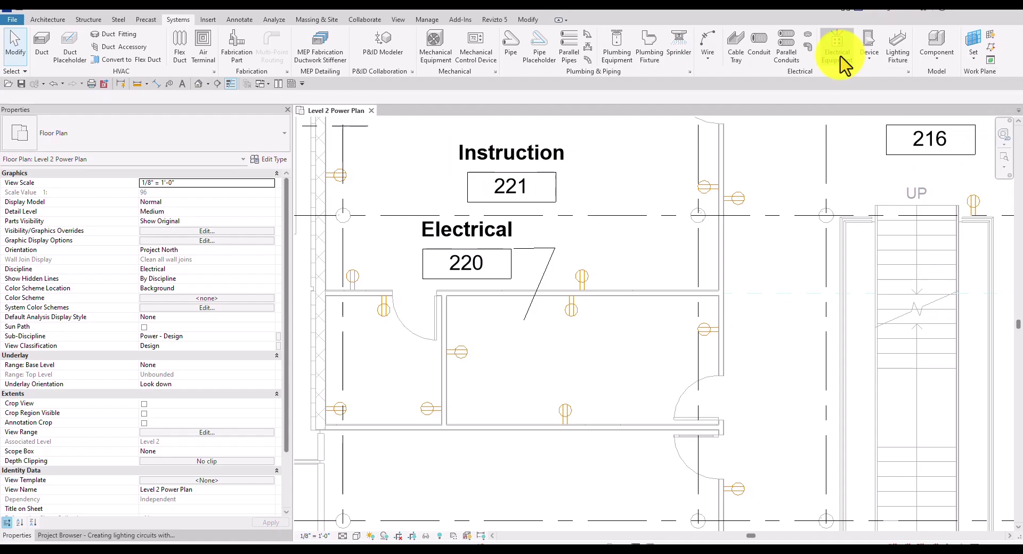
{"action": "left_click", "coordinate": [230, 143]}
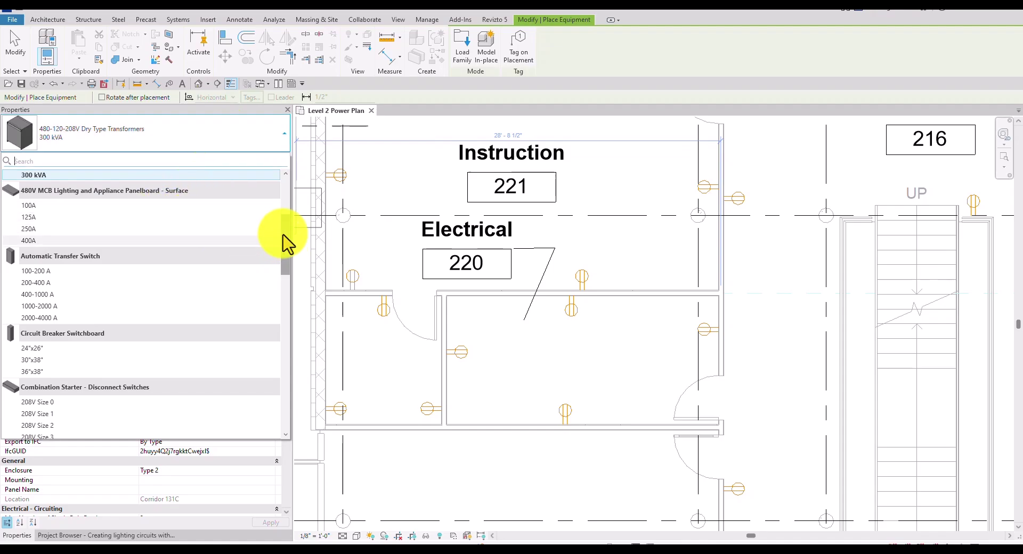
{"action": "left_click_drag", "start_coordinate": [287, 242], "coordinate": [291, 196]}
{"action": "mouse_move", "coordinate": [116, 184]}
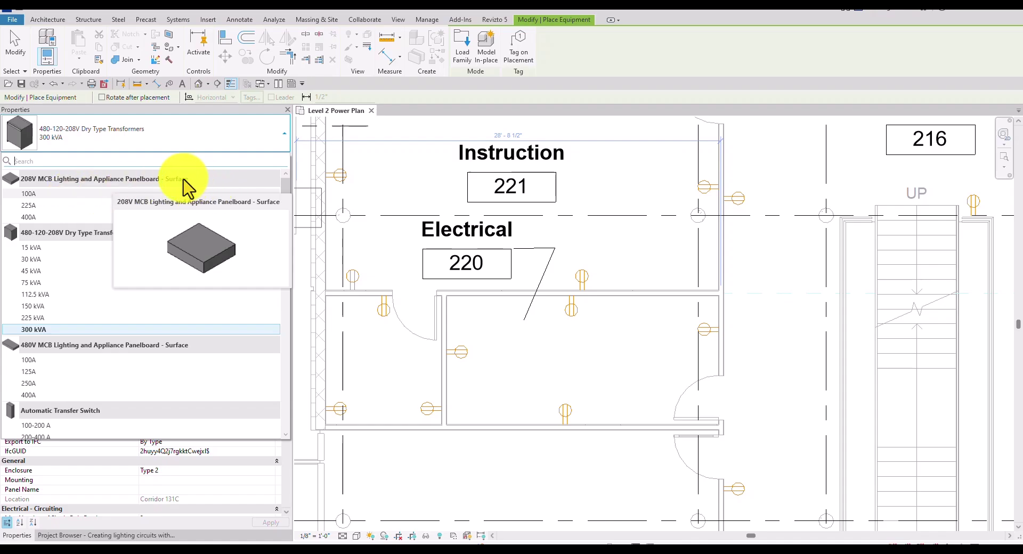
{"action": "left_click", "coordinate": [38, 194]}
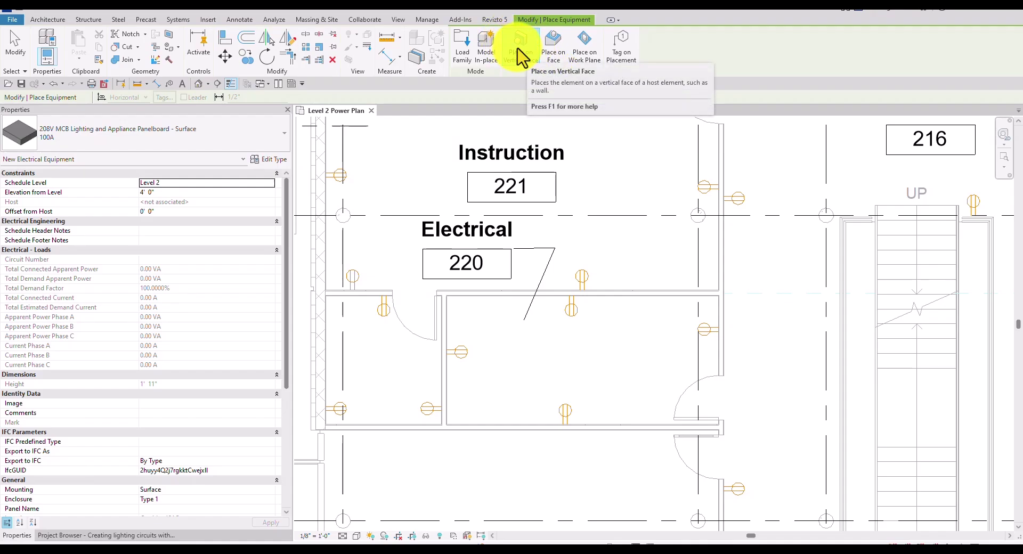
{"action": "left_click", "coordinate": [515, 427]}
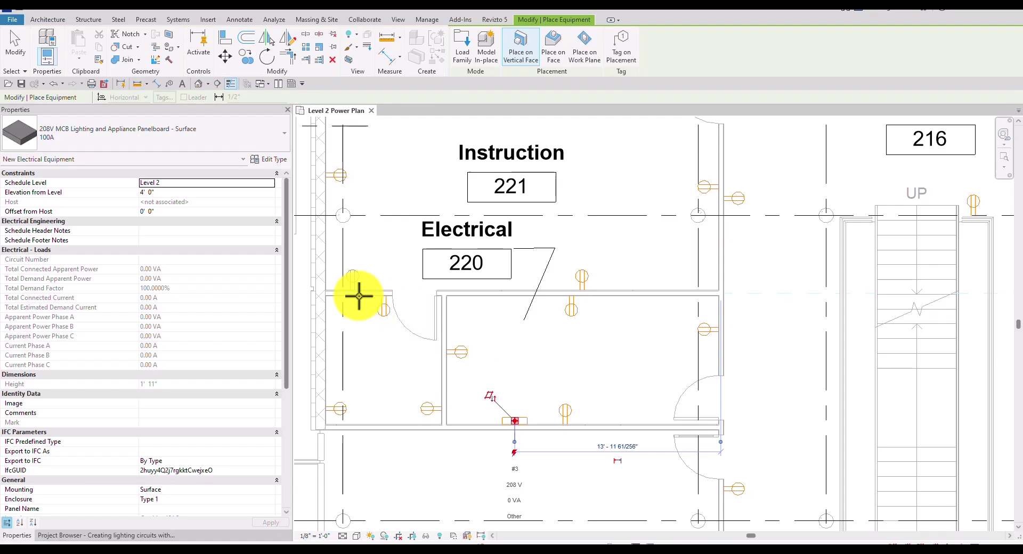
{"action": "left_click", "coordinate": [16, 51]}
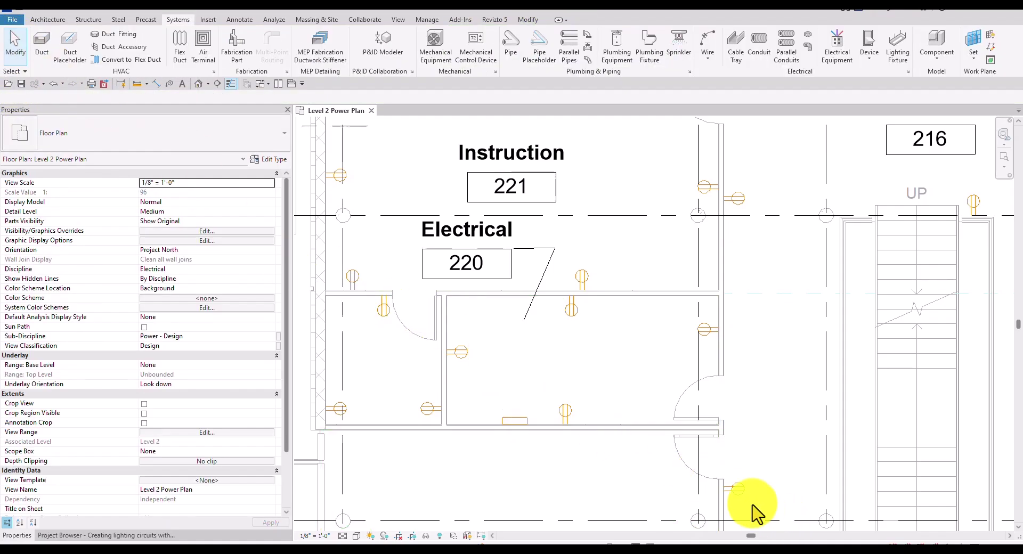
Step: Set the maximum number of single pole breakers of the 208V panelboard in Electrical room 220 to 20
{"action": "left_click", "coordinate": [520, 423]}
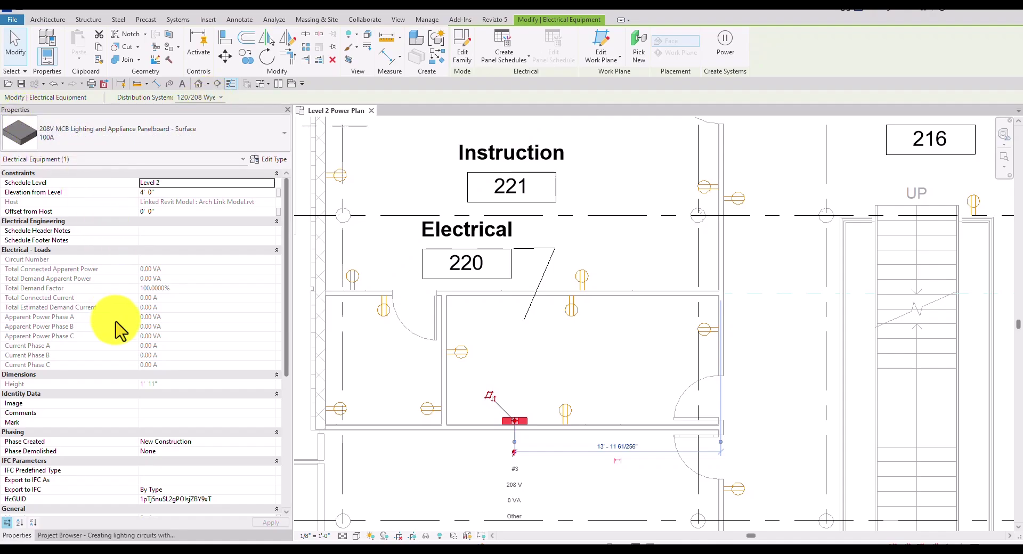
{"action": "scroll", "coordinate": [160, 342], "scroll_direction": "down", "scroll_amount": 3}
{"action": "scroll", "coordinate": [159, 342], "scroll_direction": "down", "scroll_amount": 4}
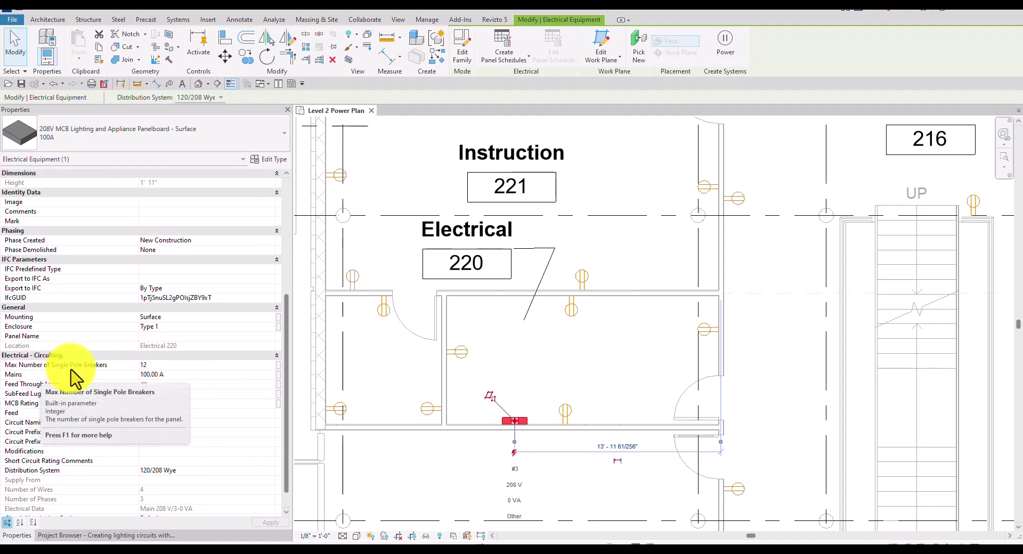
{"action": "left_click", "coordinate": [159, 366]}
{"action": "type", "text": "20"}
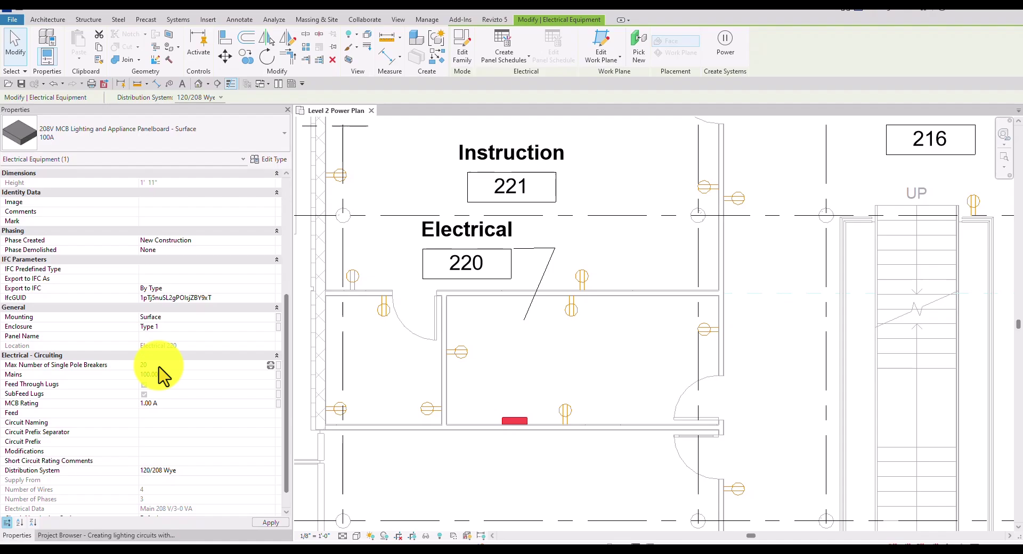
Step: Name the 208V panelboard on the south wall PP-2B
{"action": "left_click", "coordinate": [150, 336]}
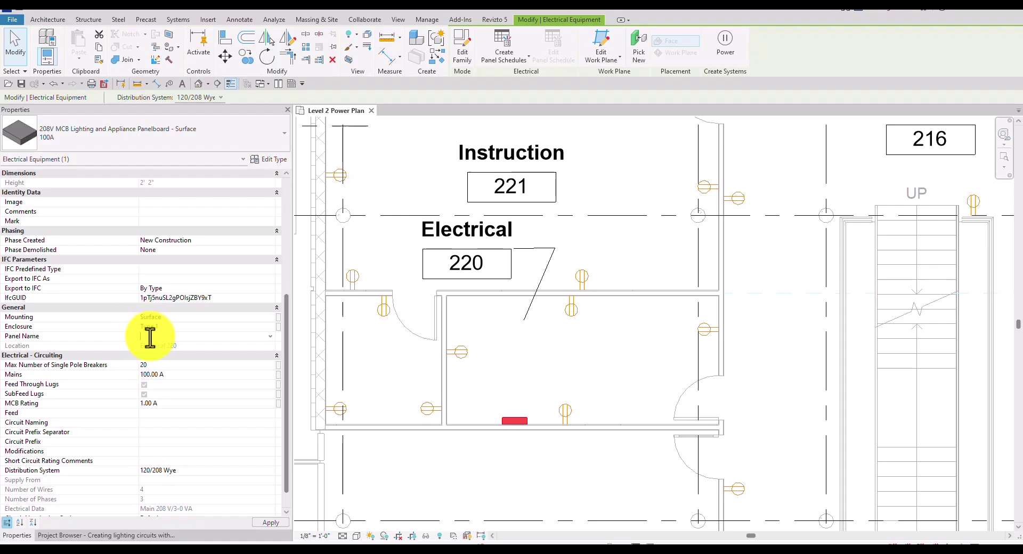
{"action": "type", "text": "PP-"}
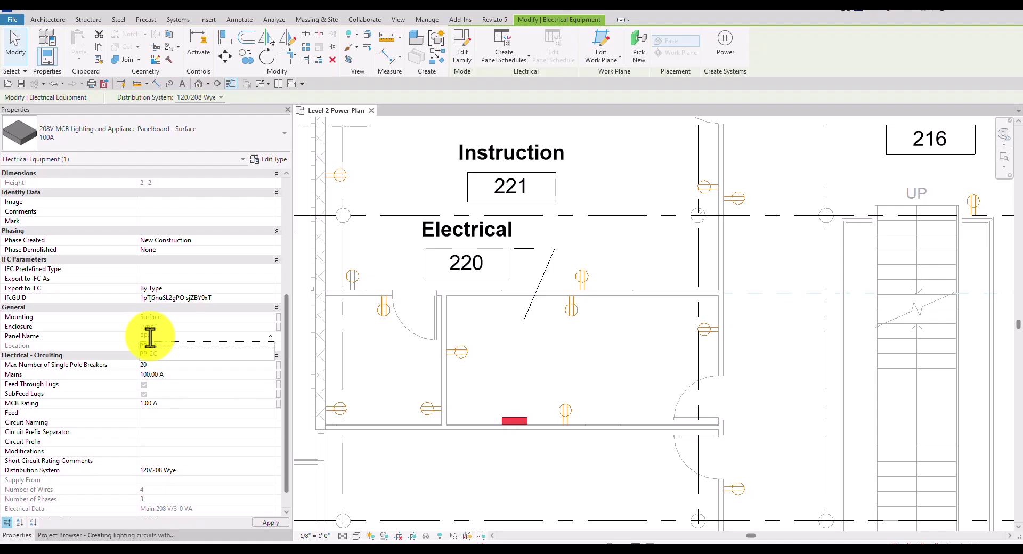
{"action": "type", "text": "1B"}
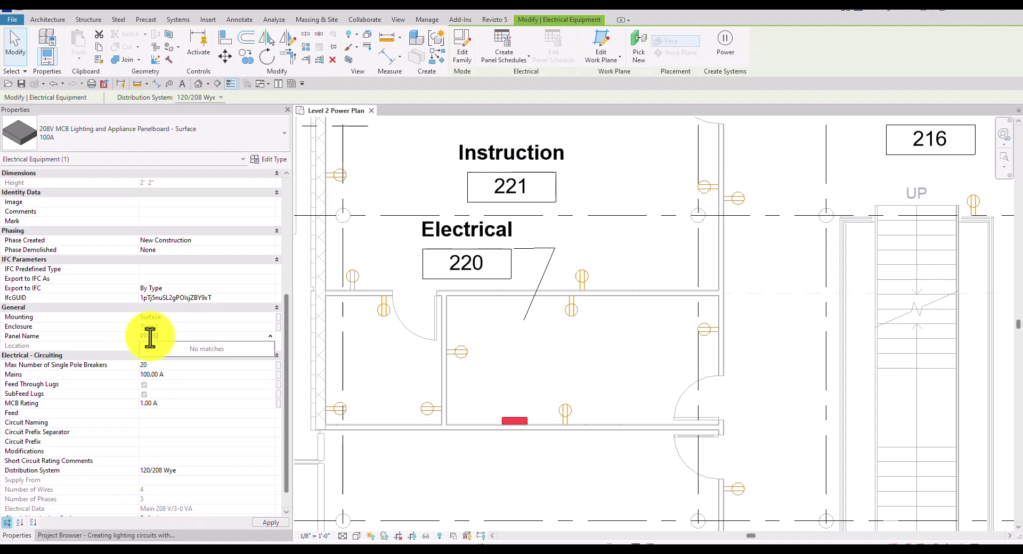
{"action": "key", "text": "Return"}
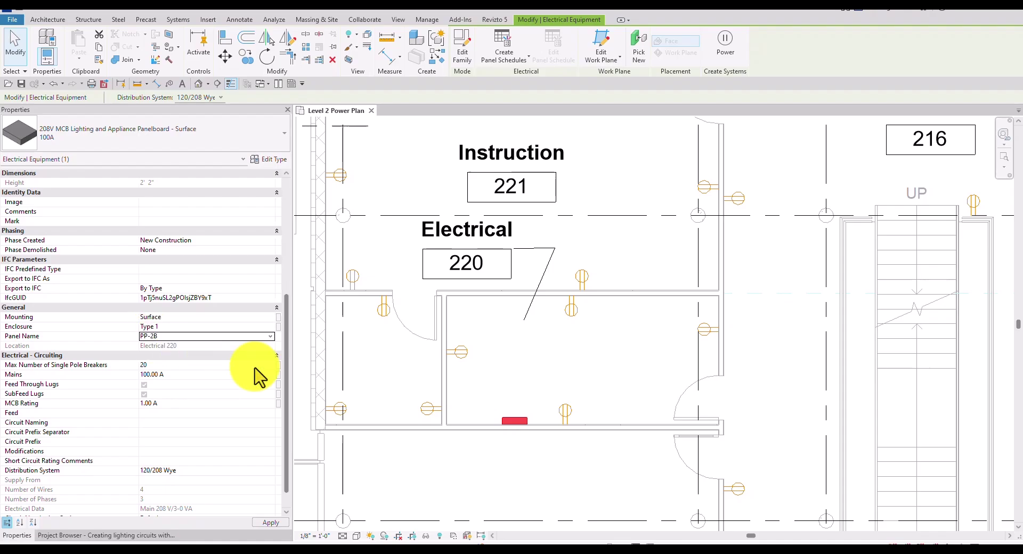
{"action": "left_click", "coordinate": [499, 415]}
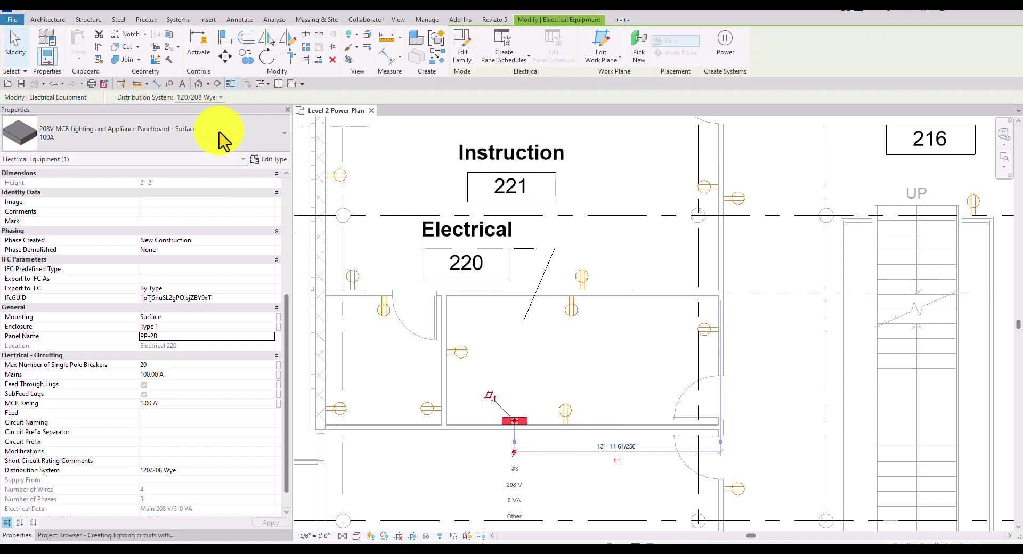
{"action": "left_click", "coordinate": [9, 48]}
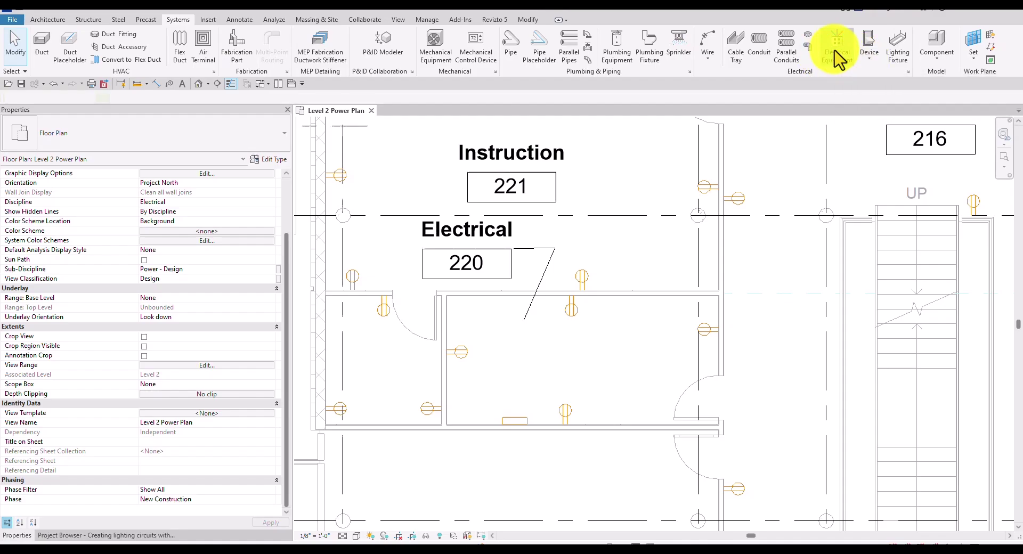
Step: Place a 480V MCB Lighting and Appliance Panelboard - Surface, type 100A, on the west wall of Electrical room 220 beside the receptacle
{"action": "left_click", "coordinate": [835, 47]}
{"action": "left_click", "coordinate": [232, 134]}
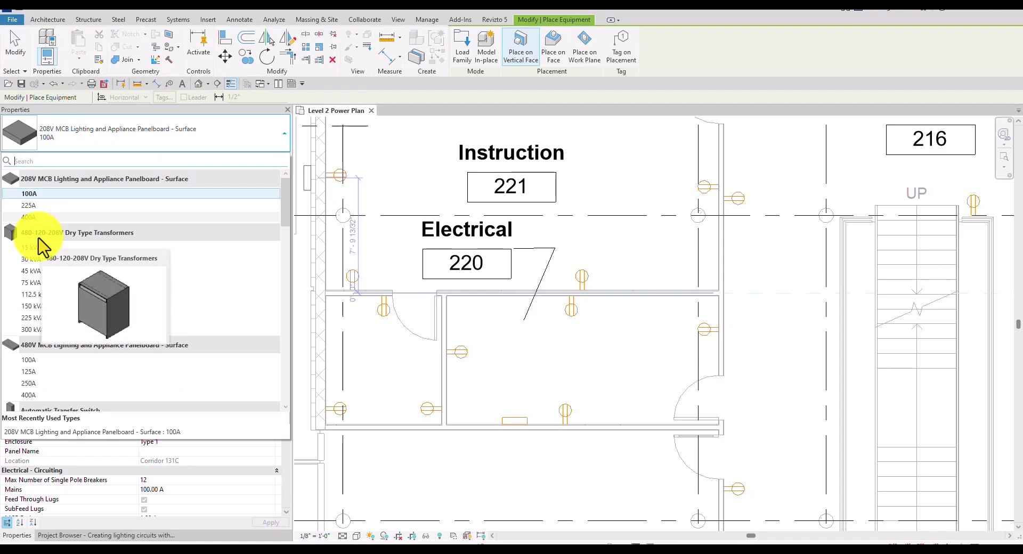
{"action": "scroll", "coordinate": [126, 293], "scroll_direction": "down", "scroll_amount": 3}
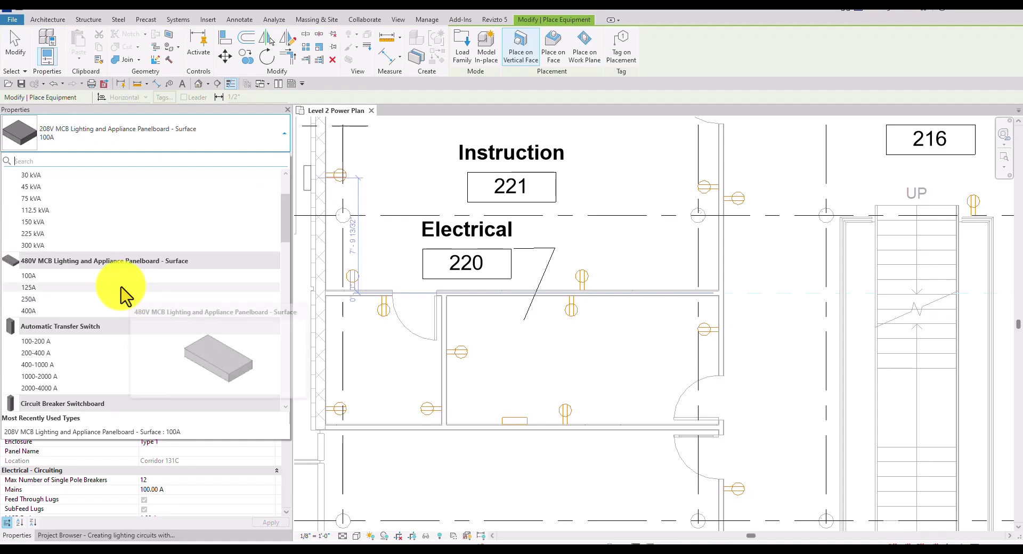
{"action": "mouse_move", "coordinate": [43, 265]}
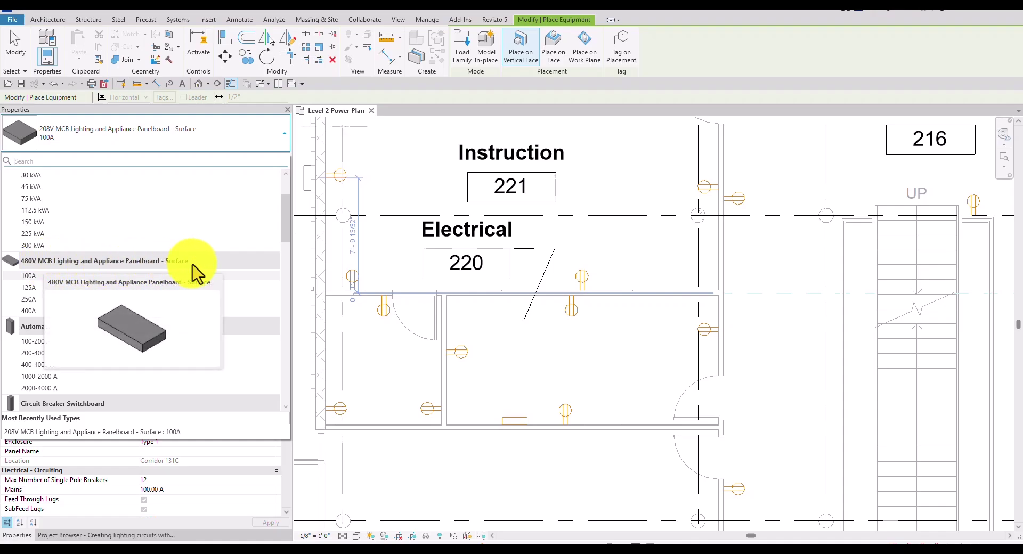
{"action": "mouse_move", "coordinate": [53, 291]}
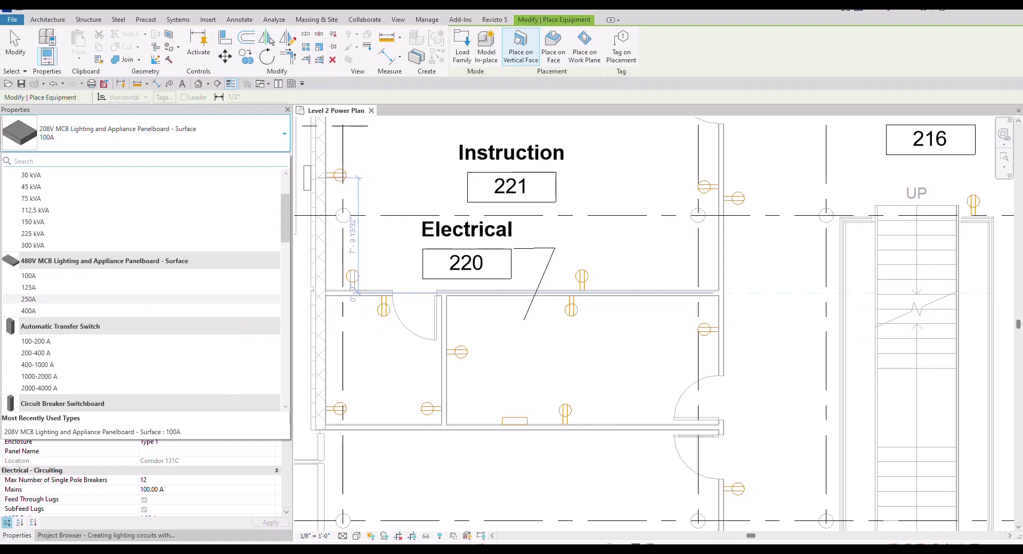
{"action": "left_click", "coordinate": [47, 276]}
{"action": "scroll", "coordinate": [468, 371], "scroll_direction": "up", "scroll_amount": 1}
{"action": "scroll", "coordinate": [468, 373], "scroll_direction": "up", "scroll_amount": 2}
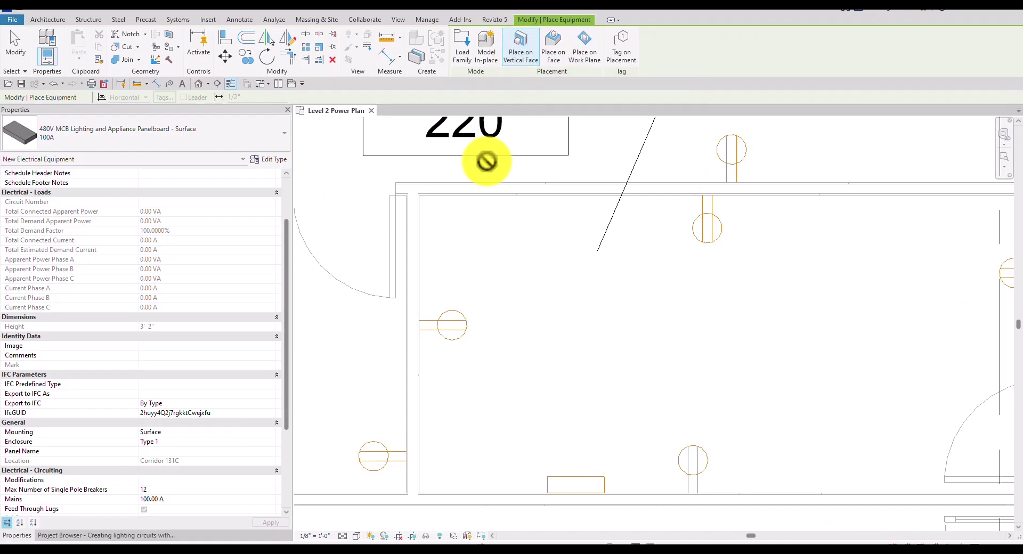
{"action": "left_click", "coordinate": [421, 379]}
{"action": "left_click", "coordinate": [16, 52]}
Step: Set the maximum number of single pole breakers of the 480V panelboard on the west wall to 20
{"action": "scroll", "coordinate": [452, 325], "scroll_direction": "down", "scroll_amount": 3}
{"action": "left_click", "coordinate": [490, 365]}
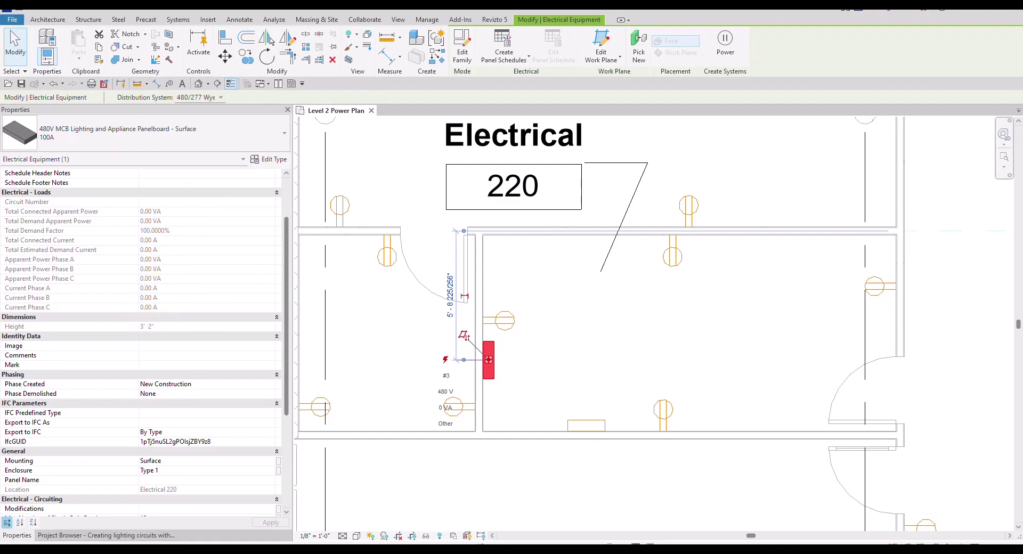
{"action": "scroll", "coordinate": [101, 426], "scroll_direction": "down", "scroll_amount": 5}
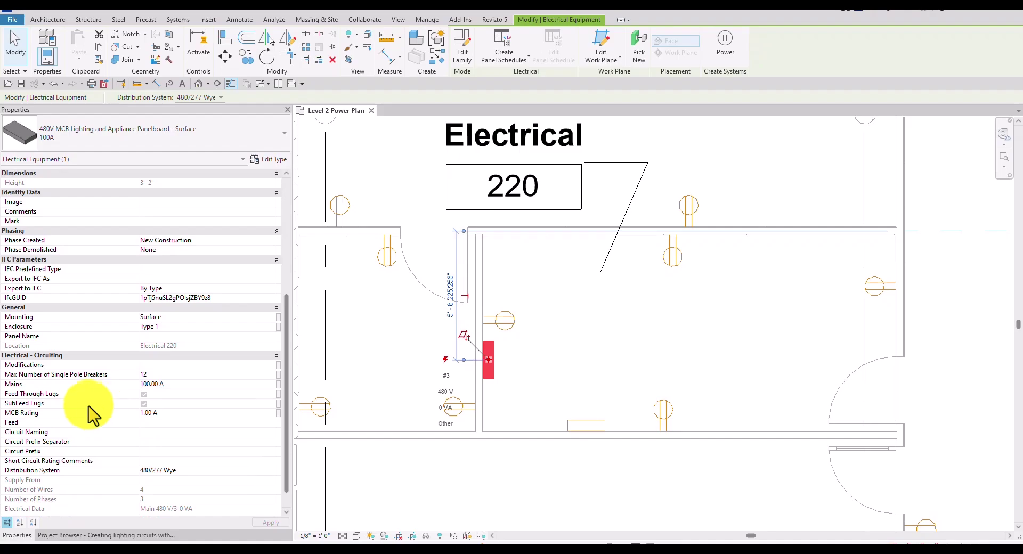
{"action": "left_click", "coordinate": [159, 375]}
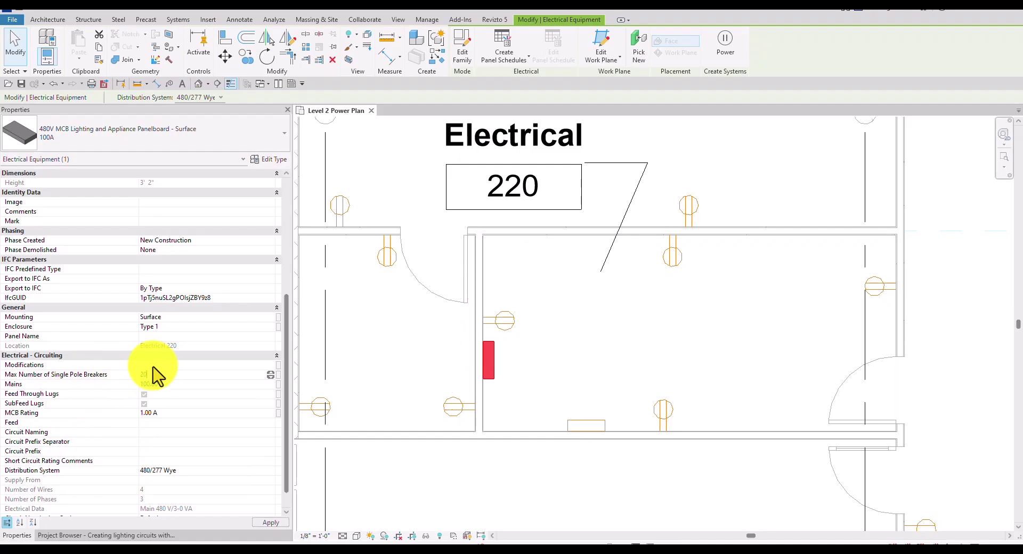
Step: Name the 480V panelboard on the west wall LP-2B
{"action": "left_click", "coordinate": [155, 337]}
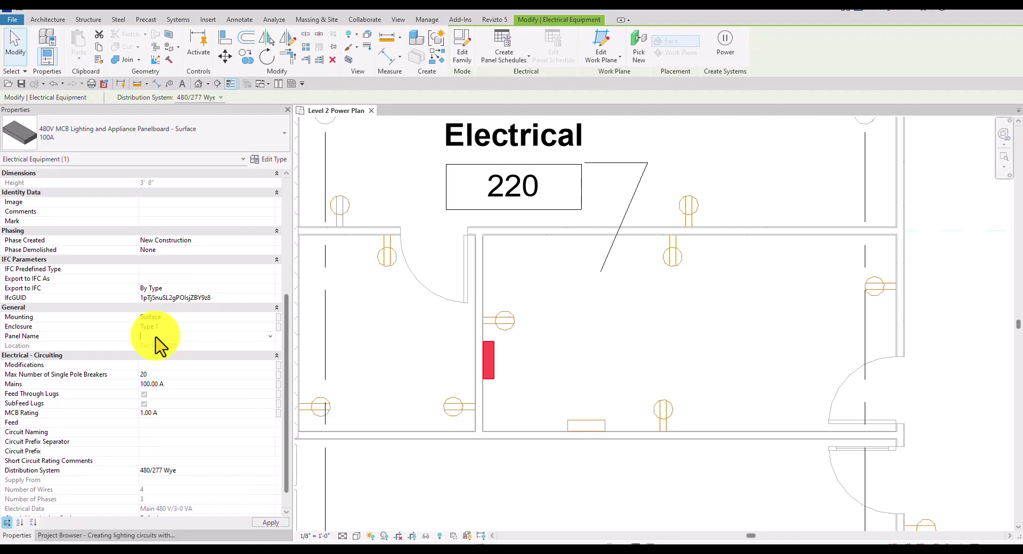
{"action": "type", "text": "LP-"}
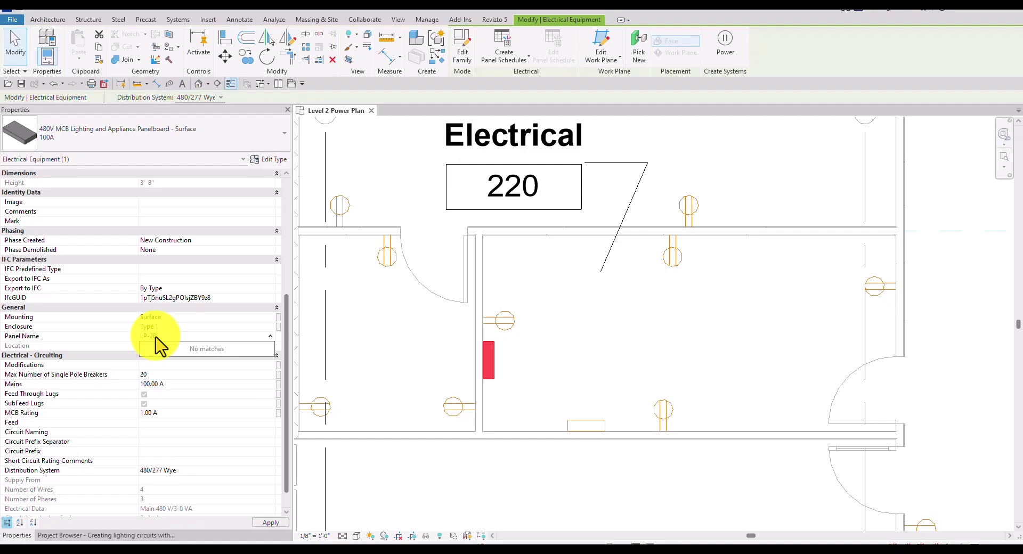
{"action": "type", "text": "2B"}
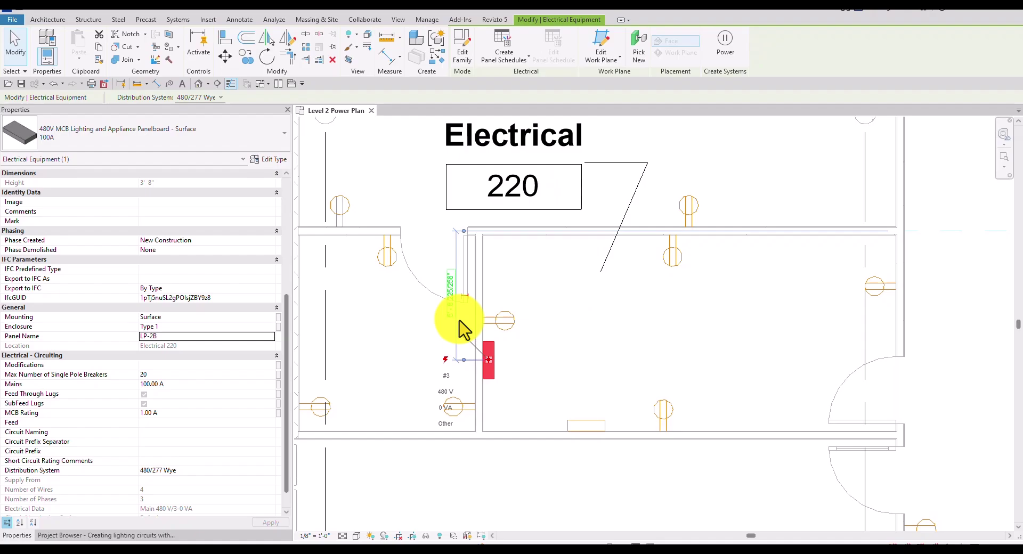
{"action": "key", "text": "Escape"}
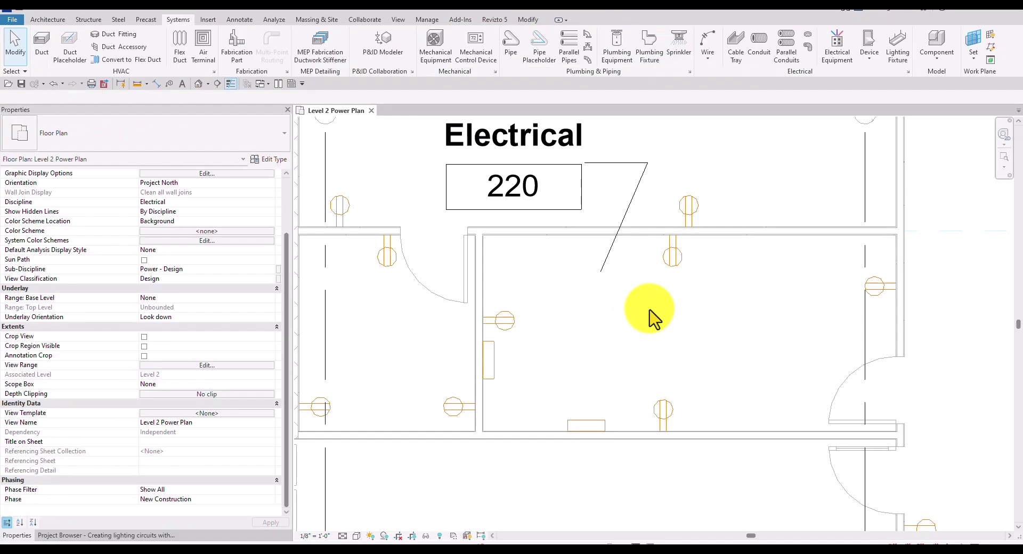
Step: Examine Instruction room 221 and its neighbouring rooms around Electrical room 220 on the Level 2 Power Plan
{"action": "scroll", "coordinate": [650, 317], "scroll_direction": "down", "scroll_amount": 4}
{"action": "middle_click_drag", "start_coordinate": [611, 339], "coordinate": [607, 373]}
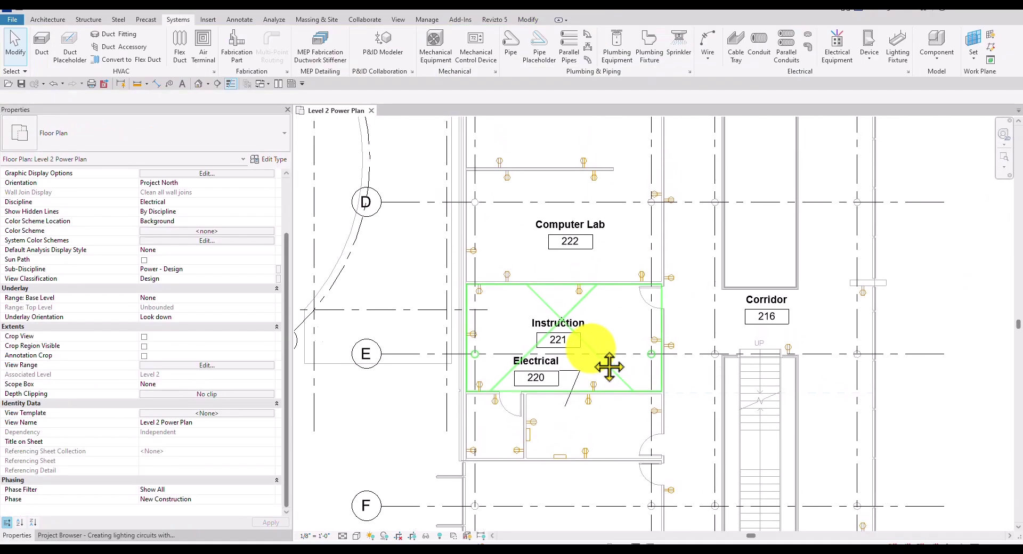
{"action": "scroll", "coordinate": [600, 331], "scroll_direction": "down", "scroll_amount": 2}
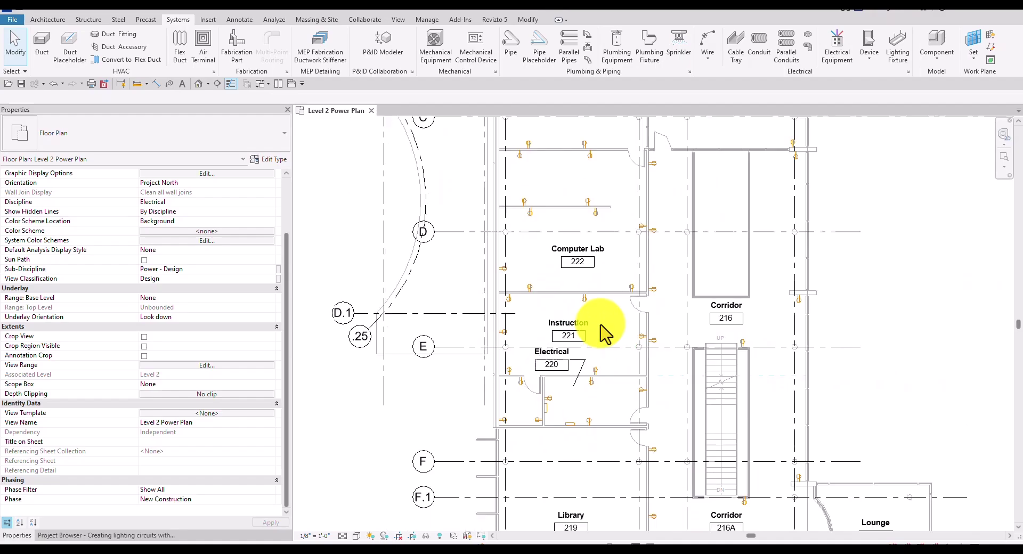
{"action": "scroll", "coordinate": [601, 331], "scroll_direction": "up", "scroll_amount": 2}
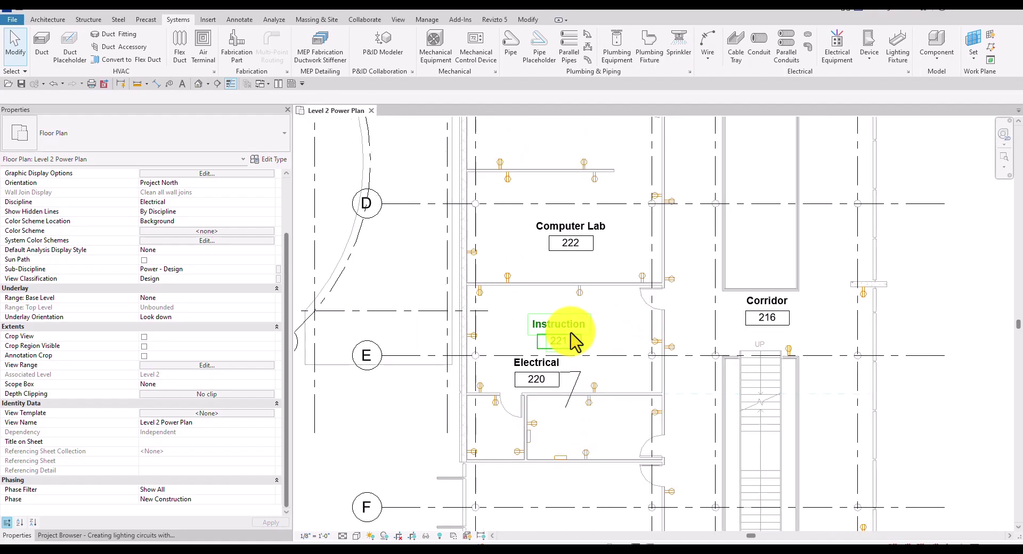
{"action": "scroll", "coordinate": [580, 335], "scroll_direction": "up", "scroll_amount": 3}
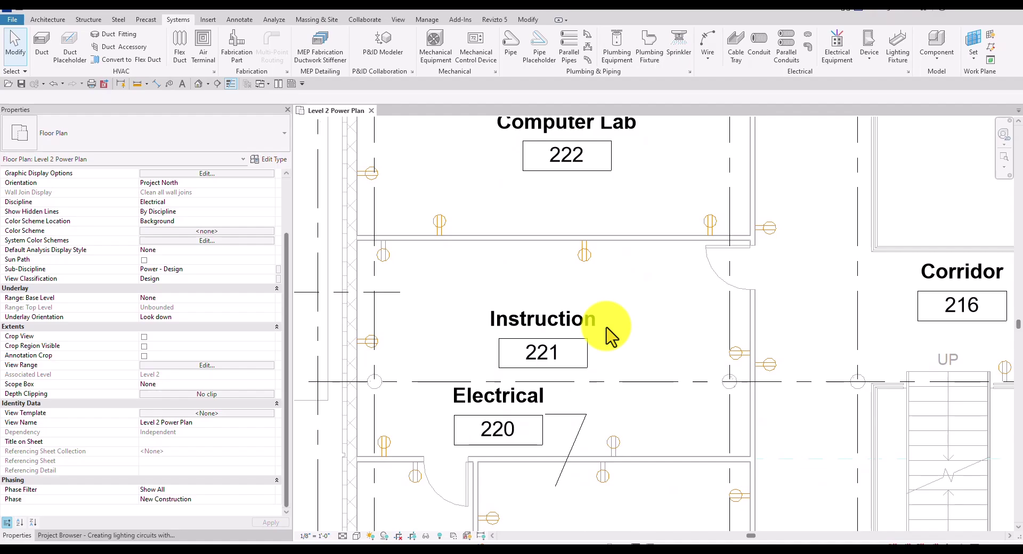
{"action": "scroll", "coordinate": [607, 335], "scroll_direction": "down", "scroll_amount": 1}
{"action": "middle_click_drag", "start_coordinate": [606, 334], "coordinate": [605, 306]}
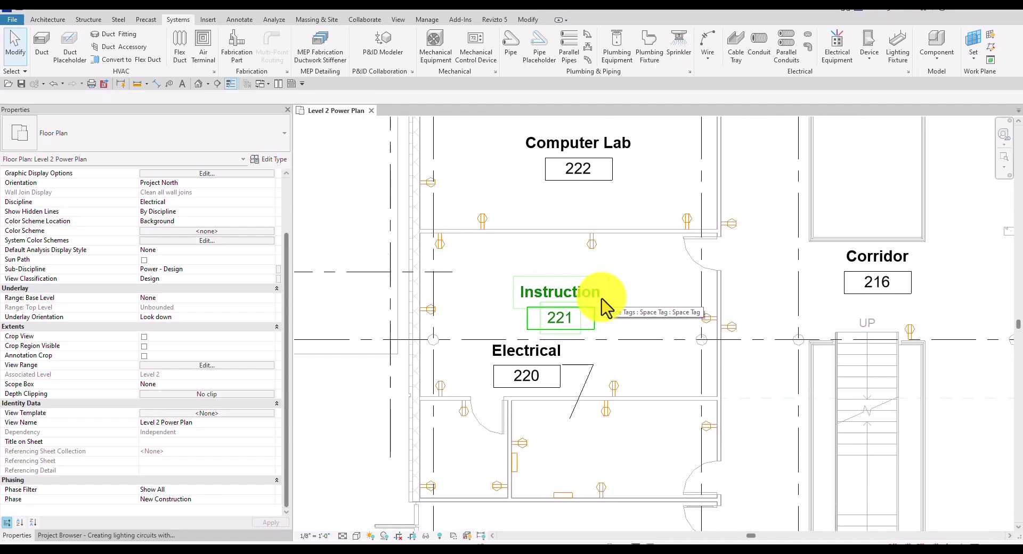
{"action": "scroll", "coordinate": [594, 335], "scroll_direction": "down", "scroll_amount": 1}
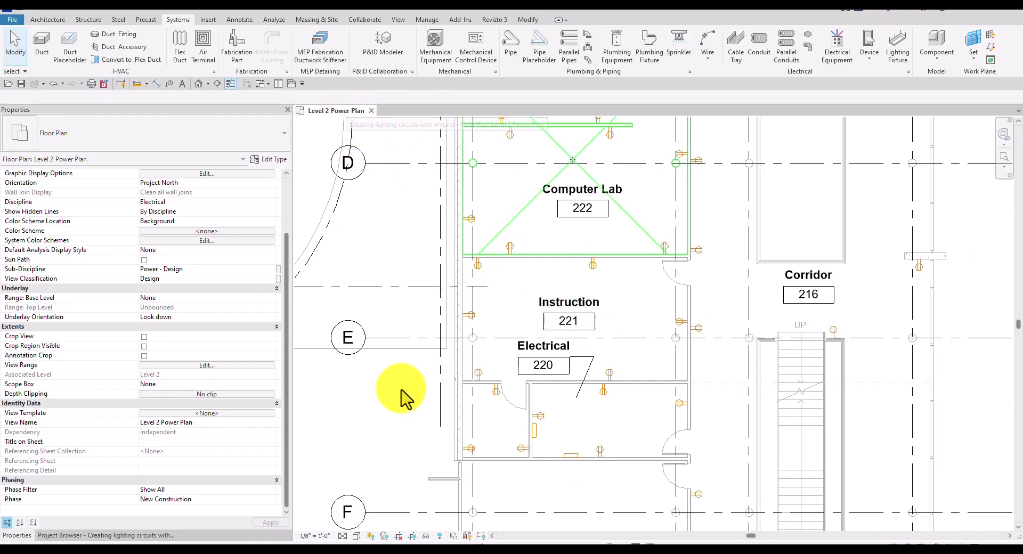
Step: Open the Level 2 Lighting Plan floor plan view at Instruction room 221
{"action": "left_click", "coordinate": [66, 536]}
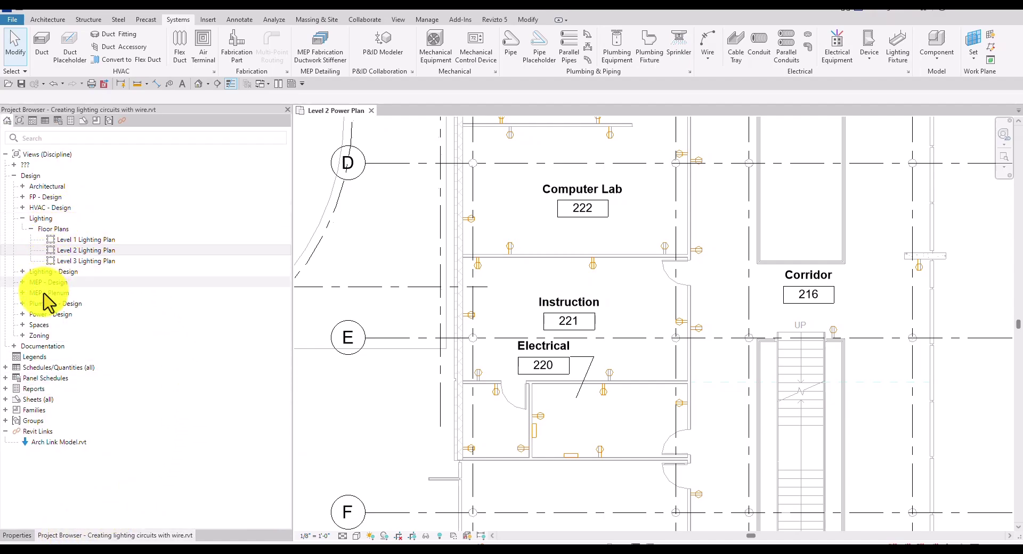
{"action": "left_click", "coordinate": [22, 314]}
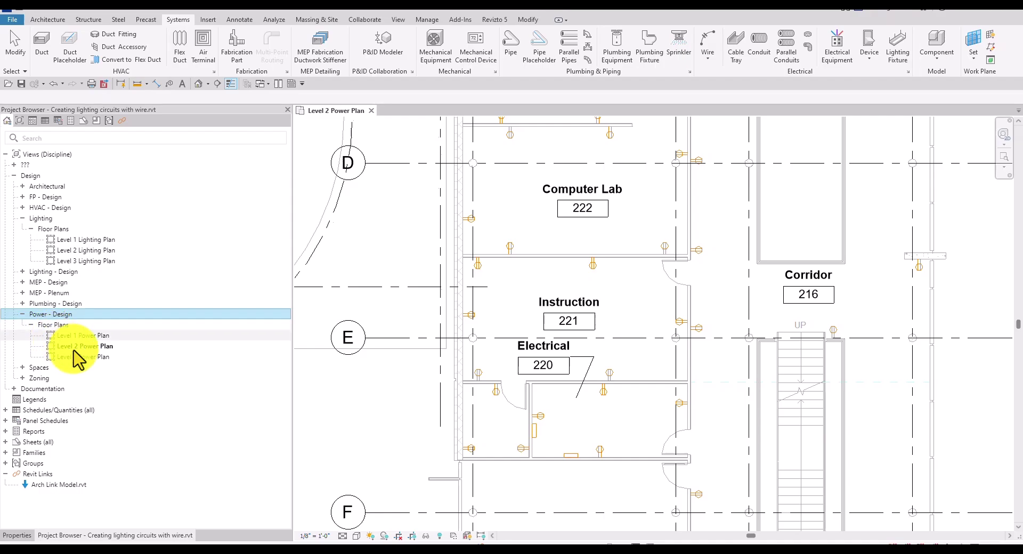
{"action": "double_click", "coordinate": [73, 250]}
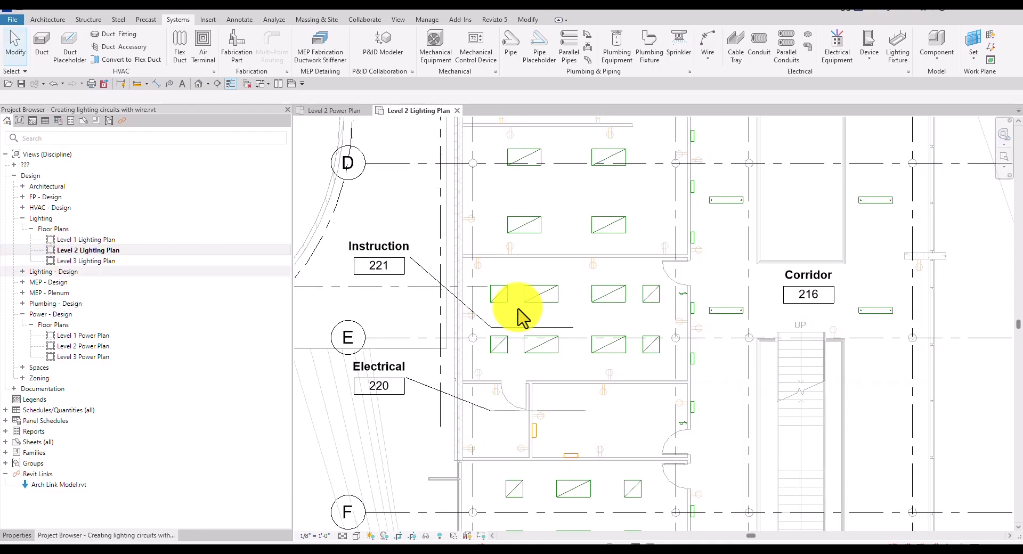
{"action": "scroll", "coordinate": [596, 323], "scroll_direction": "up", "scroll_amount": 2}
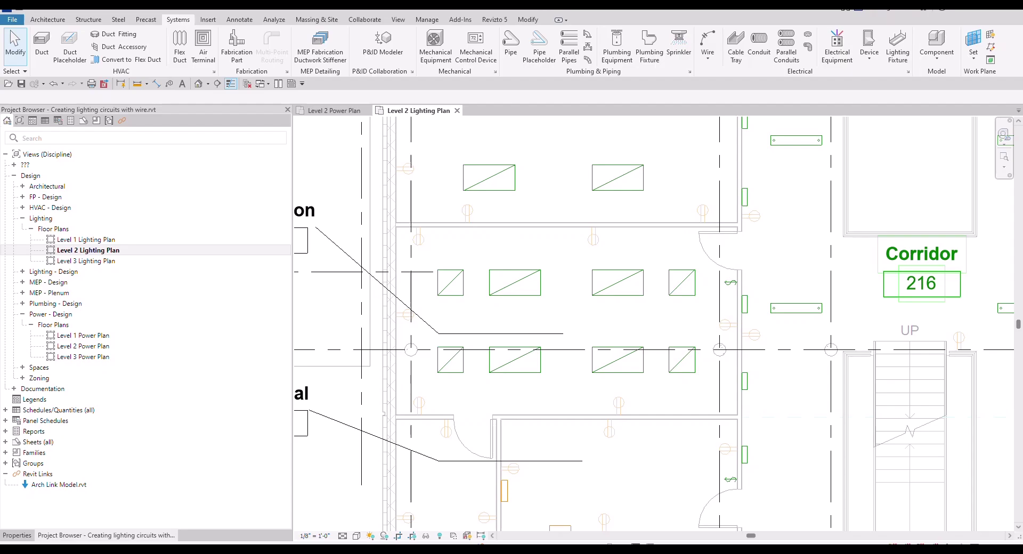
{"action": "left_click", "coordinate": [578, 265]}
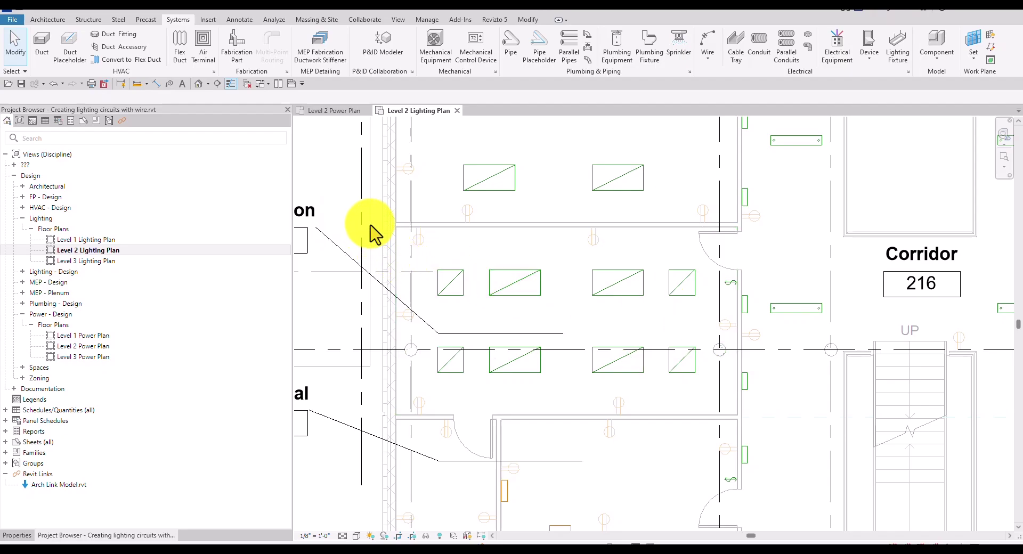
{"action": "left_click_drag", "start_coordinate": [374, 224], "coordinate": [738, 426]}
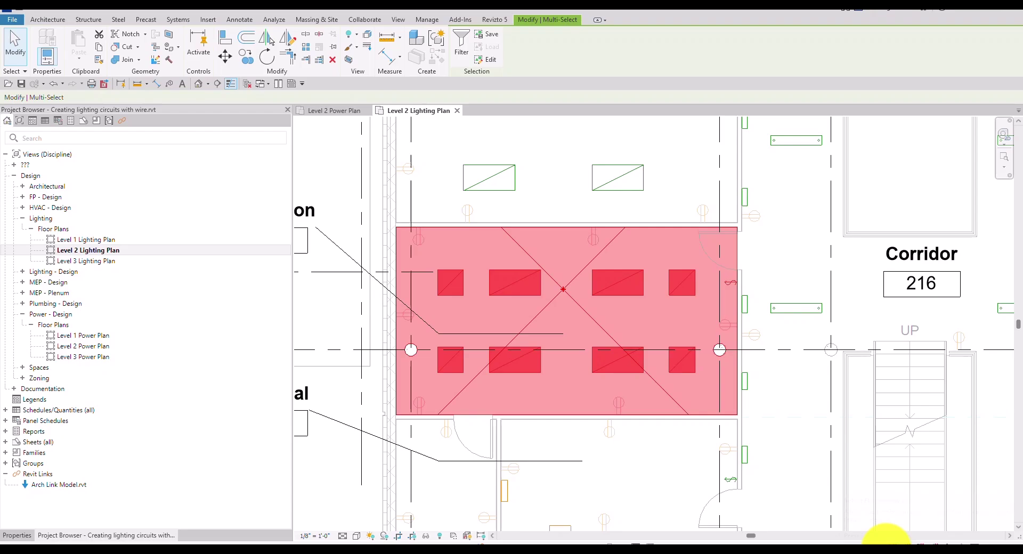
{"action": "left_click", "coordinate": [346, 234]}
{"action": "left_click_drag", "start_coordinate": [347, 228], "coordinate": [735, 417]}
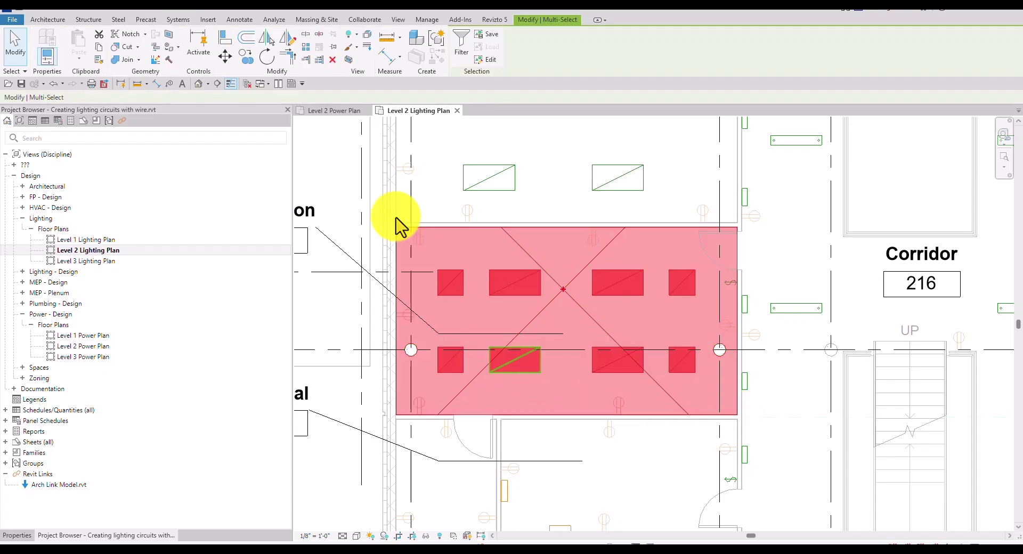
{"action": "left_click", "coordinate": [458, 48]}
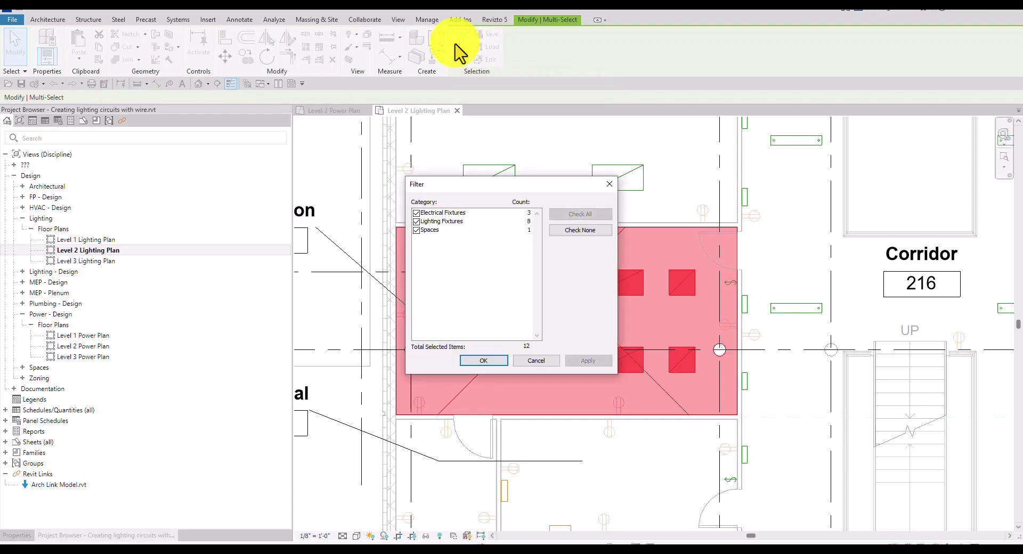
{"action": "left_click", "coordinate": [580, 230]}
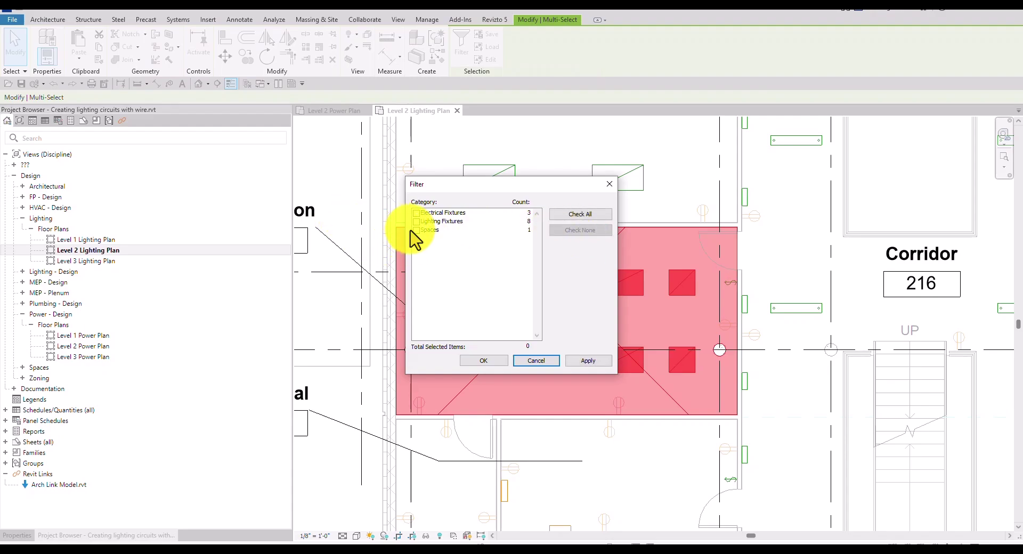
{"action": "left_click", "coordinate": [544, 361]}
{"action": "left_click", "coordinate": [351, 228]}
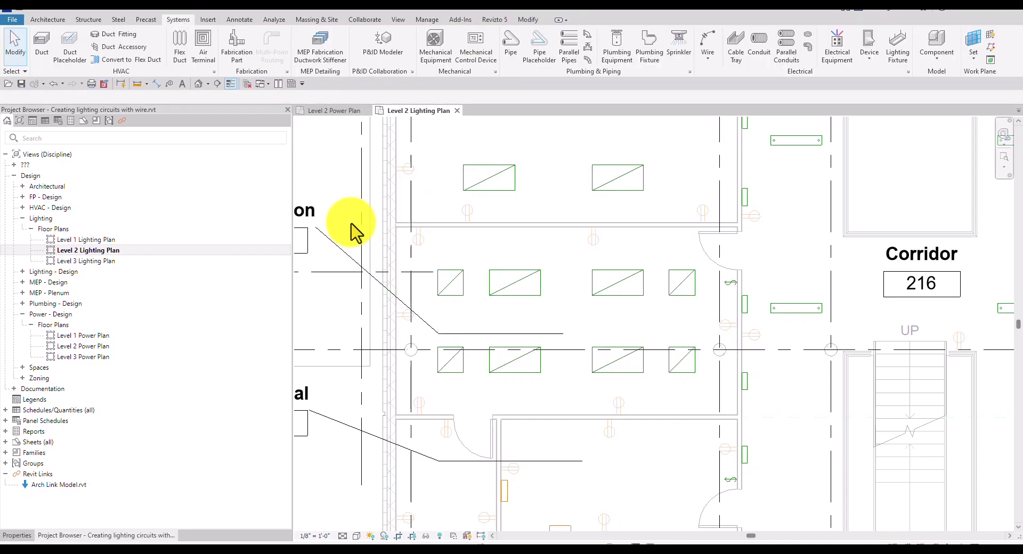
Step: Select everything inside Instruction room 221 and filter the selection to only Lighting Devices and Lighting Fixtures
{"action": "left_click_drag", "start_coordinate": [349, 221], "coordinate": [738, 434]}
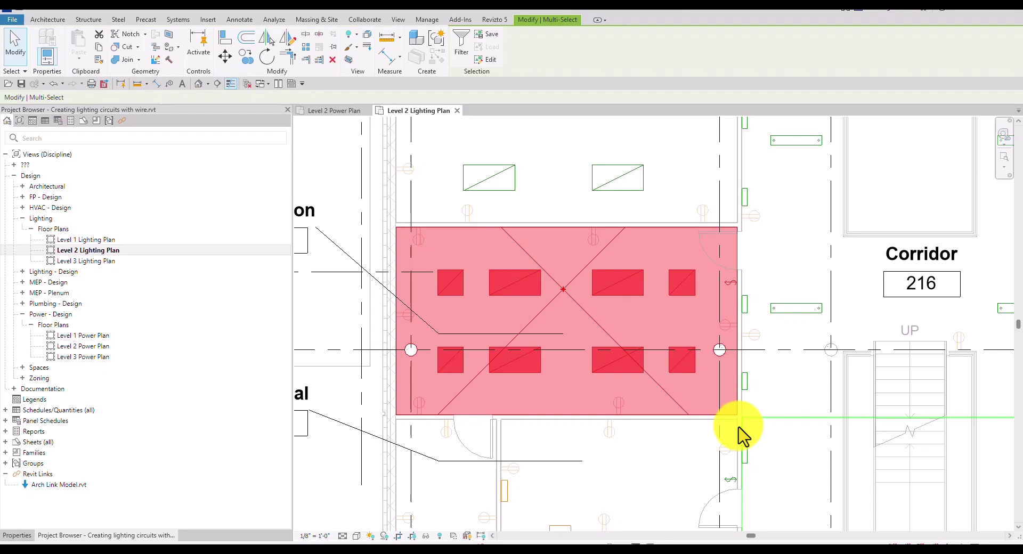
{"action": "left_click", "coordinate": [464, 40]}
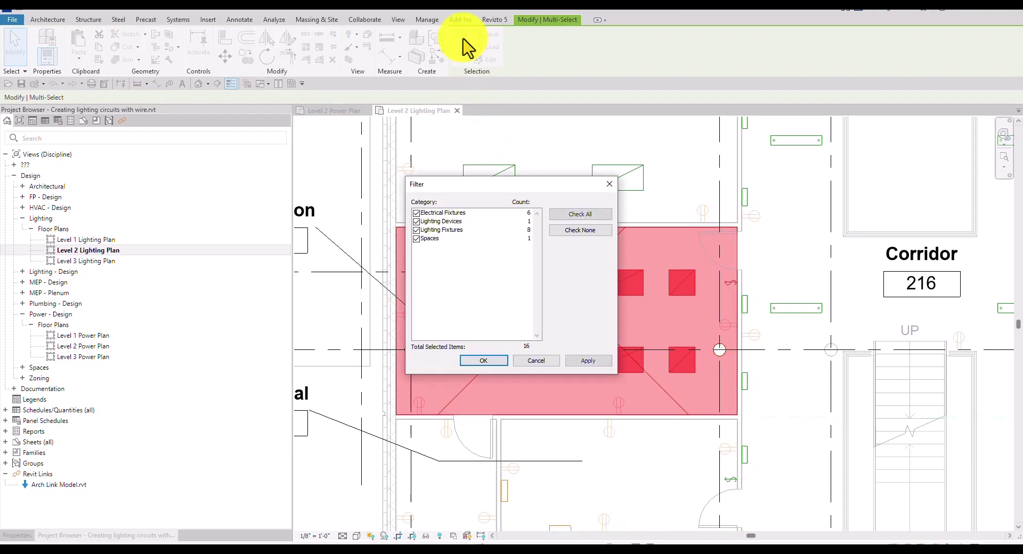
{"action": "left_click", "coordinate": [583, 230]}
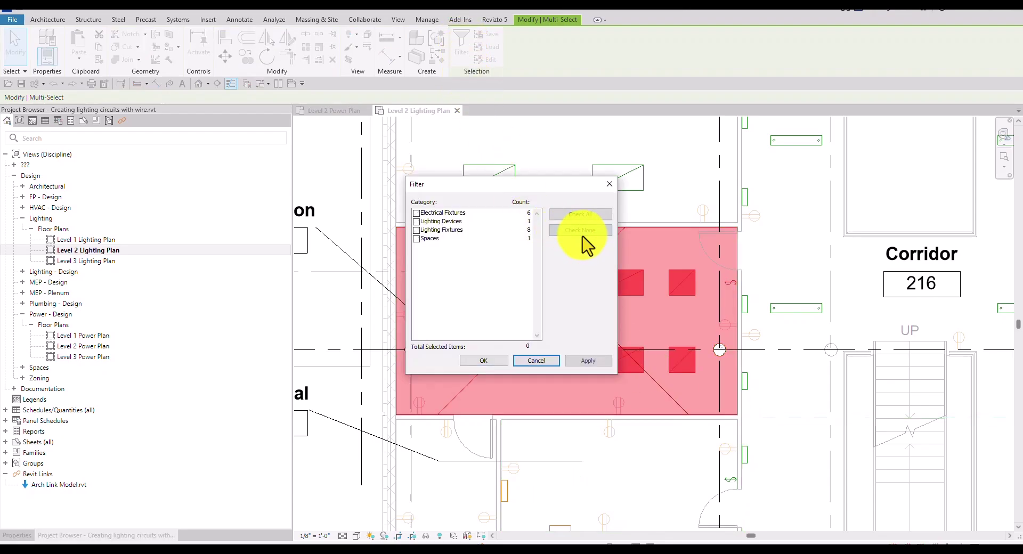
{"action": "left_click", "coordinate": [416, 221]}
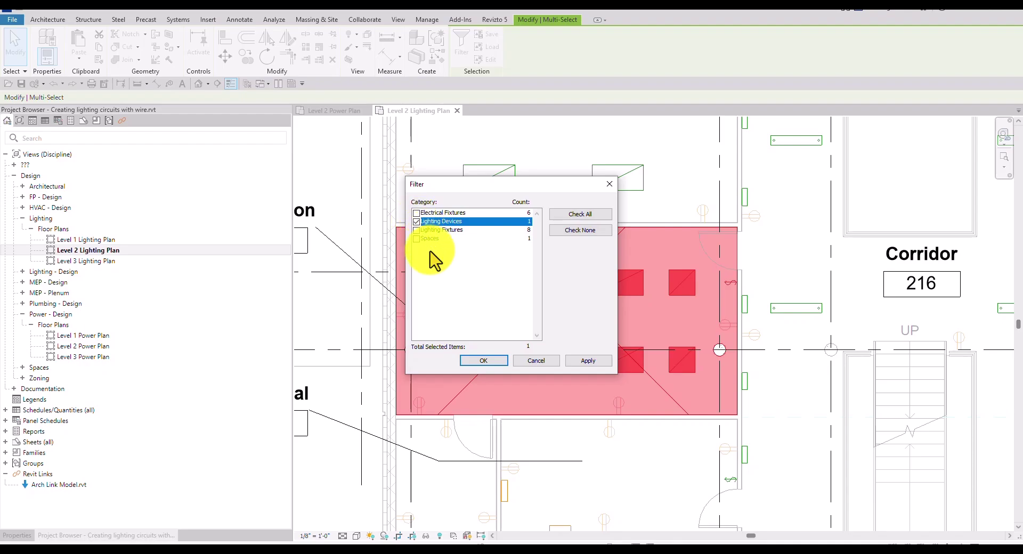
{"action": "left_click", "coordinate": [418, 230]}
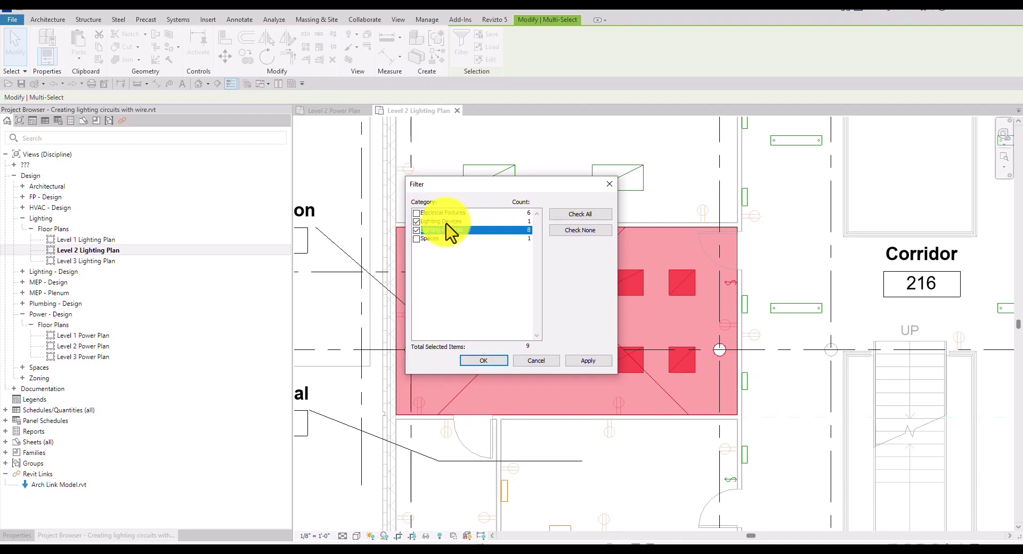
{"action": "left_click", "coordinate": [484, 362]}
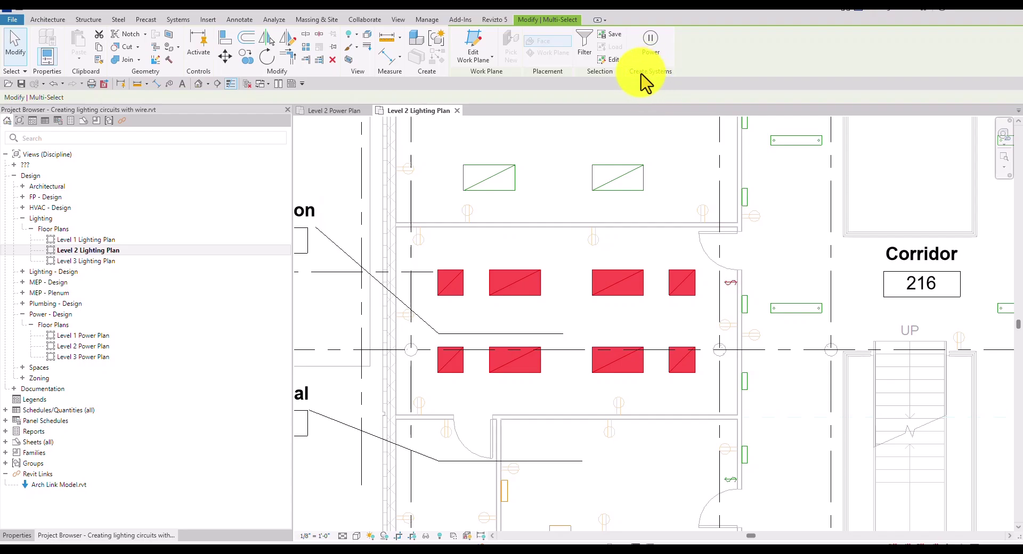
Step: Create a power circuit from the selected lights and switch, and connect it to panel LP-2B in Electrical room 220
{"action": "left_click", "coordinate": [648, 44]}
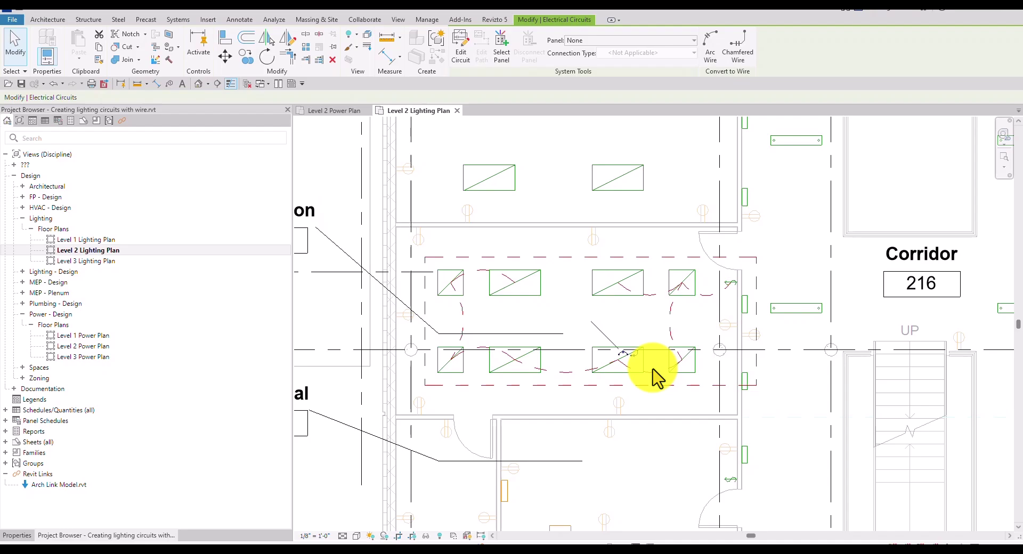
{"action": "scroll", "coordinate": [652, 378], "scroll_direction": "up", "scroll_amount": 1}
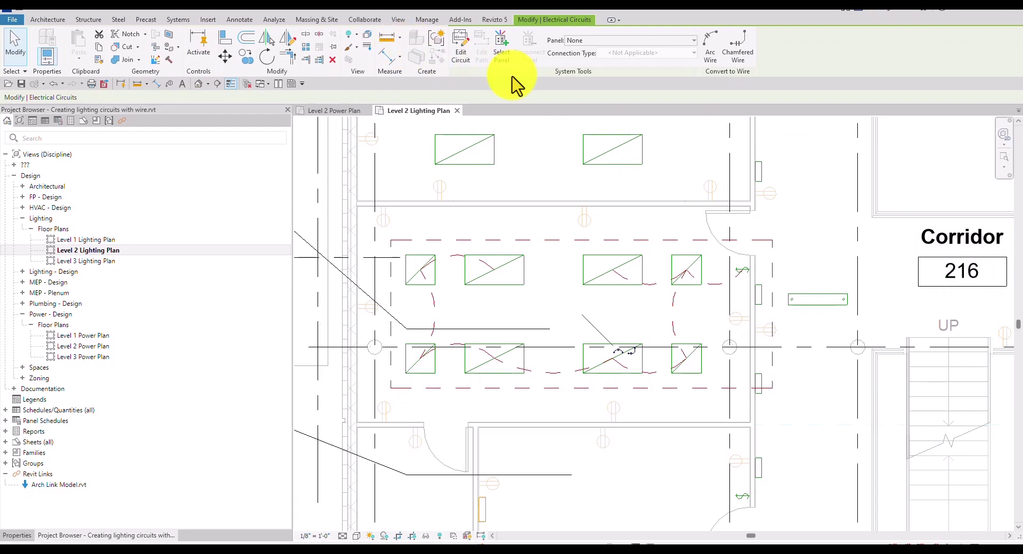
{"action": "left_click", "coordinate": [503, 51]}
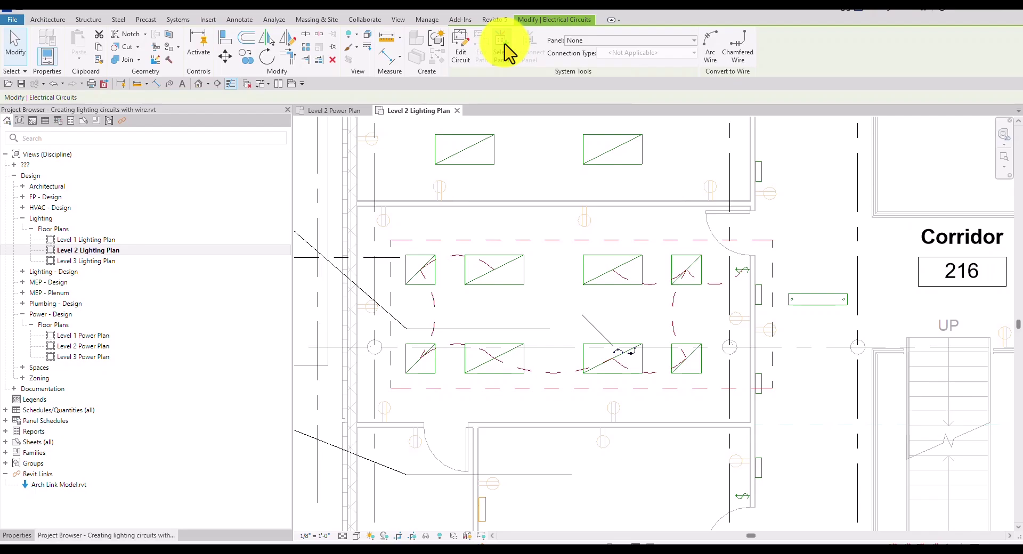
{"action": "middle_click_drag", "start_coordinate": [584, 358], "coordinate": [564, 200]}
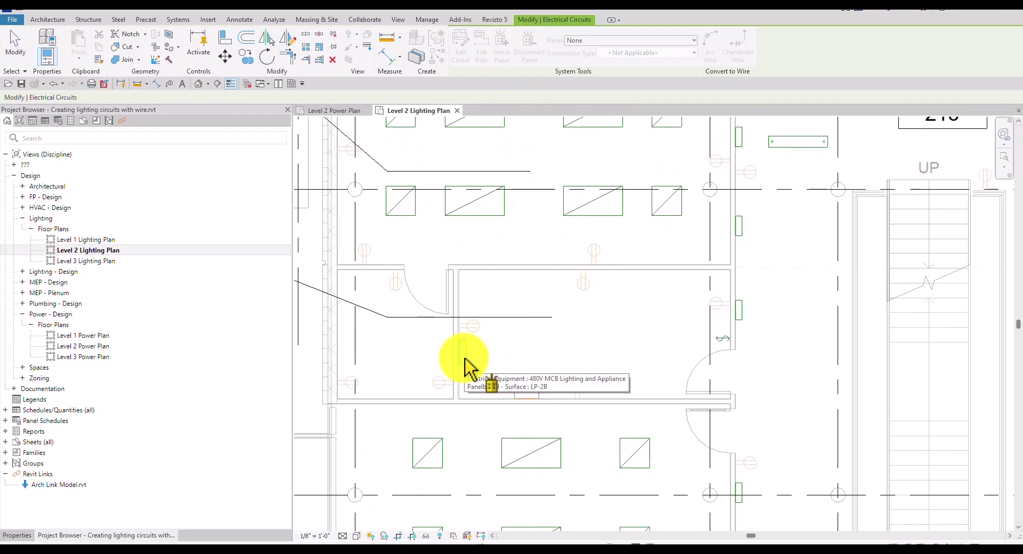
{"action": "scroll", "coordinate": [535, 319], "scroll_direction": "down", "scroll_amount": 2}
{"action": "middle_click_drag", "start_coordinate": [535, 320], "coordinate": [543, 329]}
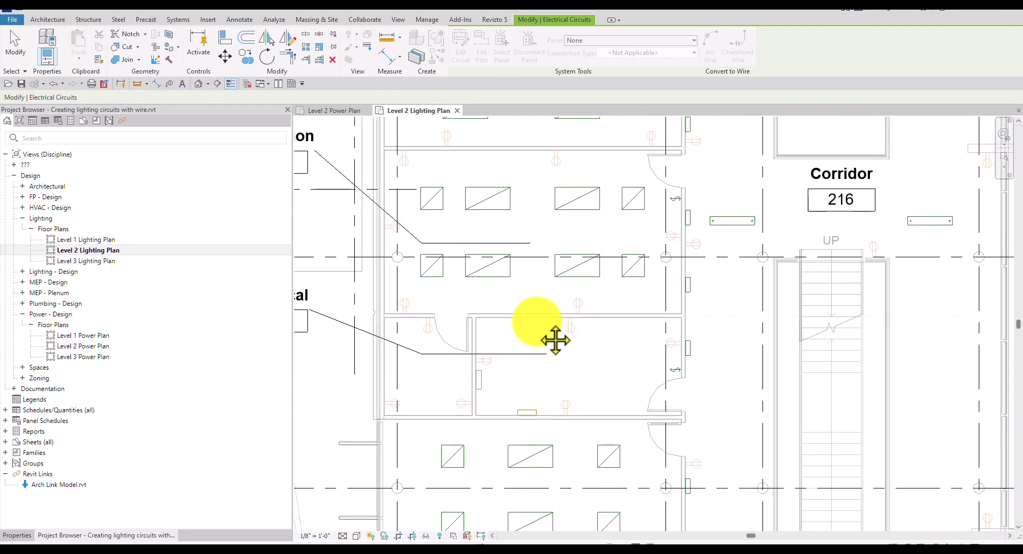
{"action": "left_click", "coordinate": [482, 389]}
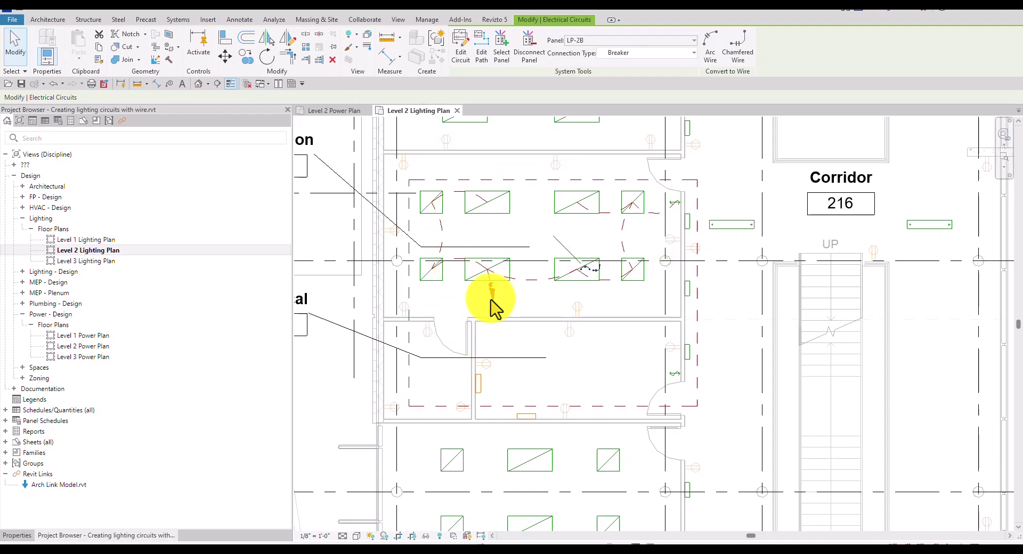
Step: Select the lighting circuit of Instruction room 221 and convert it to arc wire
{"action": "scroll", "coordinate": [492, 298], "scroll_direction": "up", "scroll_amount": 5}
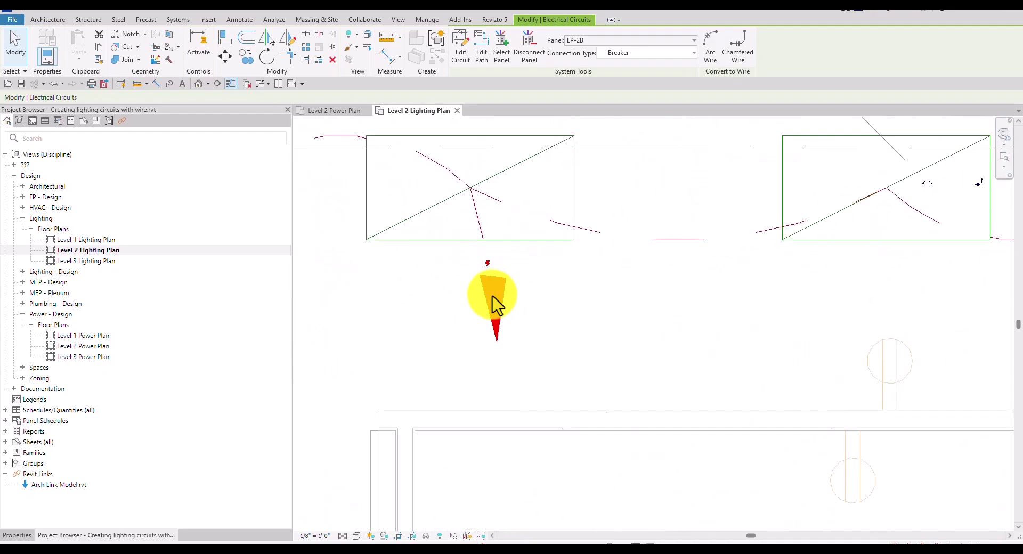
{"action": "scroll", "coordinate": [493, 301], "scroll_direction": "down", "scroll_amount": 5}
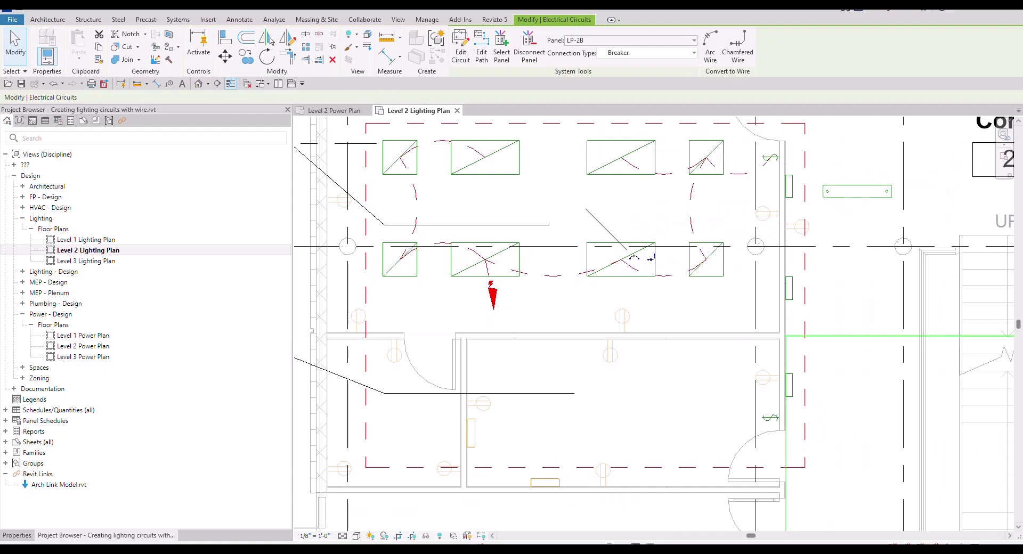
{"action": "middle_click_drag", "start_coordinate": [566, 212], "coordinate": [528, 292]}
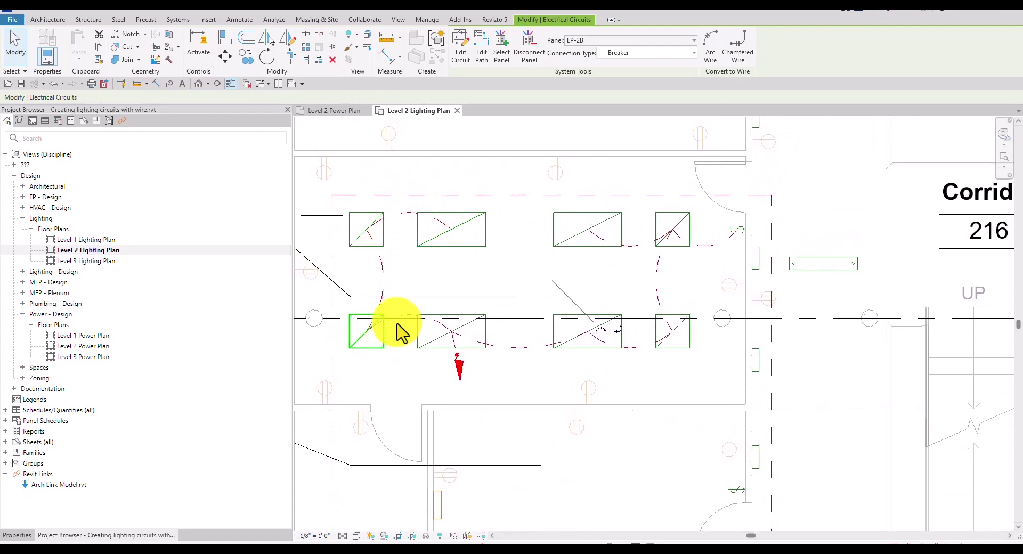
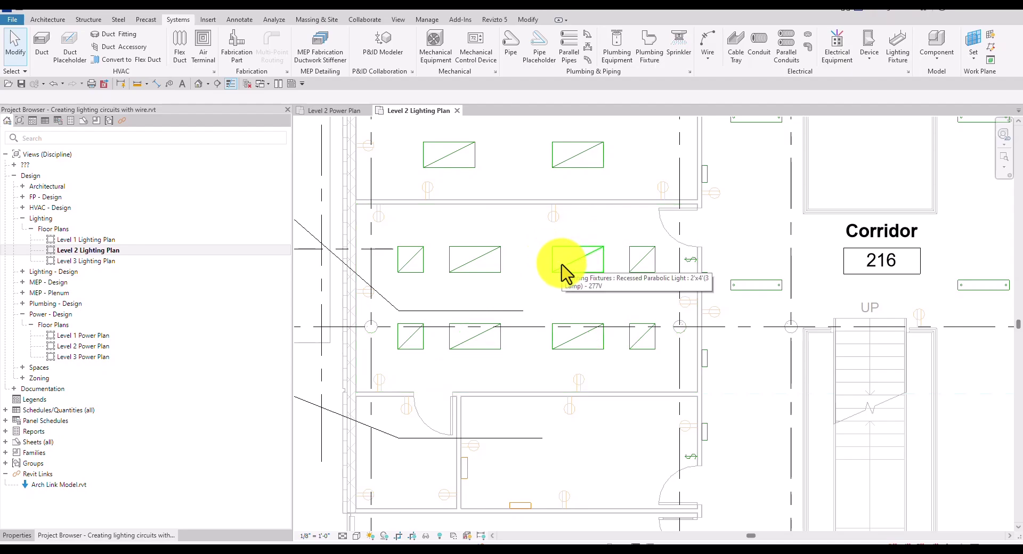
{"action": "key", "text": "Tab"}
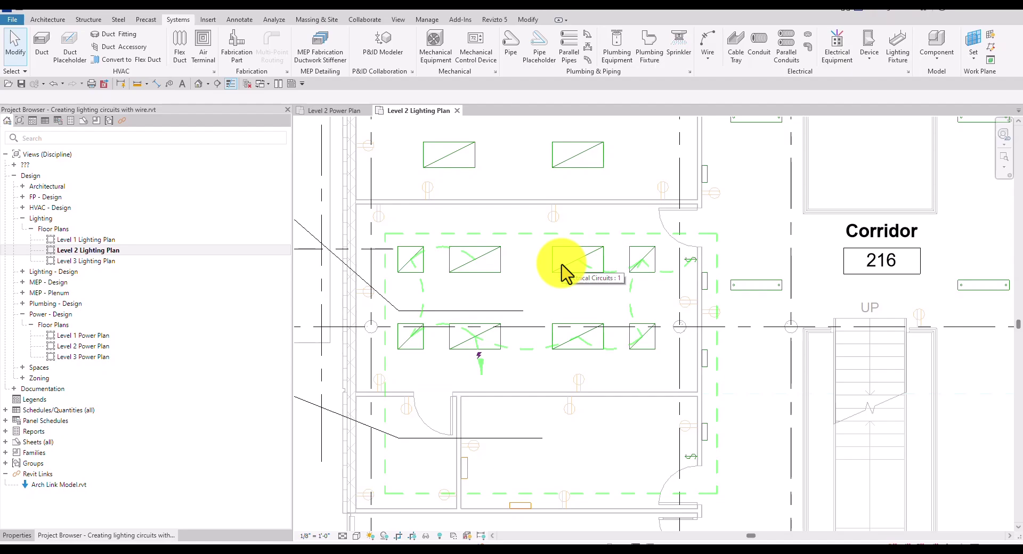
{"action": "left_click", "coordinate": [565, 275]}
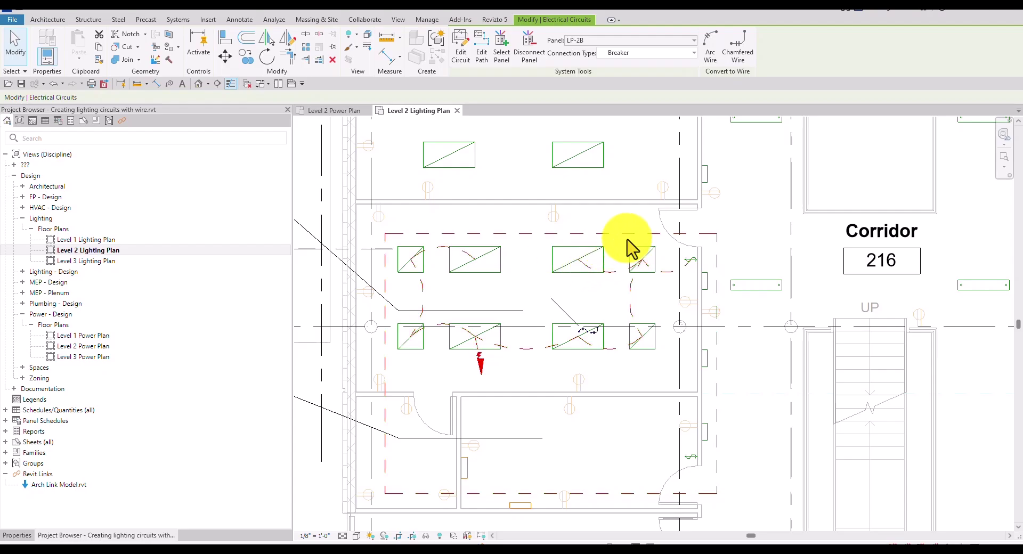
{"action": "left_click", "coordinate": [713, 53]}
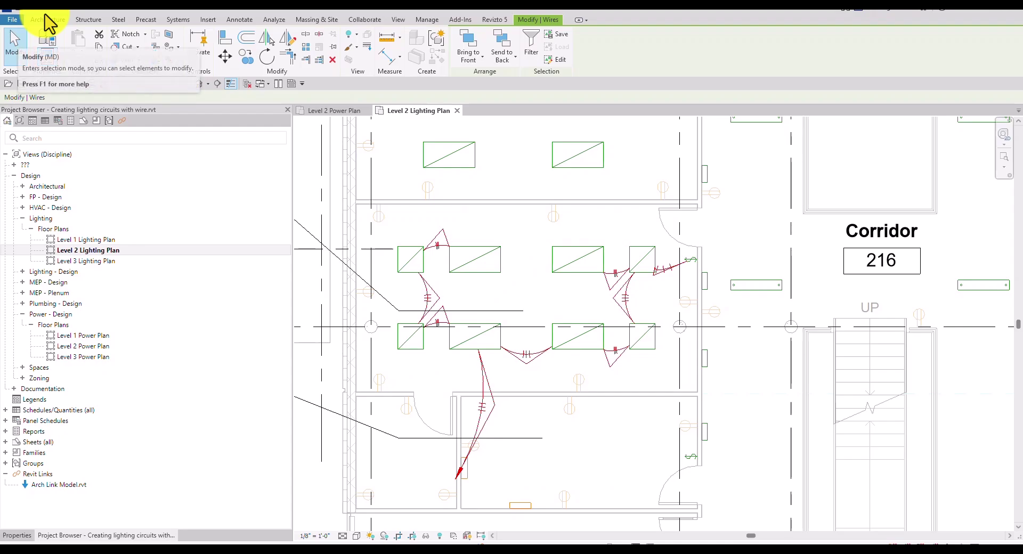
Step: Move the arrow end of the home run wire to the panelboard on the west wall of Electrical room 220
{"action": "left_click", "coordinate": [17, 42]}
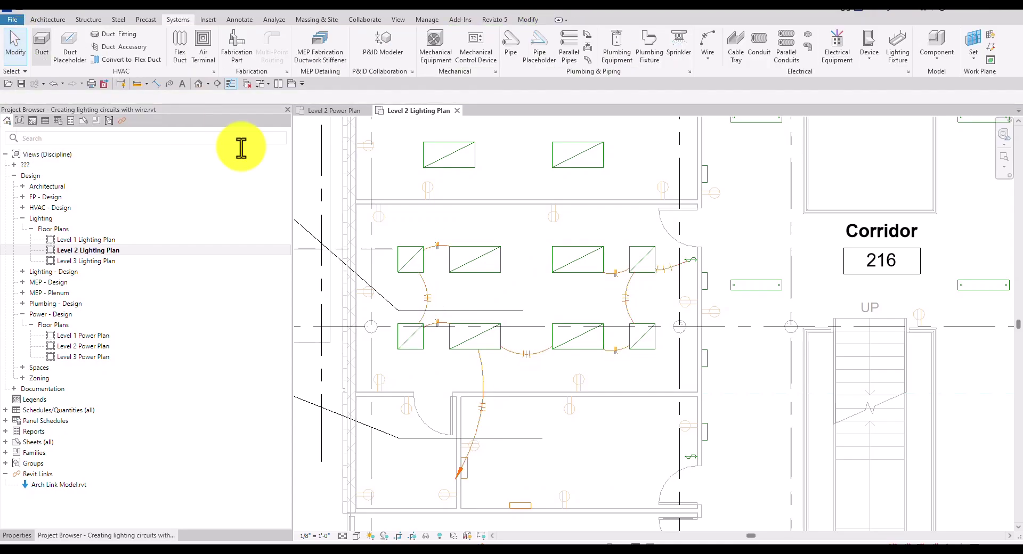
{"action": "scroll", "coordinate": [496, 477], "scroll_direction": "up", "scroll_amount": 5}
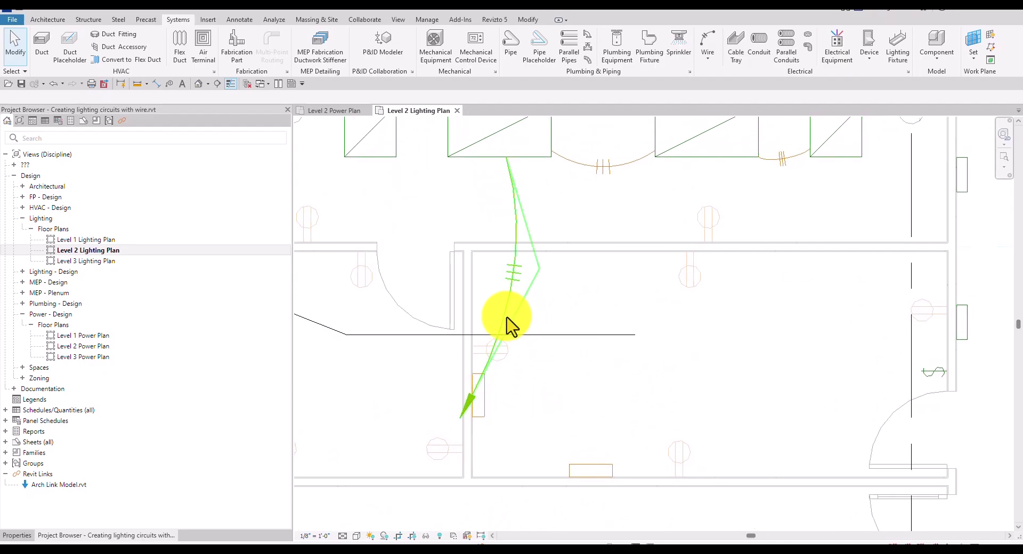
{"action": "left_click", "coordinate": [511, 326]}
{"action": "left_click_drag", "start_coordinate": [473, 395], "coordinate": [496, 350]}
{"action": "scroll", "coordinate": [636, 362], "scroll_direction": "down", "scroll_amount": 2}
{"action": "middle_click_drag", "start_coordinate": [632, 352], "coordinate": [673, 451]}
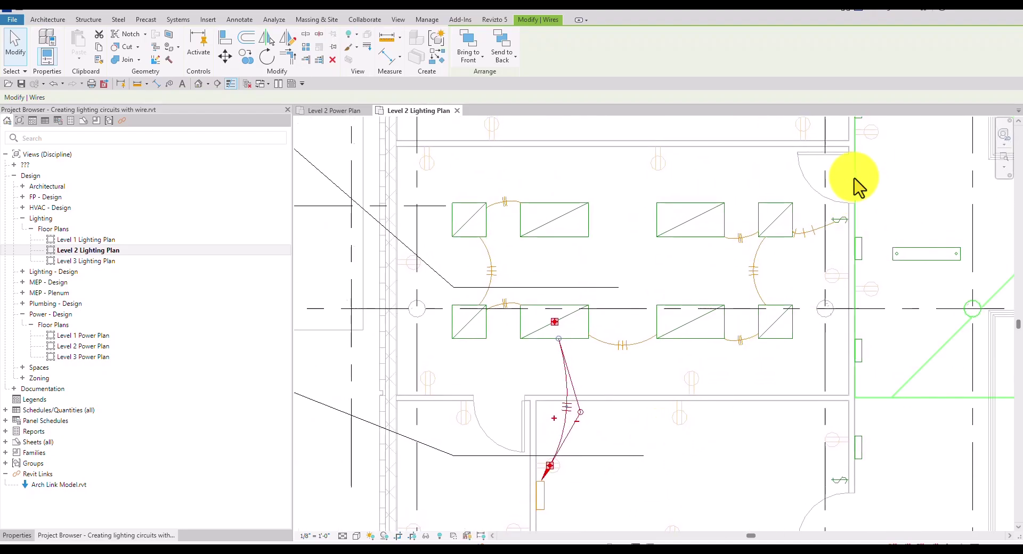
Step: Reshape the wire between the light switch and its nearest fixture into a smooth downward arc starting at the middle of the fixture's edge
{"action": "scroll", "coordinate": [826, 219], "scroll_direction": "up", "scroll_amount": 4}
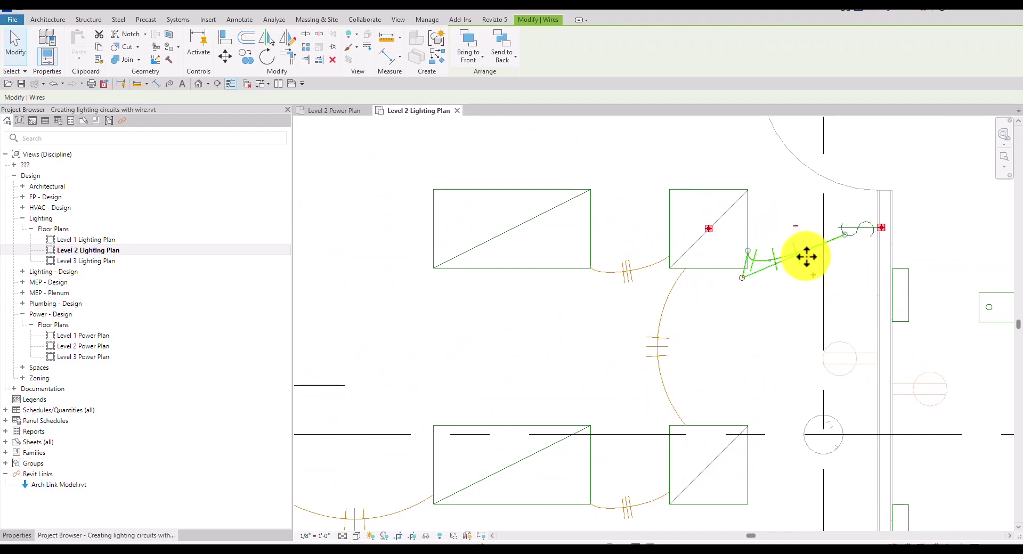
{"action": "scroll", "coordinate": [794, 264], "scroll_direction": "up", "scroll_amount": 2}
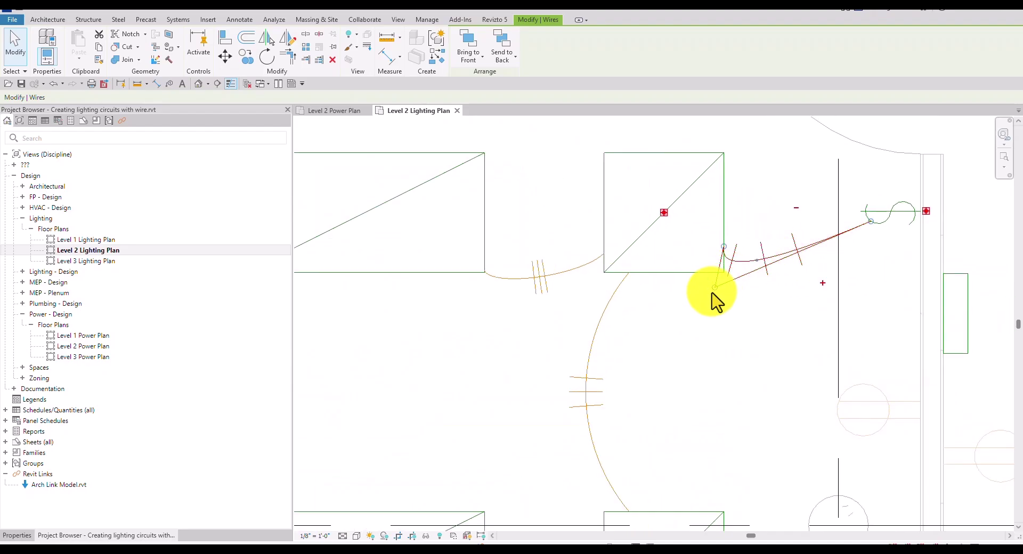
{"action": "left_click_drag", "start_coordinate": [715, 287], "coordinate": [796, 288]}
{"action": "left_click_drag", "start_coordinate": [724, 243], "coordinate": [724, 213]}
{"action": "scroll", "coordinate": [756, 260], "scroll_direction": "down", "scroll_amount": 1}
Step: Align both ends of the wire between the two upper-right fixtures to their facing edge midpoints and centre its downward arc
{"action": "left_click", "coordinate": [582, 272]}
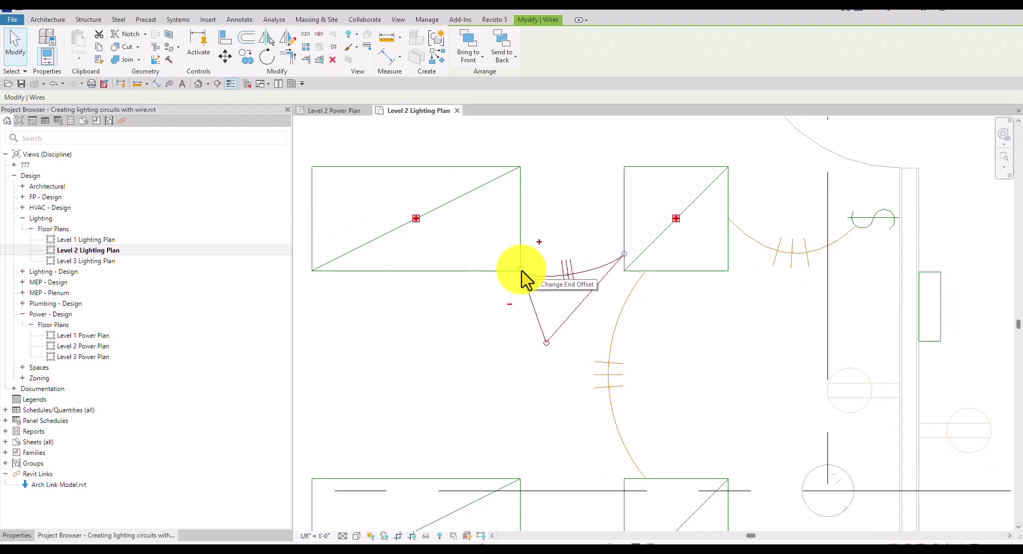
{"action": "left_click_drag", "start_coordinate": [521, 271], "coordinate": [521, 219]}
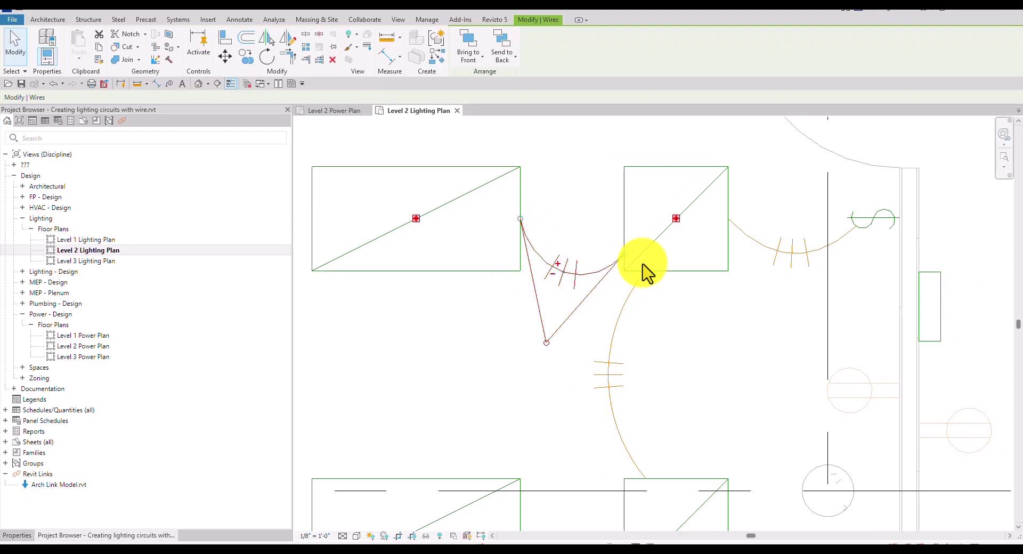
{"action": "left_click_drag", "start_coordinate": [622, 259], "coordinate": [623, 219]}
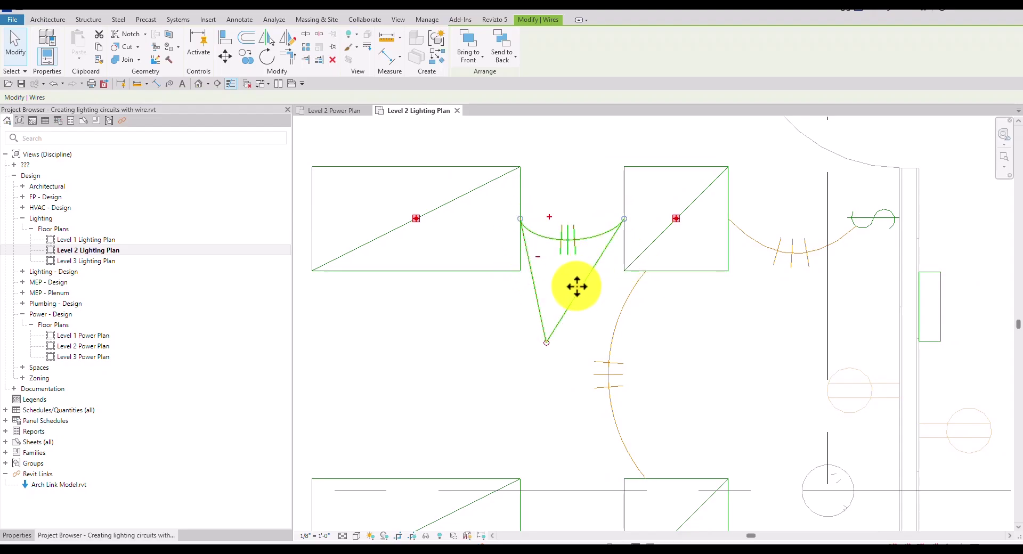
{"action": "key", "text": "e"}
{"action": "key", "text": "w"}
{"action": "left_click", "coordinate": [562, 339]}
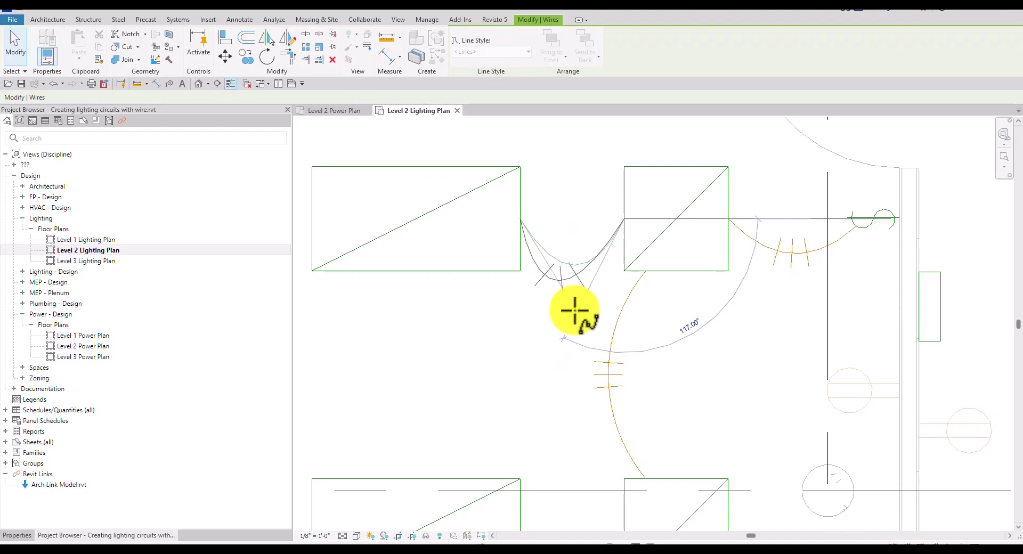
{"action": "left_click", "coordinate": [571, 288]}
{"action": "scroll", "coordinate": [621, 304], "scroll_direction": "down", "scroll_amount": 2}
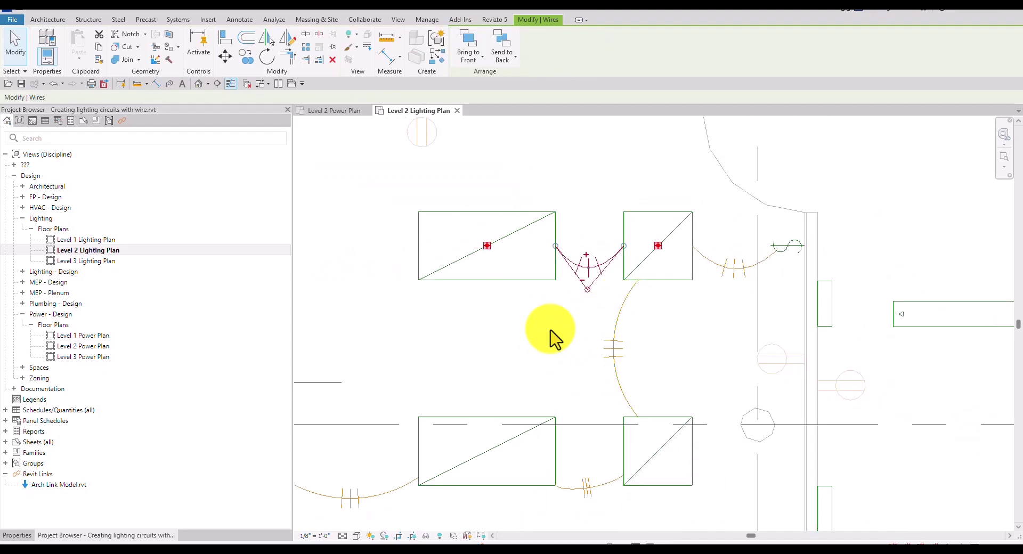
{"action": "middle_click_drag", "start_coordinate": [555, 337], "coordinate": [776, 347]}
{"action": "key", "text": "Escape"}
Step: Flip the arc of the wire between the two upper-left fixtures downward and move its ends near the middle of their facing edges
{"action": "scroll", "coordinate": [612, 327], "scroll_direction": "down", "scroll_amount": 2}
{"action": "scroll", "coordinate": [753, 327], "scroll_direction": "up", "scroll_amount": 3}
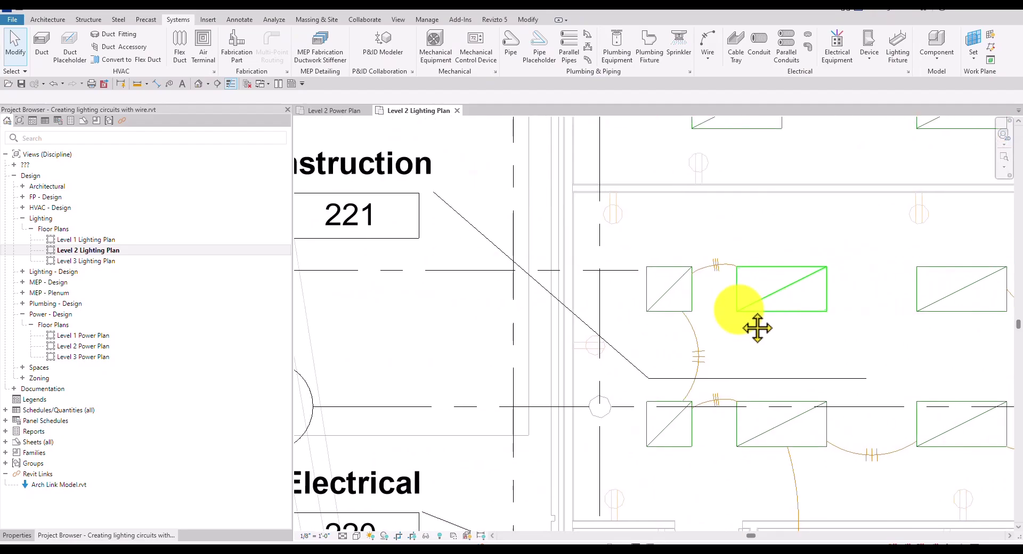
{"action": "left_click", "coordinate": [730, 250]}
{"action": "scroll", "coordinate": [714, 274], "scroll_direction": "up", "scroll_amount": 2}
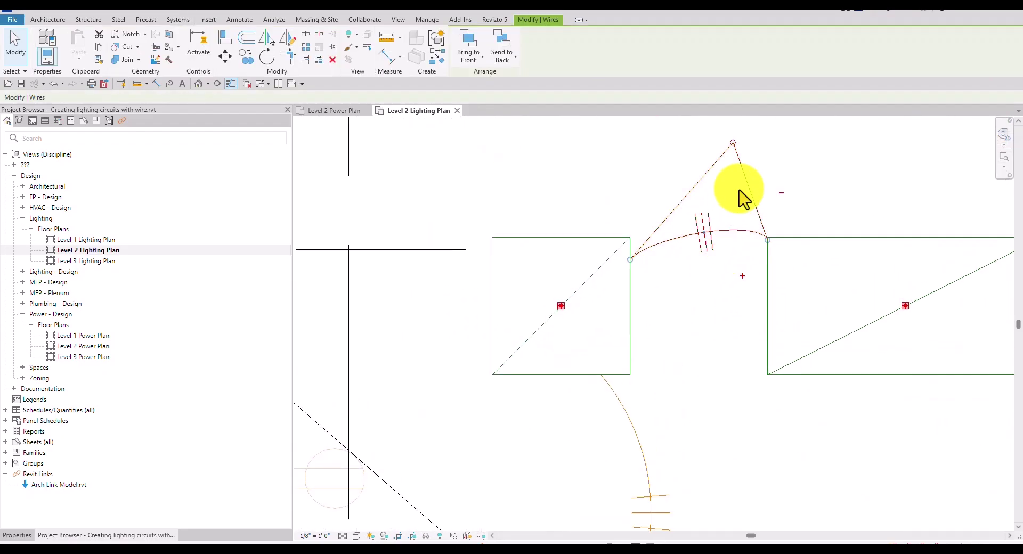
{"action": "left_click_drag", "start_coordinate": [733, 143], "coordinate": [704, 363]}
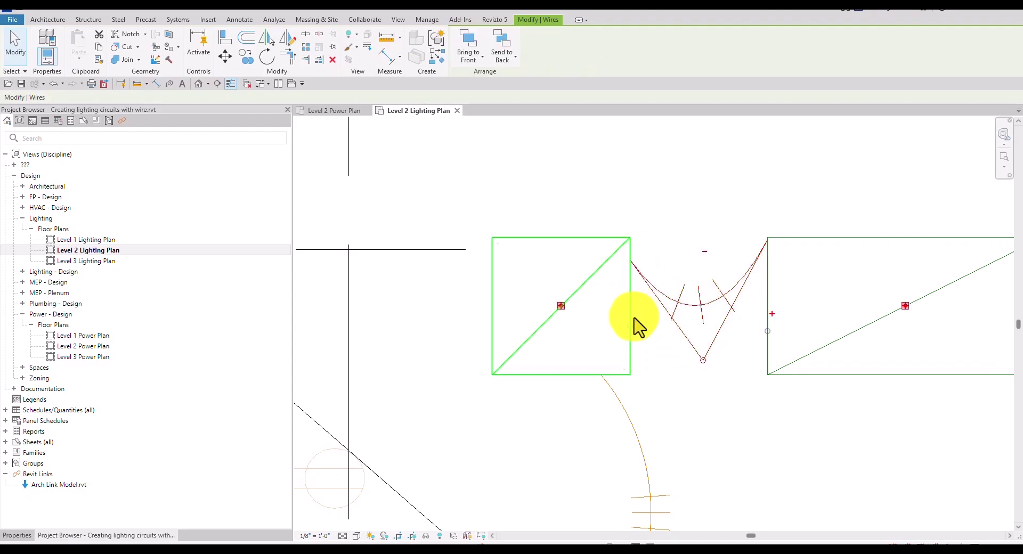
{"action": "left_click_drag", "start_coordinate": [630, 332], "coordinate": [631, 323]}
{"action": "left_click_drag", "start_coordinate": [767, 330], "coordinate": [767, 306]}
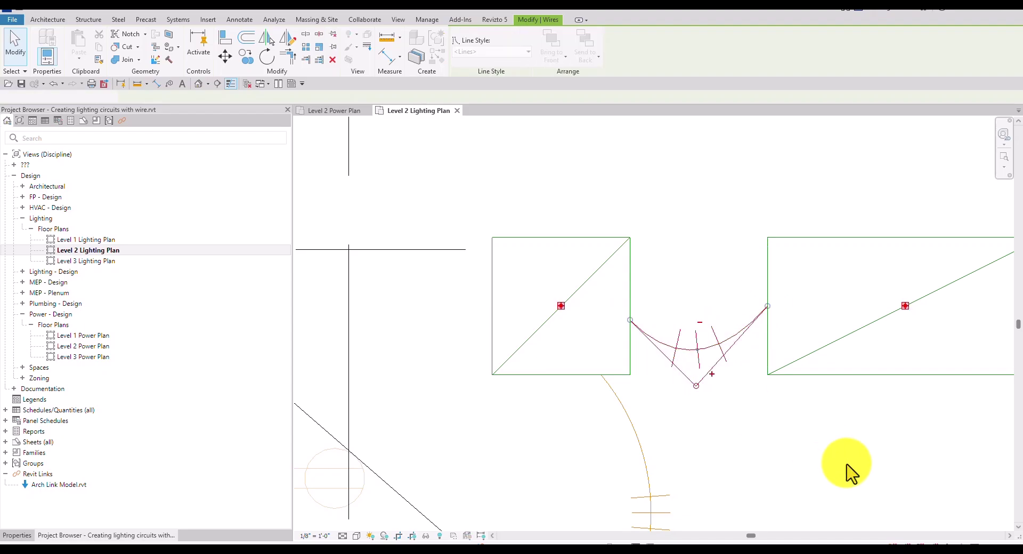
{"action": "left_click", "coordinate": [791, 441]}
Step: Align both ends of the wire between the two lower-left fixtures to their facing edge midpoints and centre its upward arc
{"action": "scroll", "coordinate": [738, 416], "scroll_direction": "down", "scroll_amount": 2}
{"action": "scroll", "coordinate": [746, 423], "scroll_direction": "down", "scroll_amount": 2}
{"action": "middle_click_drag", "start_coordinate": [769, 433], "coordinate": [655, 298]}
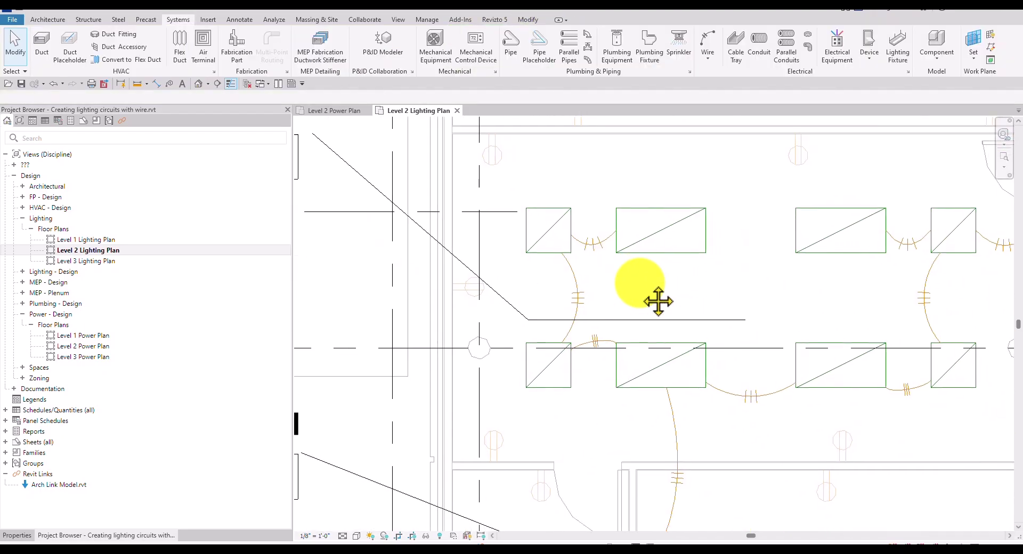
{"action": "scroll", "coordinate": [596, 362], "scroll_direction": "up", "scroll_amount": 3}
{"action": "scroll", "coordinate": [604, 336], "scroll_direction": "up", "scroll_amount": 2}
{"action": "left_click", "coordinate": [582, 315]}
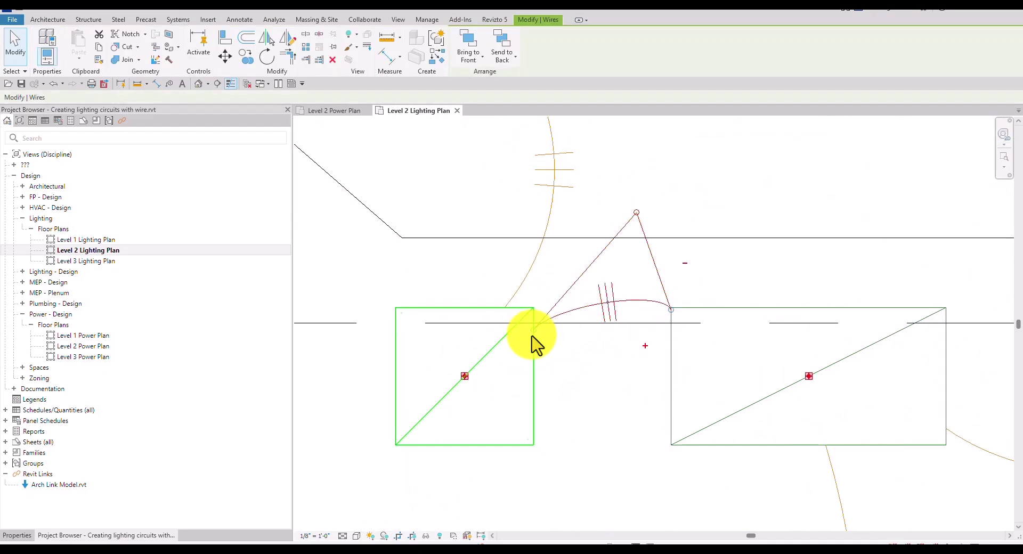
{"action": "left_click_drag", "start_coordinate": [534, 357], "coordinate": [535, 379]}
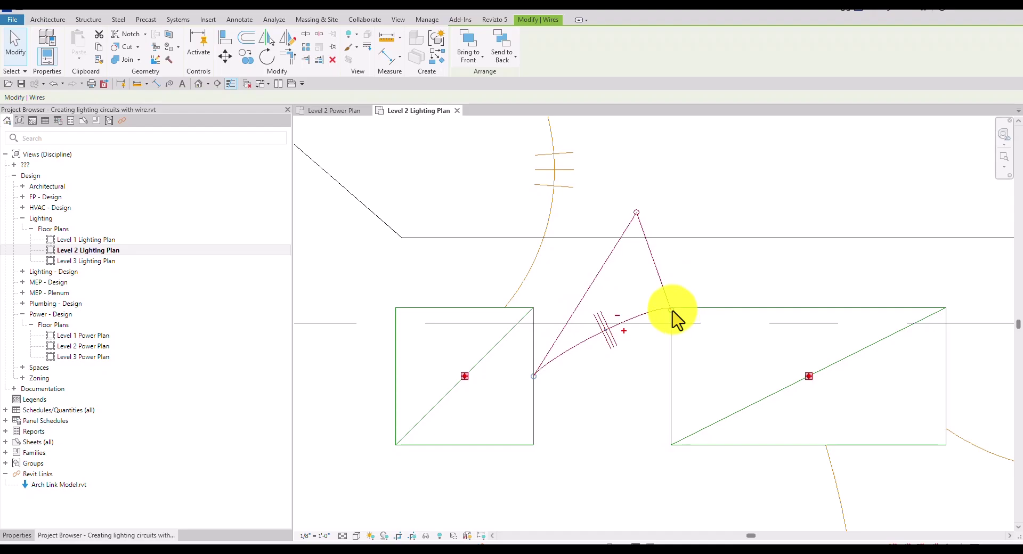
{"action": "left_click_drag", "start_coordinate": [671, 310], "coordinate": [671, 376]}
{"action": "left_click_drag", "start_coordinate": [637, 212], "coordinate": [612, 299]}
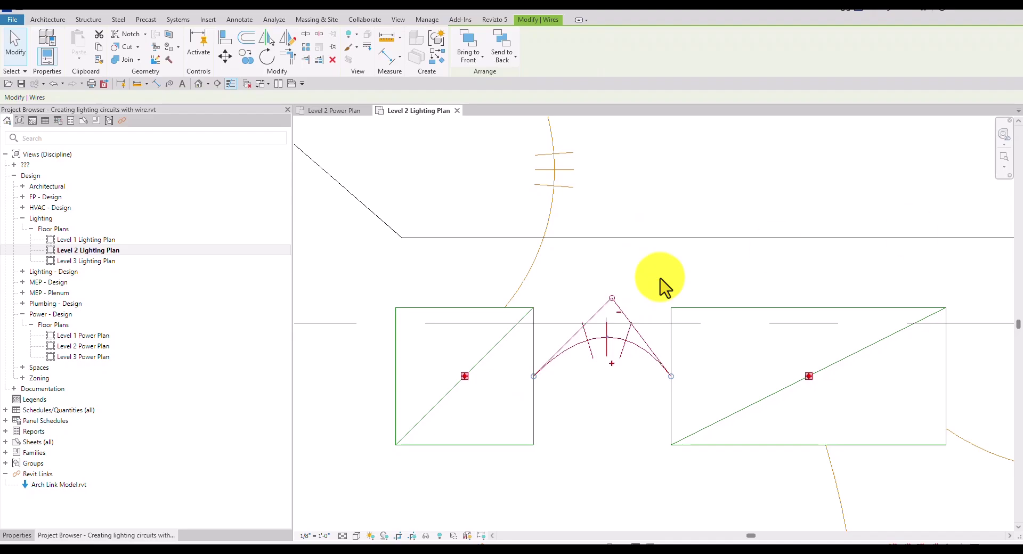
{"action": "key", "text": "Escape"}
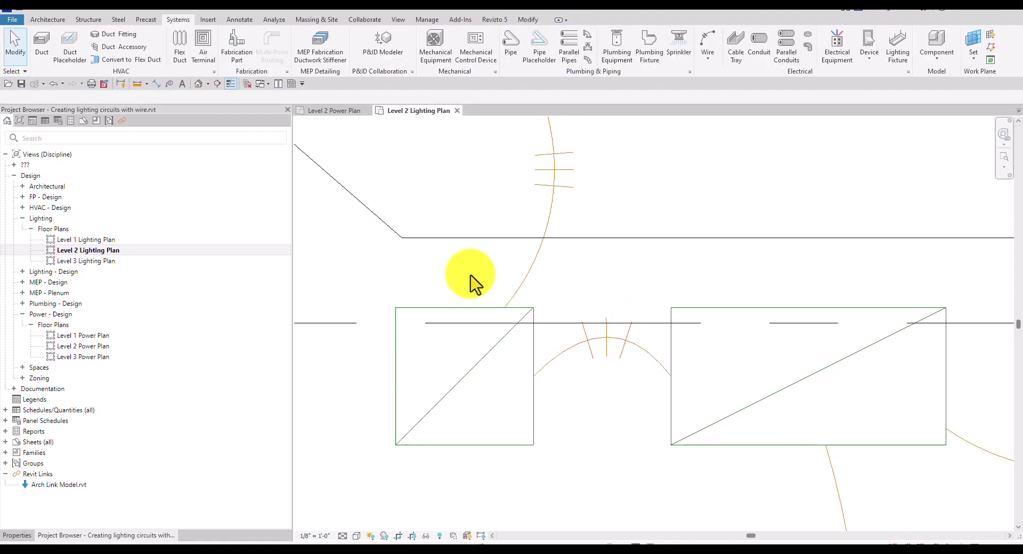
Step: Place a Three Way lighting switch on the north wall of Instruction room 221, above the upper-left light fixtures
{"action": "scroll", "coordinate": [474, 282], "scroll_direction": "down", "scroll_amount": 5}
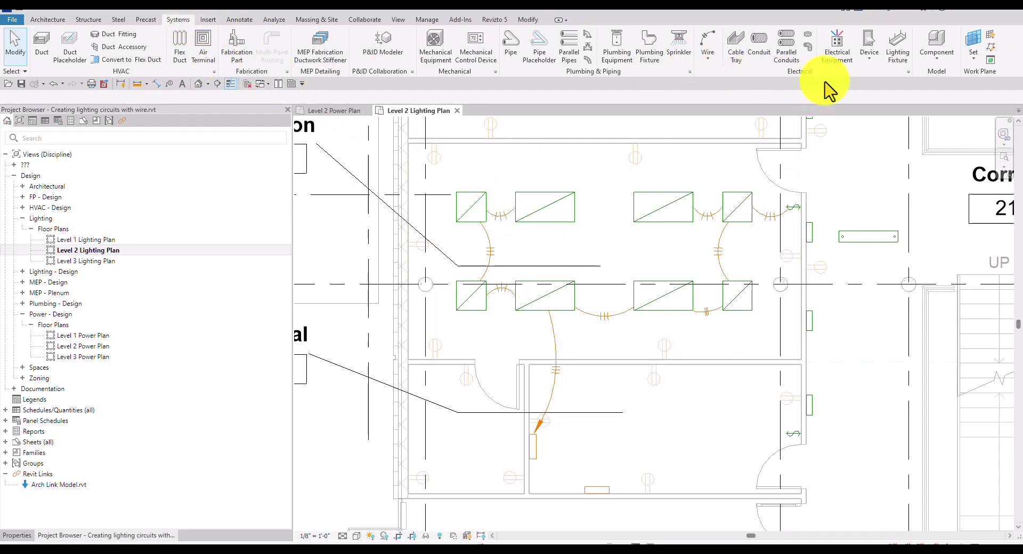
{"action": "left_click", "coordinate": [868, 63]}
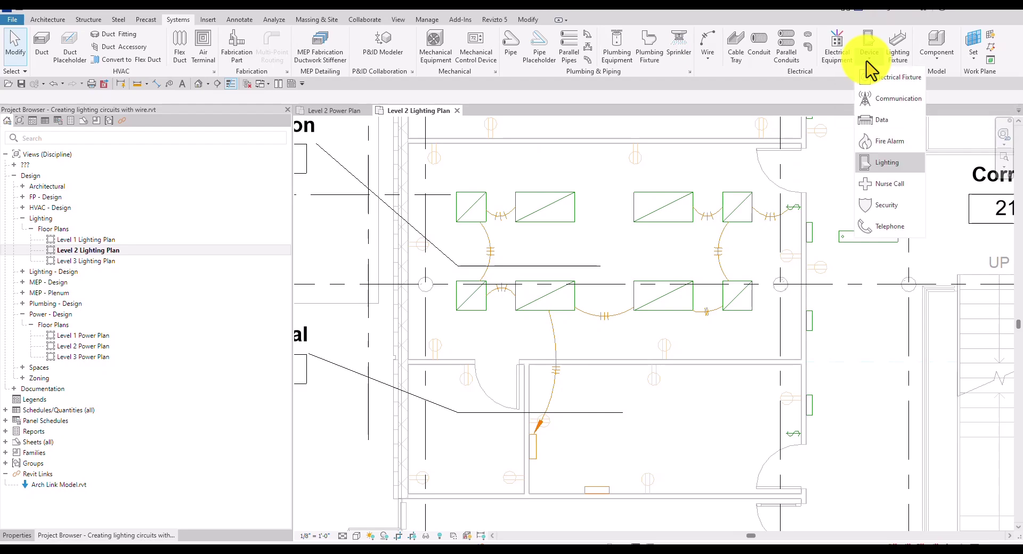
{"action": "left_click", "coordinate": [889, 170]}
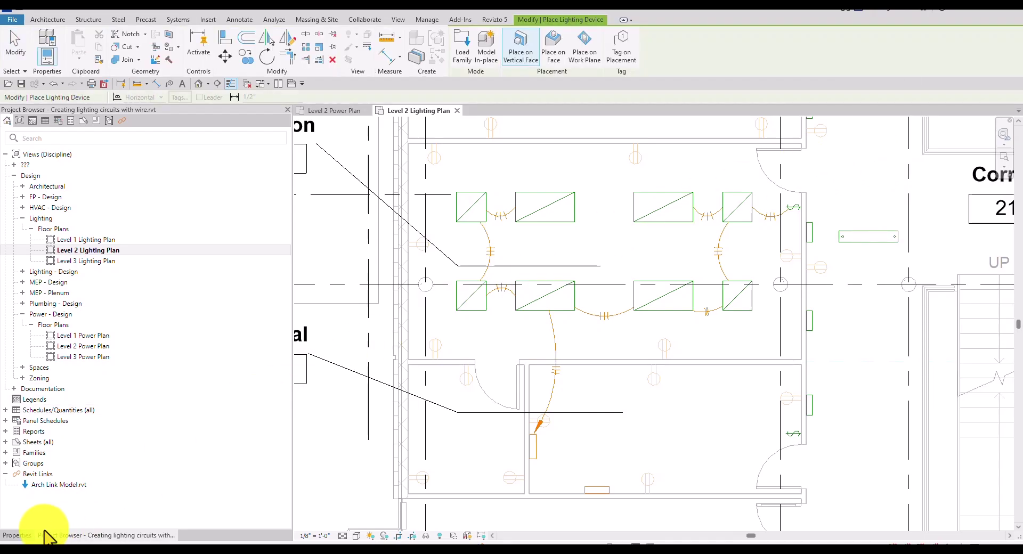
{"action": "left_click", "coordinate": [22, 535]}
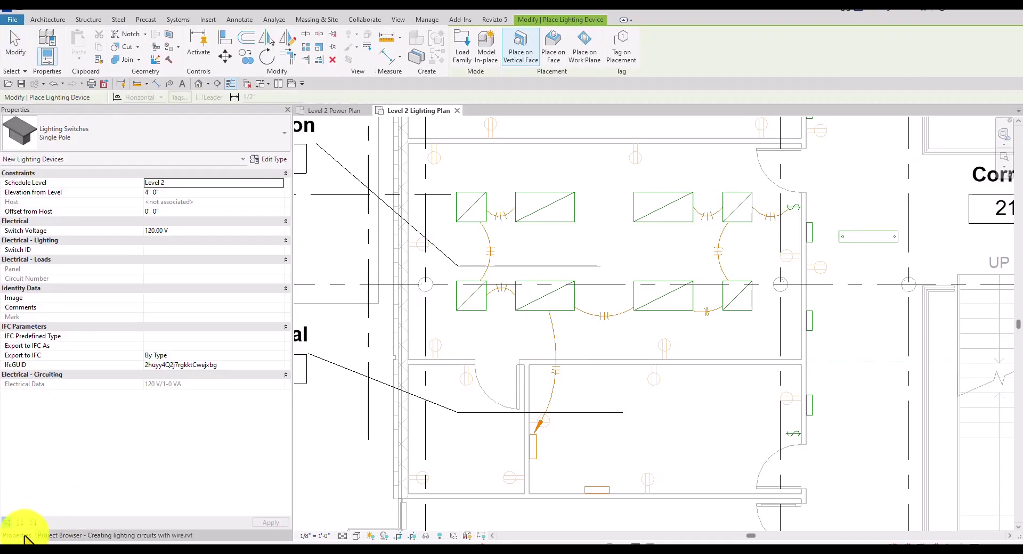
{"action": "left_click", "coordinate": [152, 141]}
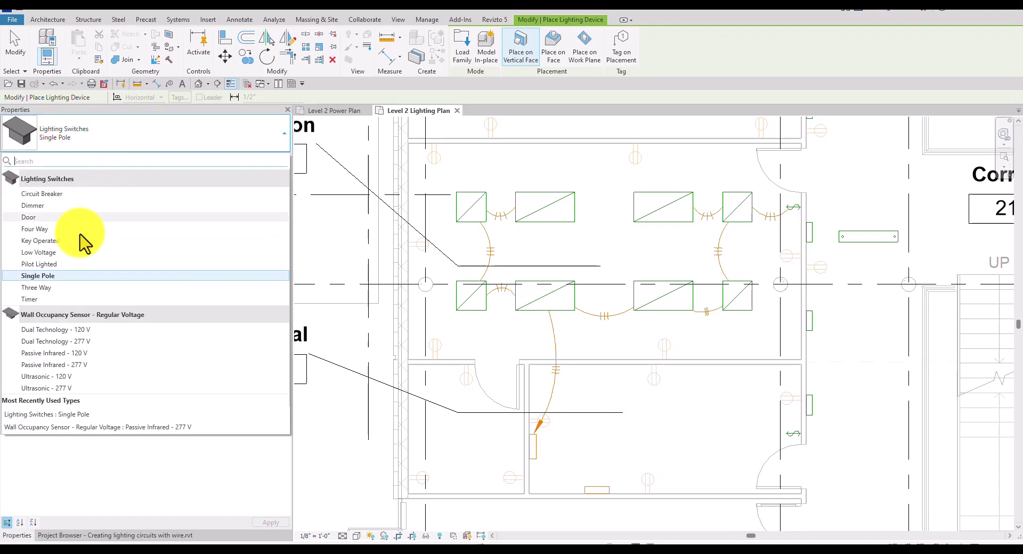
{"action": "mouse_move", "coordinate": [43, 293]}
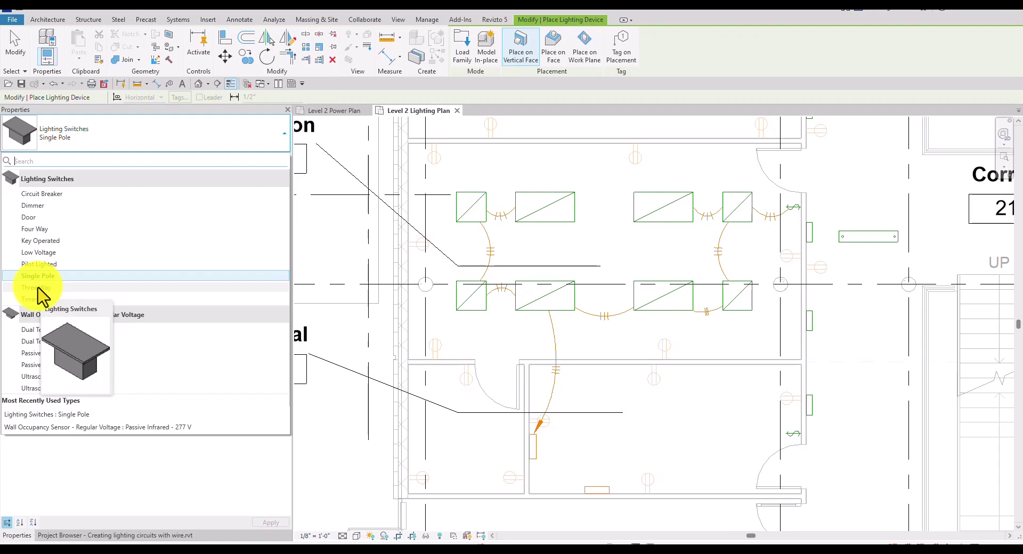
{"action": "left_click", "coordinate": [39, 287]}
{"action": "scroll", "coordinate": [519, 218], "scroll_direction": "up", "scroll_amount": 3}
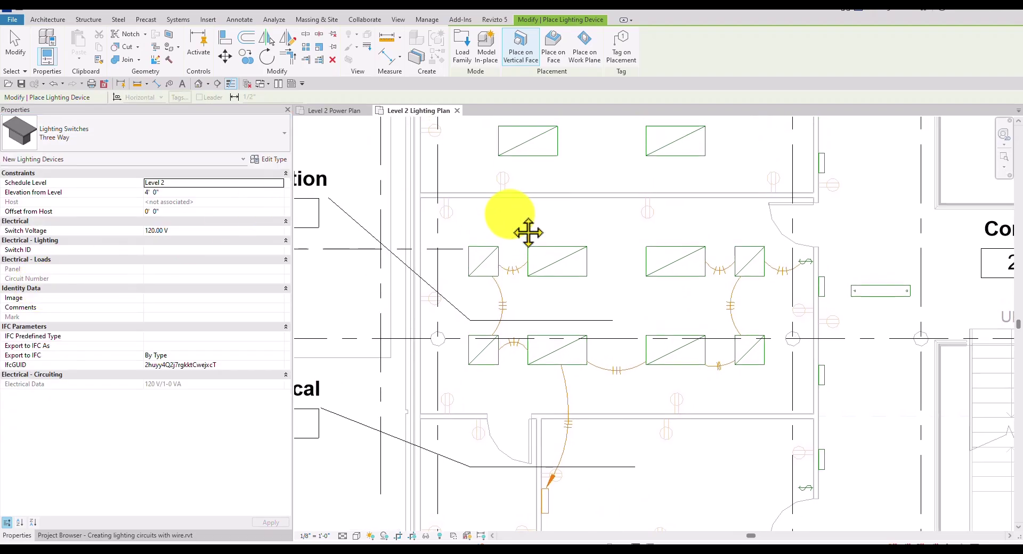
{"action": "scroll", "coordinate": [511, 209], "scroll_direction": "up", "scroll_amount": 1}
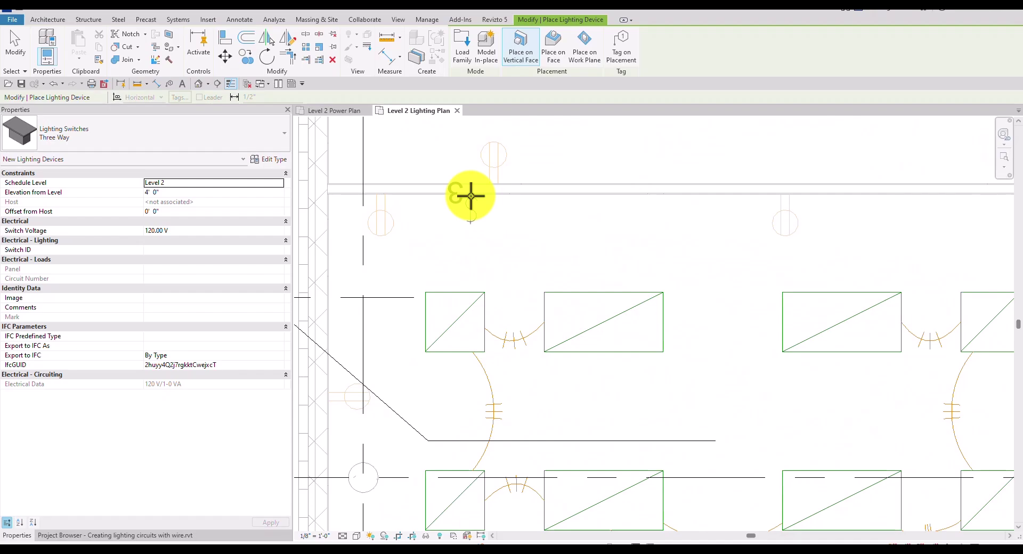
{"action": "left_click", "coordinate": [470, 196]}
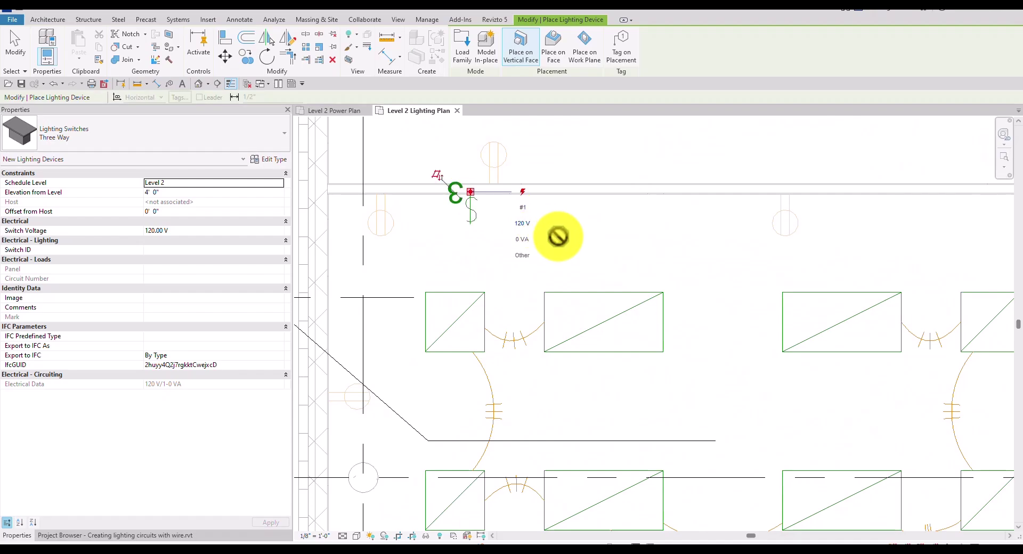
{"action": "left_click", "coordinate": [15, 47]}
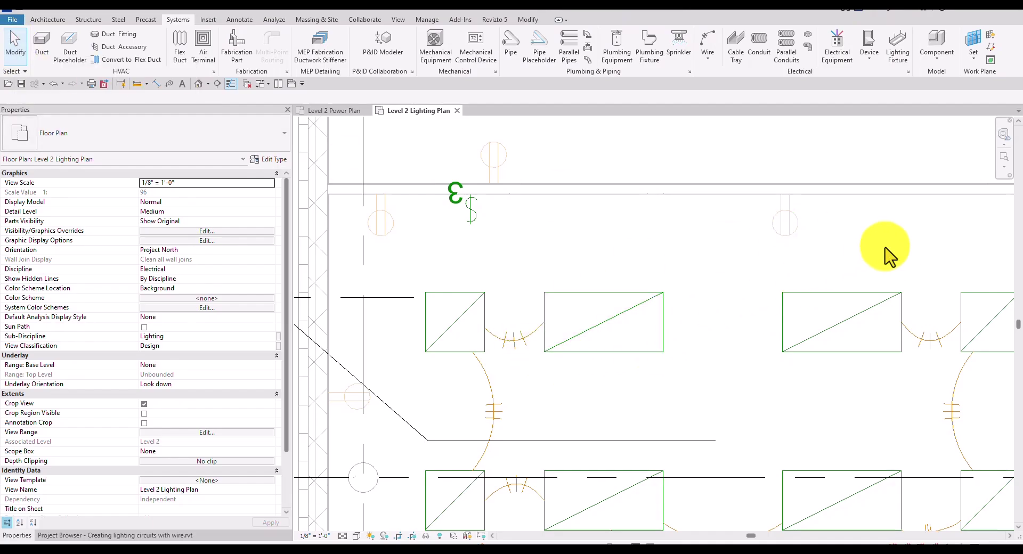
Step: Change the existing wired light switch beside the room's east door to the Three Way type
{"action": "middle_click_drag", "start_coordinate": [643, 245], "coordinate": [497, 228]}
{"action": "scroll", "coordinate": [721, 319], "scroll_direction": "up", "scroll_amount": 3}
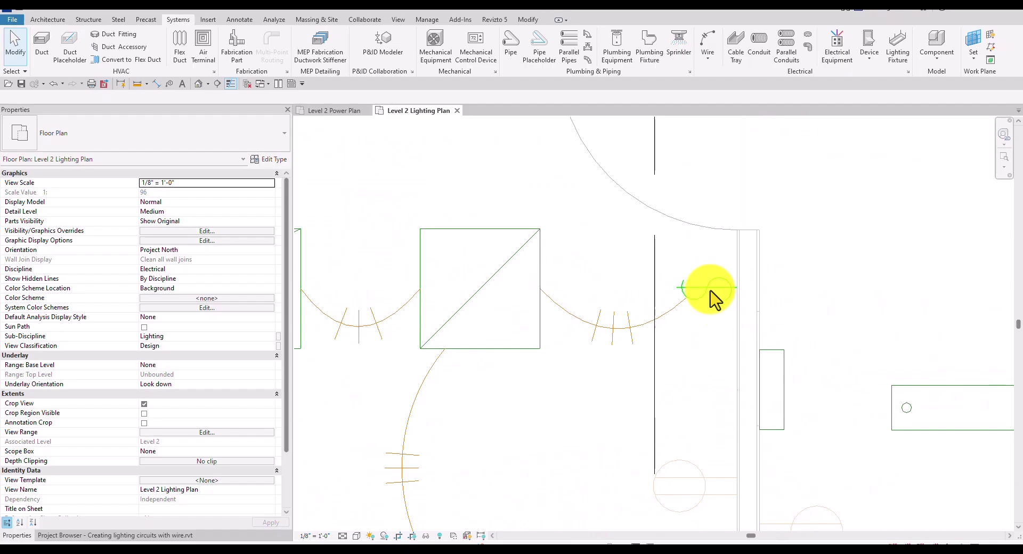
{"action": "left_click", "coordinate": [710, 290]}
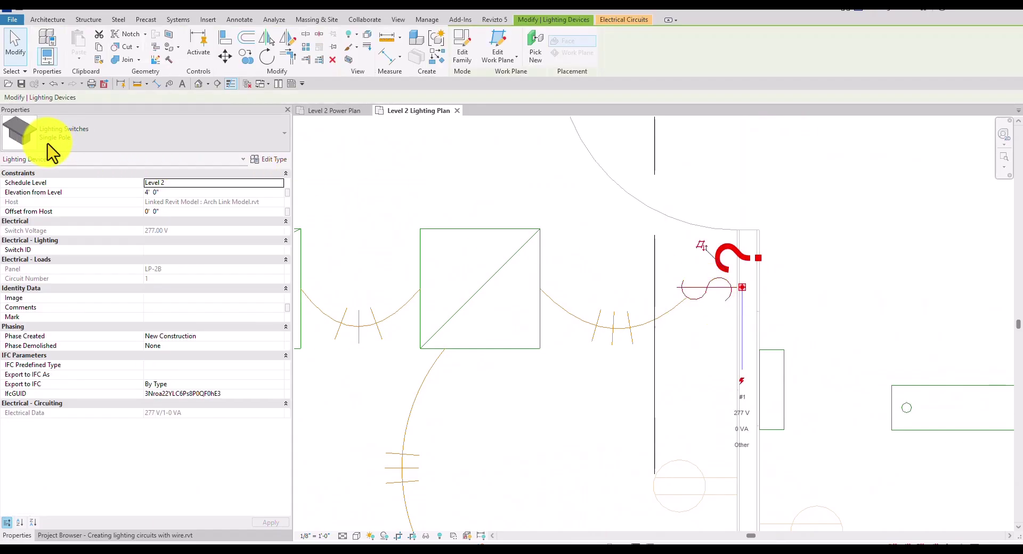
{"action": "left_click", "coordinate": [280, 141]}
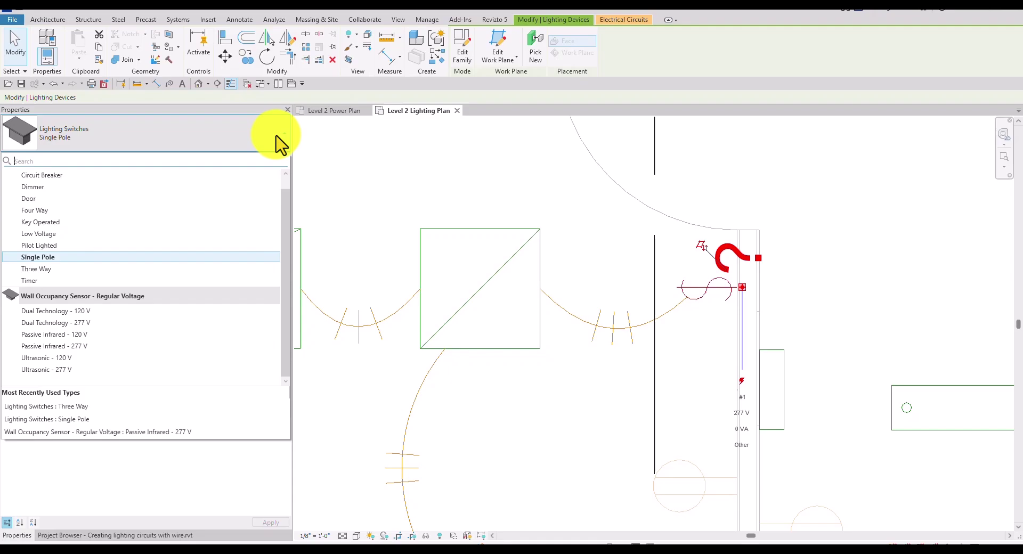
{"action": "left_click", "coordinate": [37, 269]}
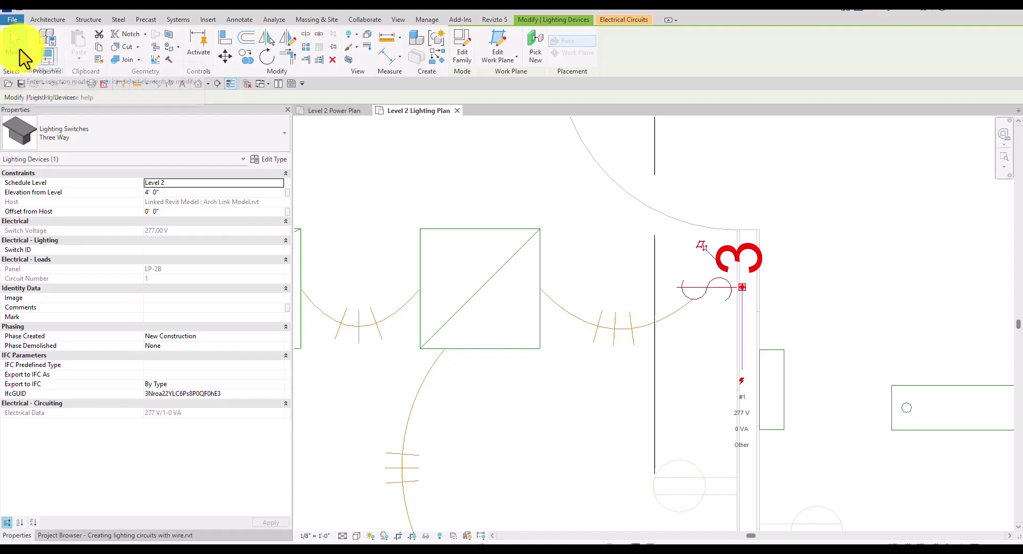
{"action": "left_click", "coordinate": [16, 46]}
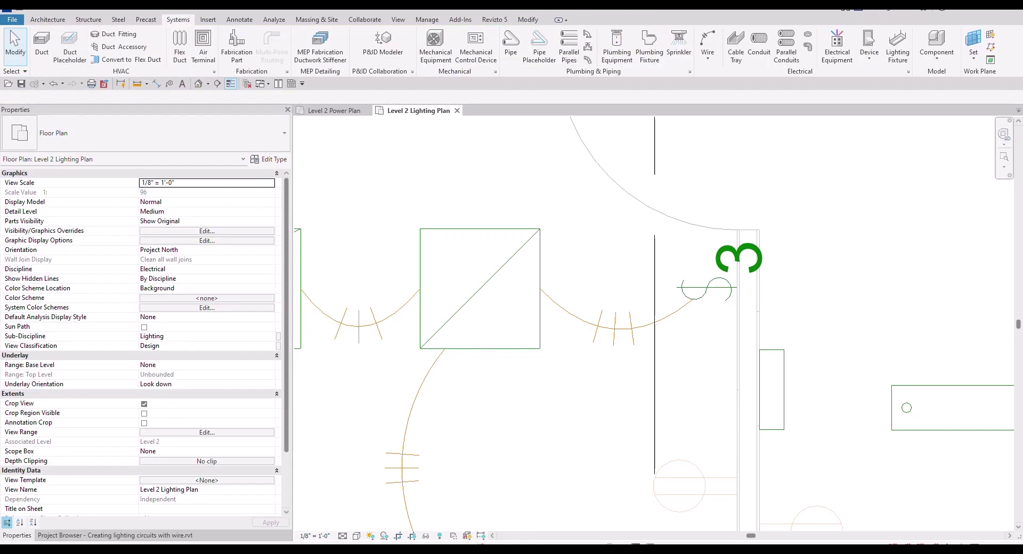
{"action": "scroll", "coordinate": [582, 292], "scroll_direction": "down", "scroll_amount": 5}
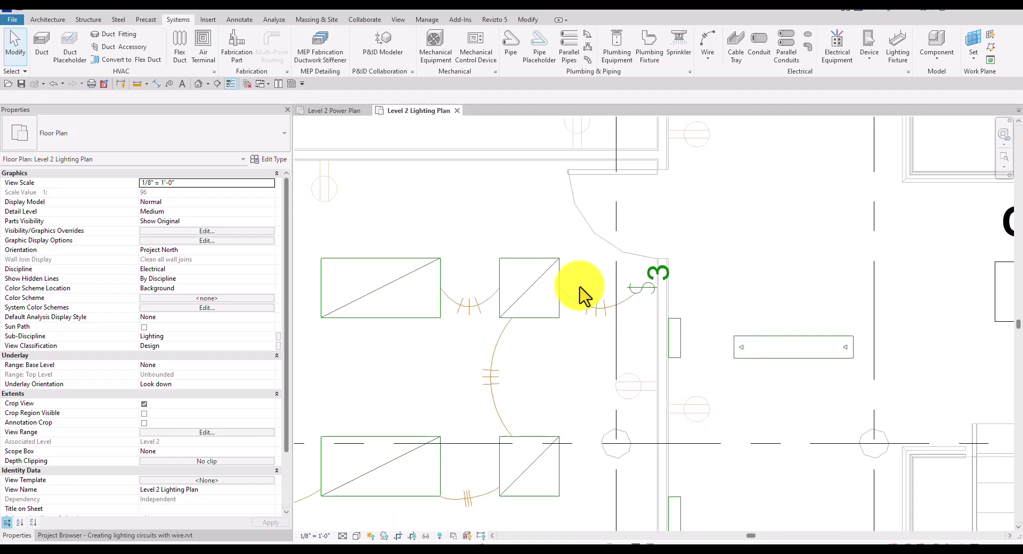
Step: Try to add the Three Way switch on the north wall of Instruction room 221 to the room's existing lighting circuit
{"action": "middle_click_drag", "start_coordinate": [582, 292], "coordinate": [495, 285]}
{"action": "scroll", "coordinate": [498, 279], "scroll_direction": "up", "scroll_amount": 3}
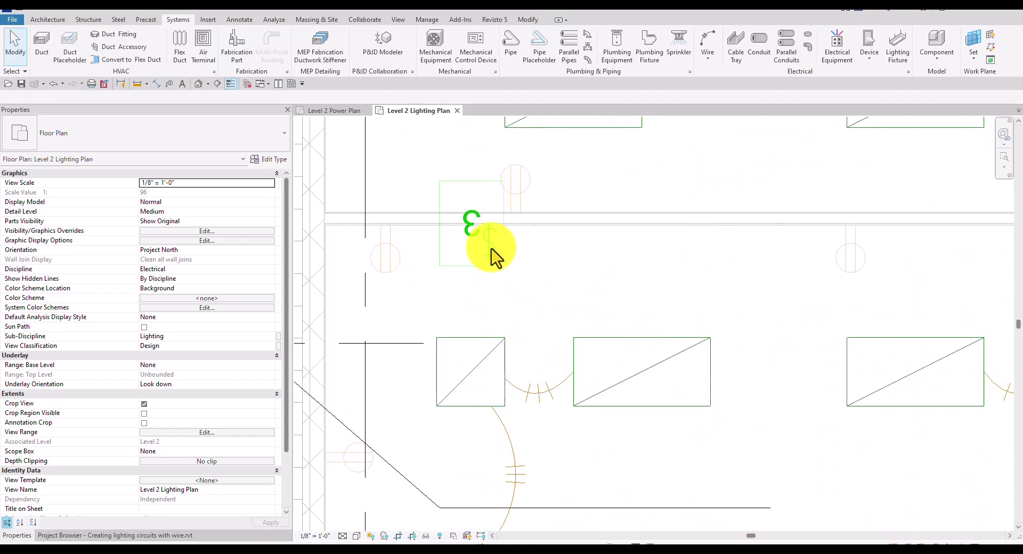
{"action": "left_click", "coordinate": [495, 258]}
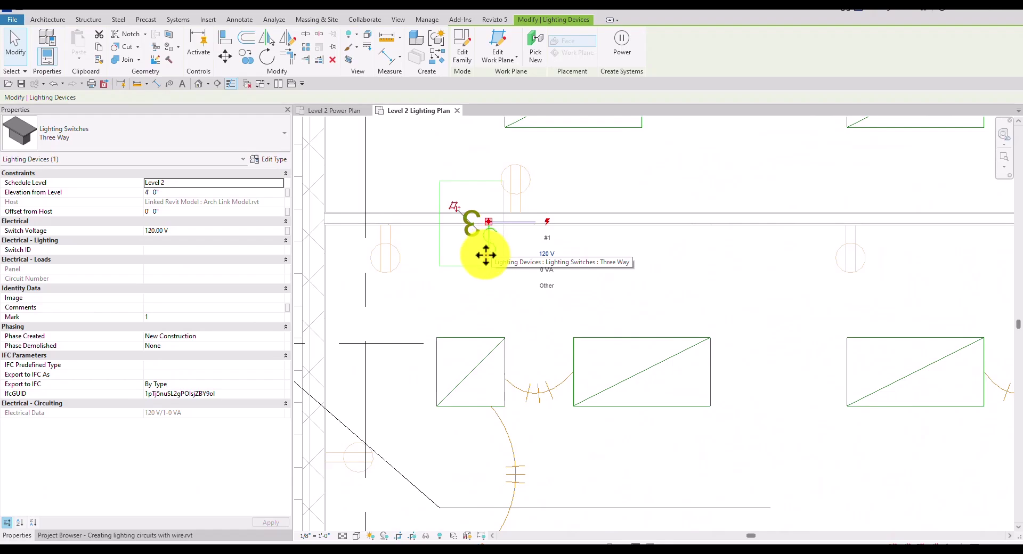
{"action": "scroll", "coordinate": [500, 320], "scroll_direction": "down", "scroll_amount": 2}
{"action": "scroll", "coordinate": [799, 362], "scroll_direction": "down", "scroll_amount": 1}
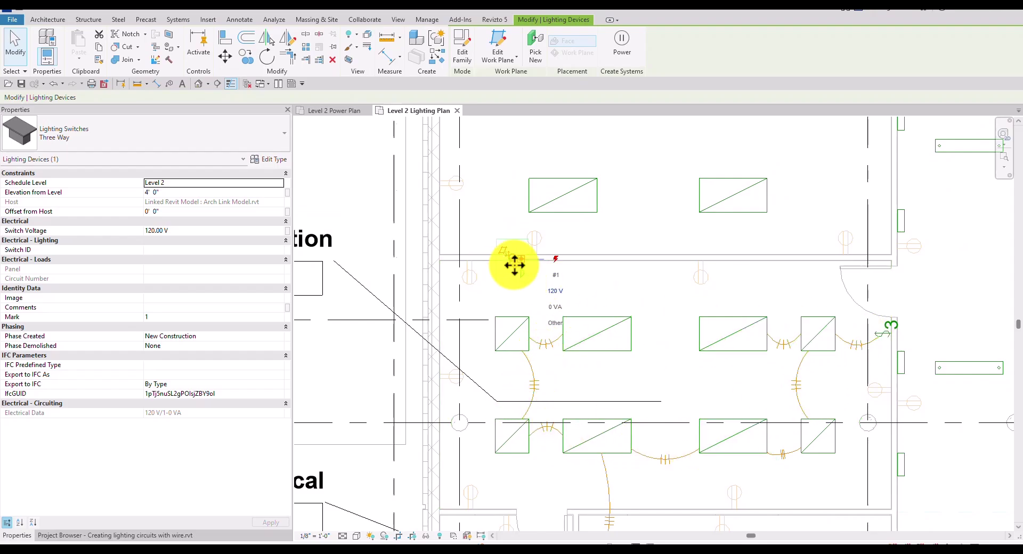
{"action": "scroll", "coordinate": [522, 275], "scroll_direction": "up", "scroll_amount": 2}
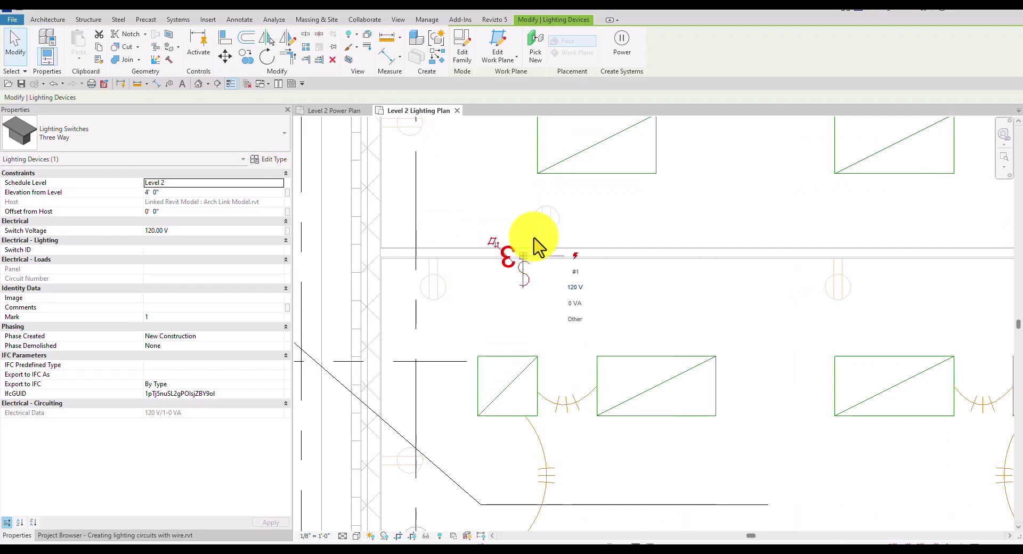
{"action": "scroll", "coordinate": [524, 267], "scroll_direction": "up", "scroll_amount": 2}
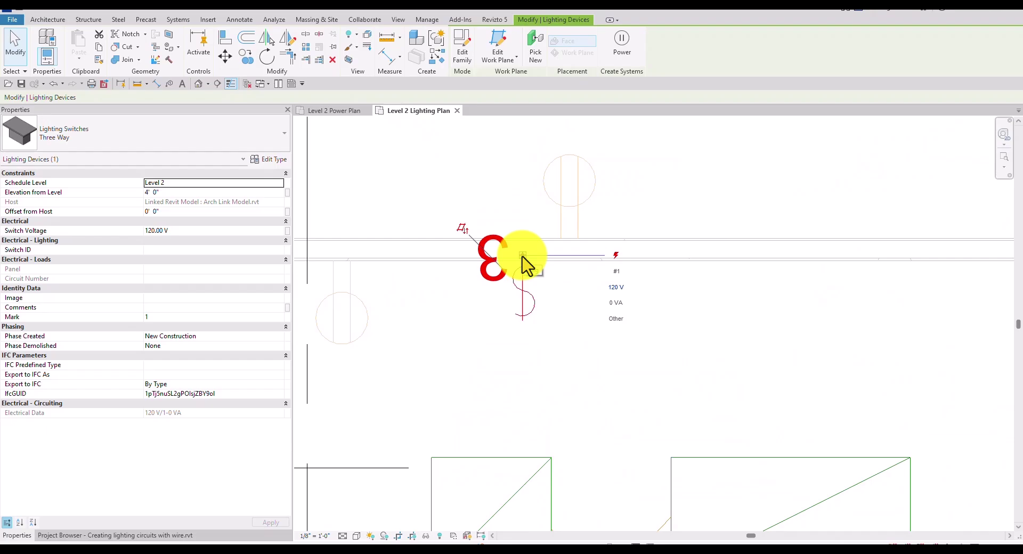
{"action": "right_click", "coordinate": [522, 258]}
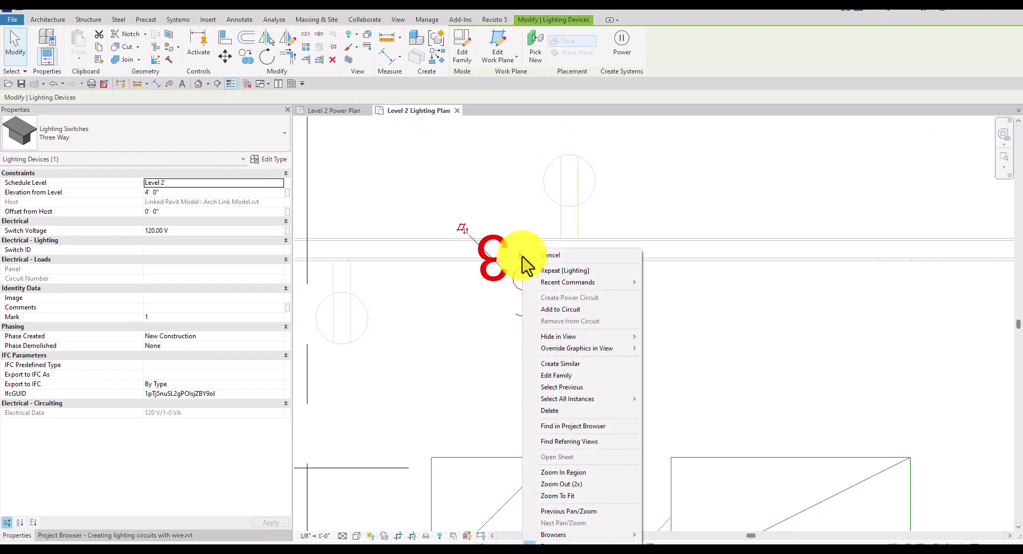
{"action": "left_click", "coordinate": [568, 310]}
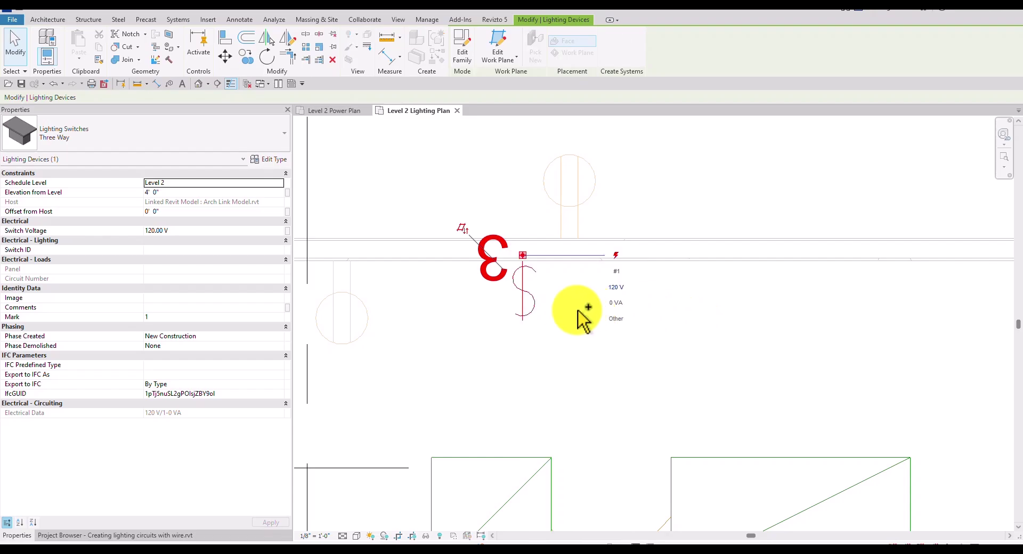
{"action": "scroll", "coordinate": [581, 319], "scroll_direction": "down", "scroll_amount": 5}
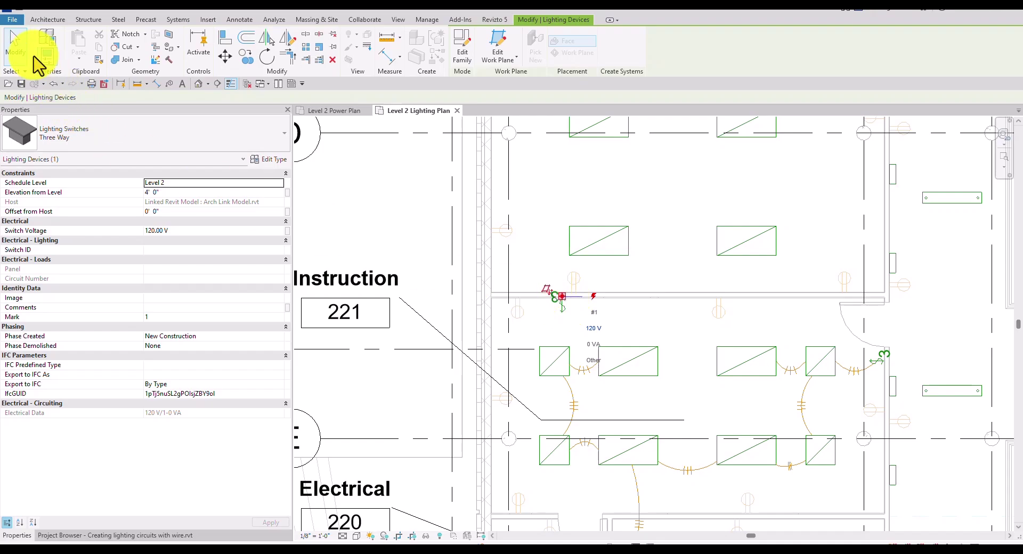
{"action": "left_click", "coordinate": [15, 52]}
Step: Retry the Add to Circuit command on the same north-wall Three Way switch, starting from its electrical connector
{"action": "scroll", "coordinate": [583, 333], "scroll_direction": "up", "scroll_amount": 3}
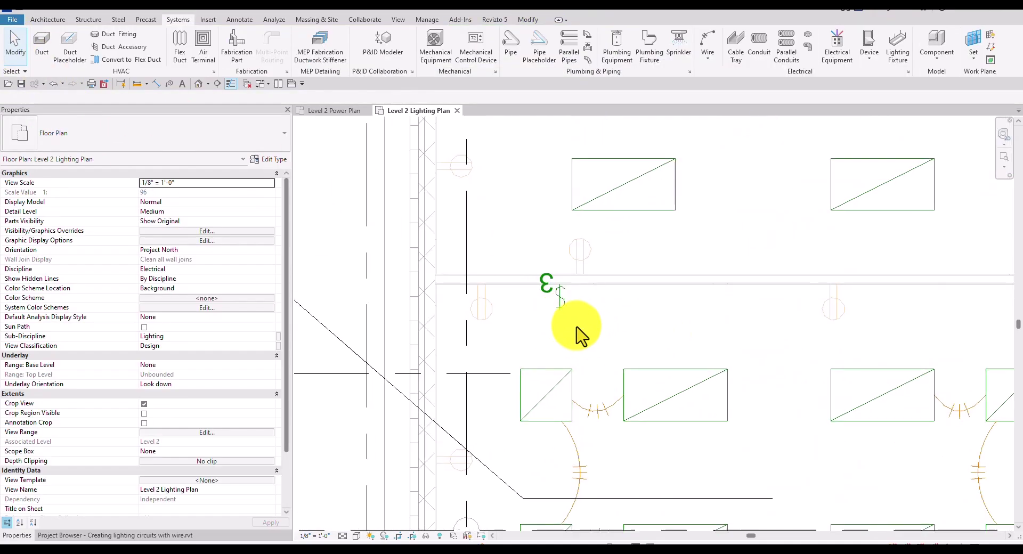
{"action": "left_click", "coordinate": [563, 311]}
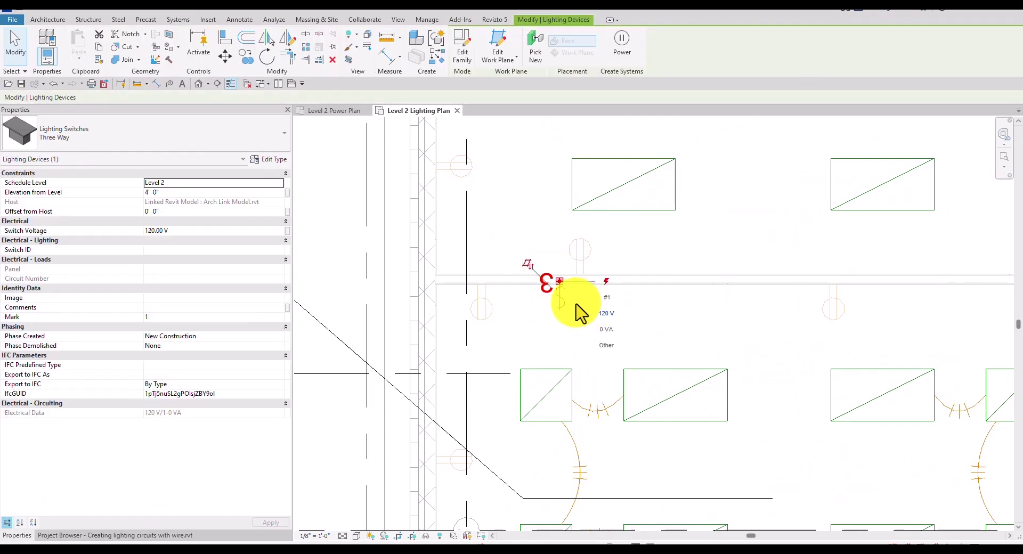
{"action": "right_click", "coordinate": [560, 284]}
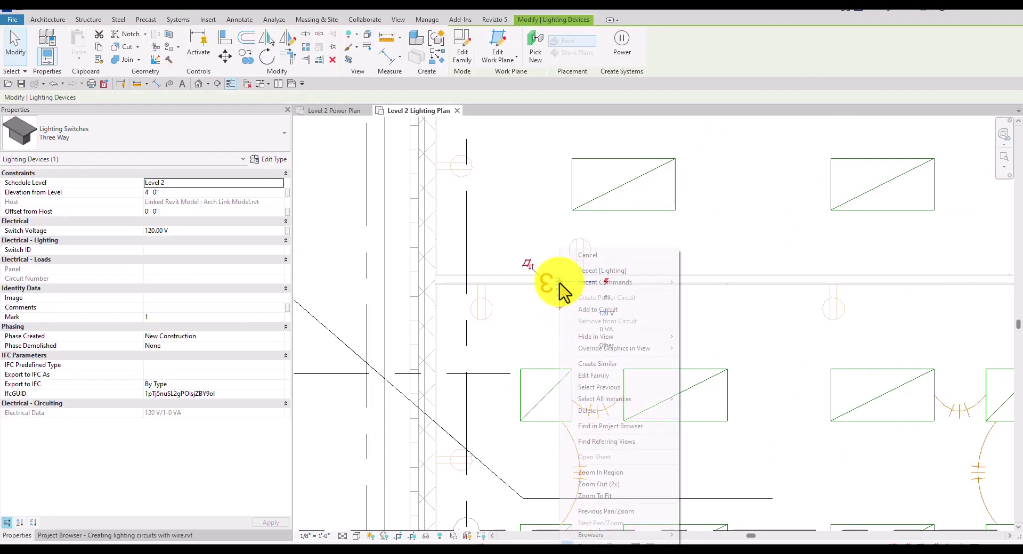
{"action": "left_click", "coordinate": [604, 315]}
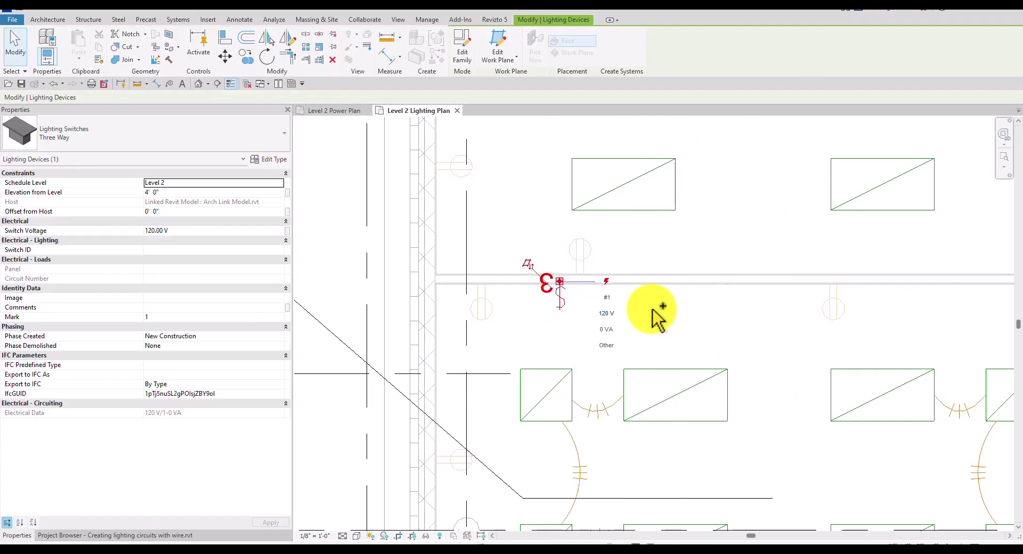
{"action": "scroll", "coordinate": [655, 311], "scroll_direction": "down", "scroll_amount": 2}
{"action": "middle_click_drag", "start_coordinate": [716, 343], "coordinate": [641, 302]}
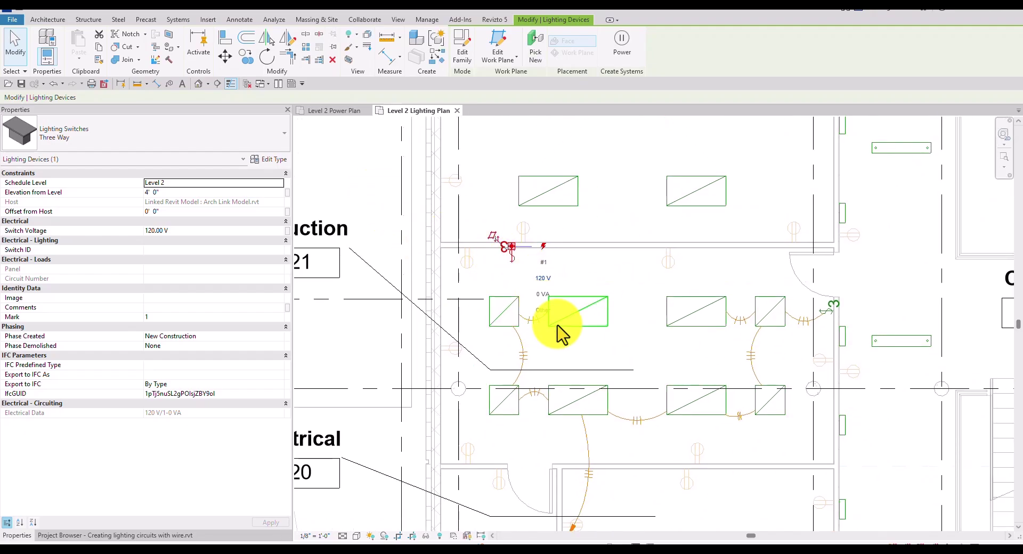
{"action": "key", "text": "Escape"}
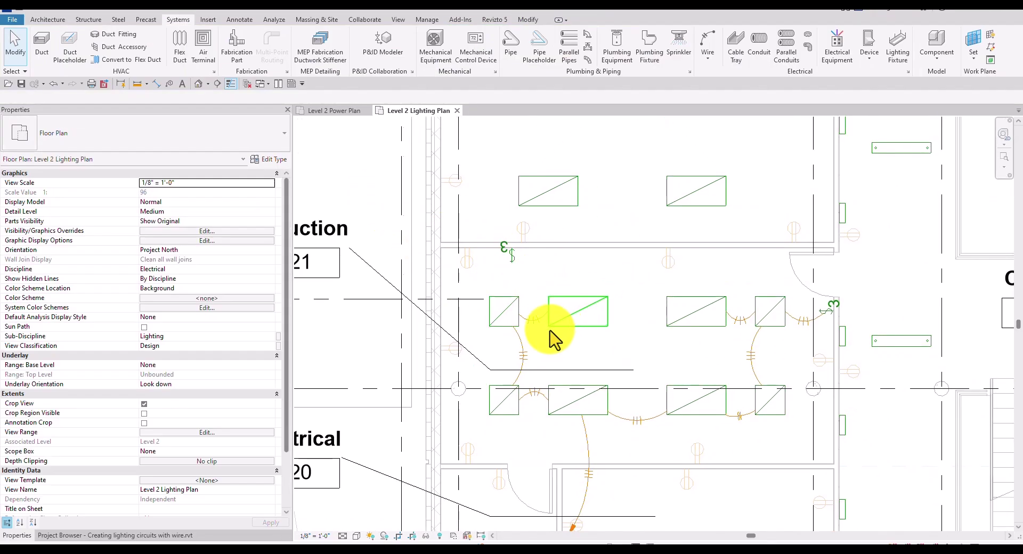
{"action": "left_click", "coordinate": [511, 261]}
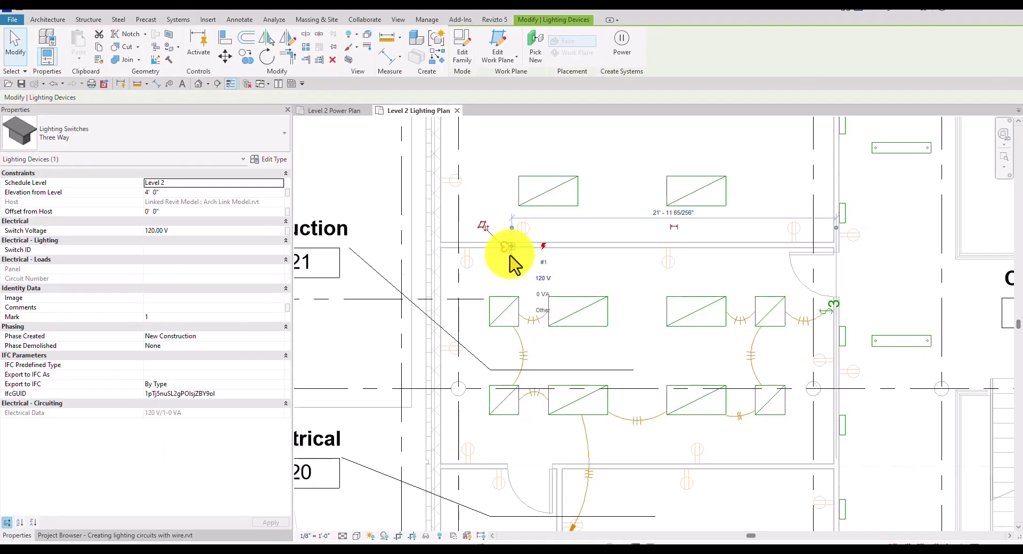
{"action": "right_click", "coordinate": [513, 259]}
{"action": "left_click", "coordinate": [563, 317]}
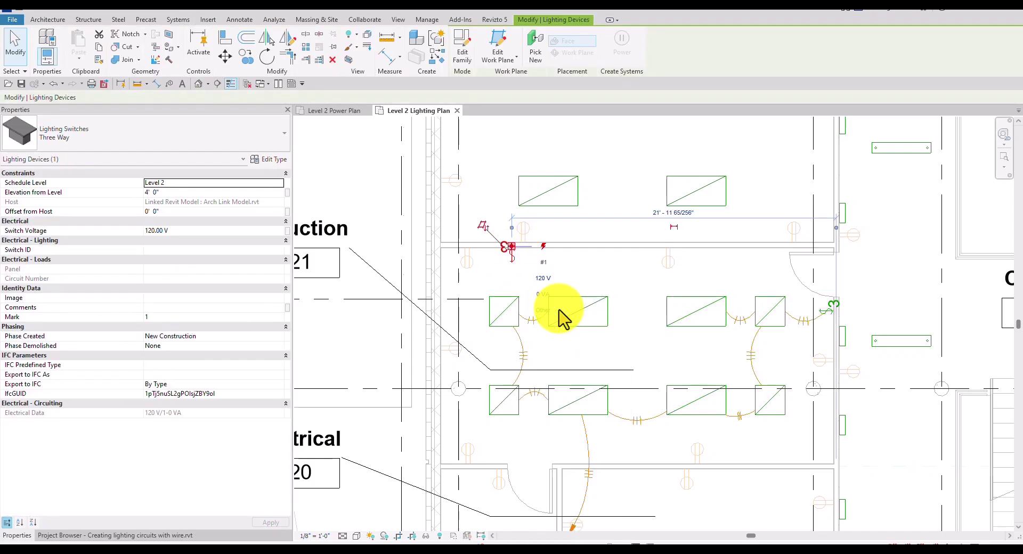
{"action": "right_click", "coordinate": [511, 247]}
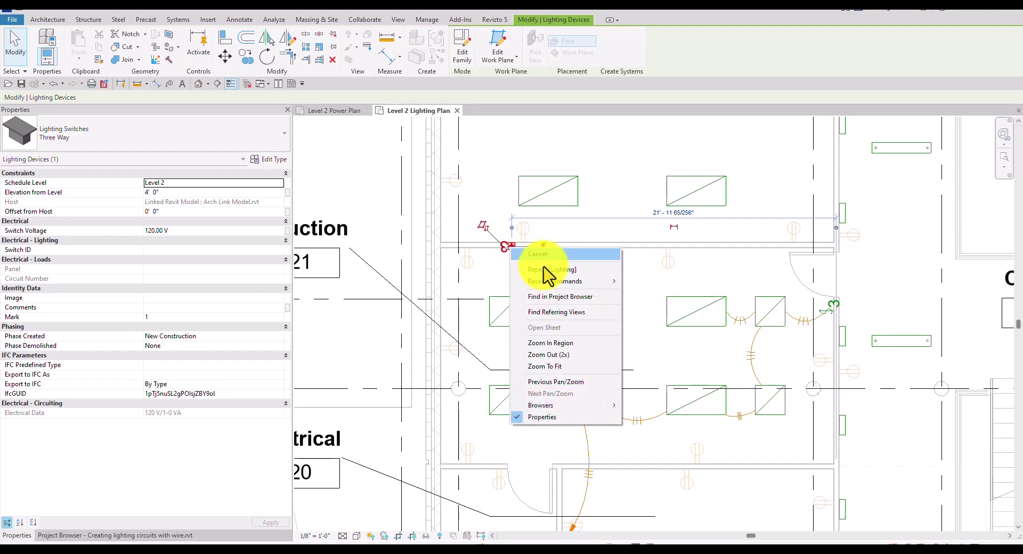
{"action": "left_click", "coordinate": [525, 257]}
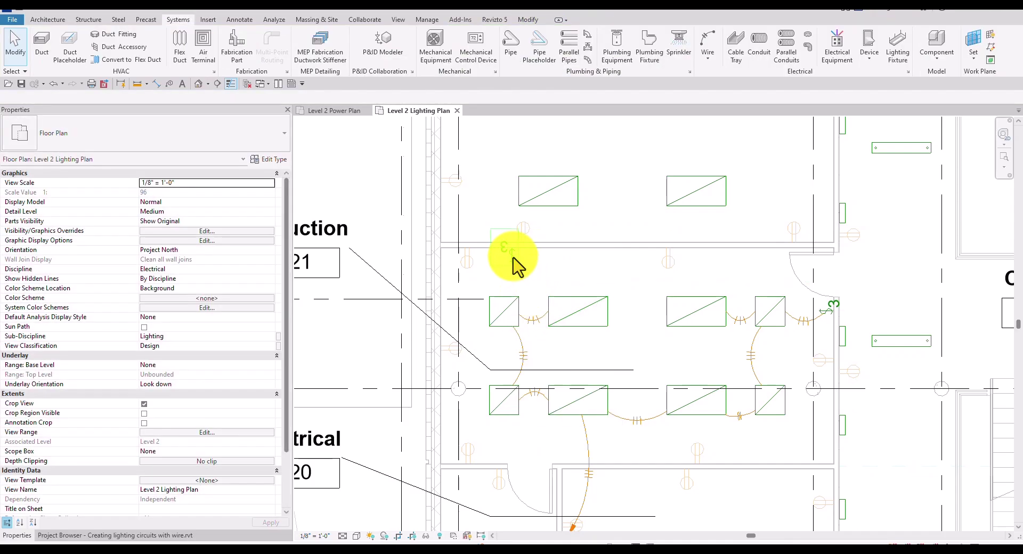
{"action": "left_click", "coordinate": [526, 281]}
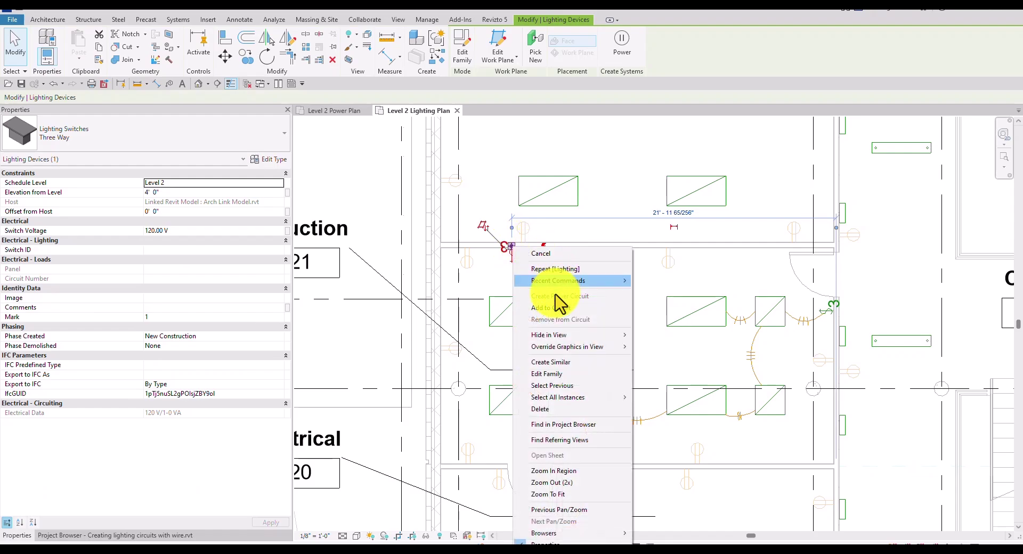
{"action": "left_click", "coordinate": [551, 308]}
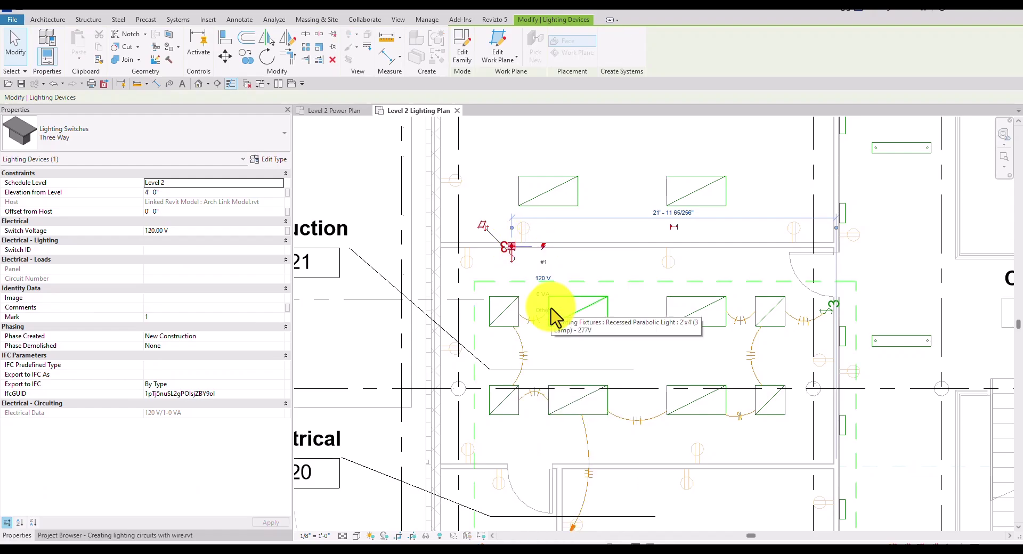
{"action": "key", "text": "Escape"}
Step: Delete the Three Way switch from the north wall of Instruction room 221
{"action": "scroll", "coordinate": [514, 259], "scroll_direction": "up", "scroll_amount": 2}
{"action": "scroll", "coordinate": [514, 258], "scroll_direction": "up", "scroll_amount": 1}
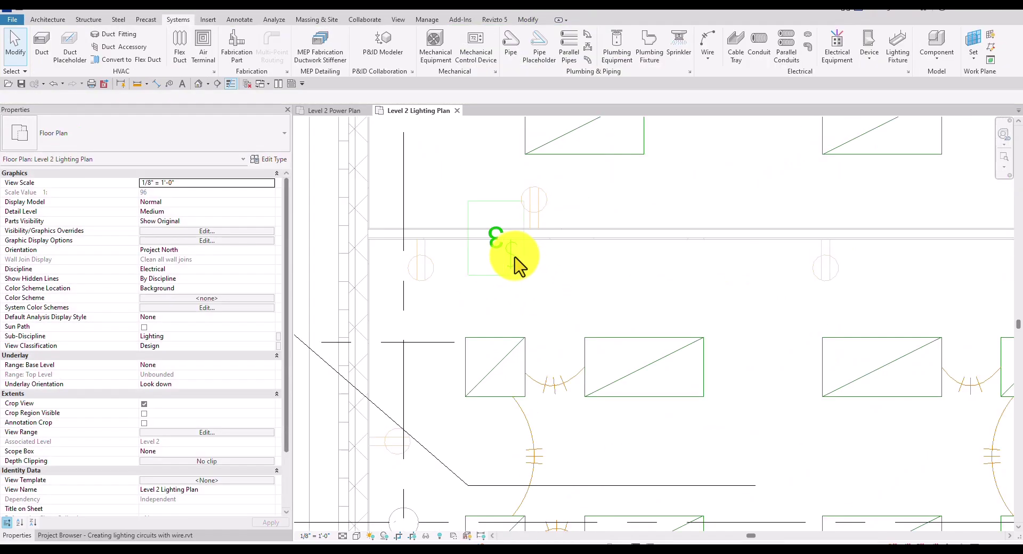
{"action": "key", "text": "Escape"}
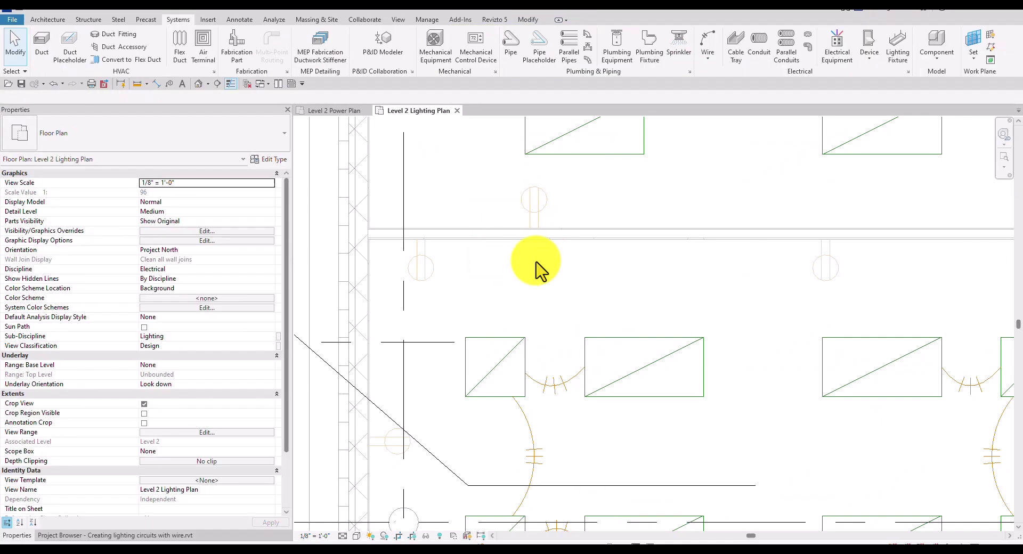
Step: Place a new Three Way lighting switch on the north wall of Instruction room 221, above the upper-left square light fixture
{"action": "scroll", "coordinate": [560, 346], "scroll_direction": "down", "scroll_amount": 2}
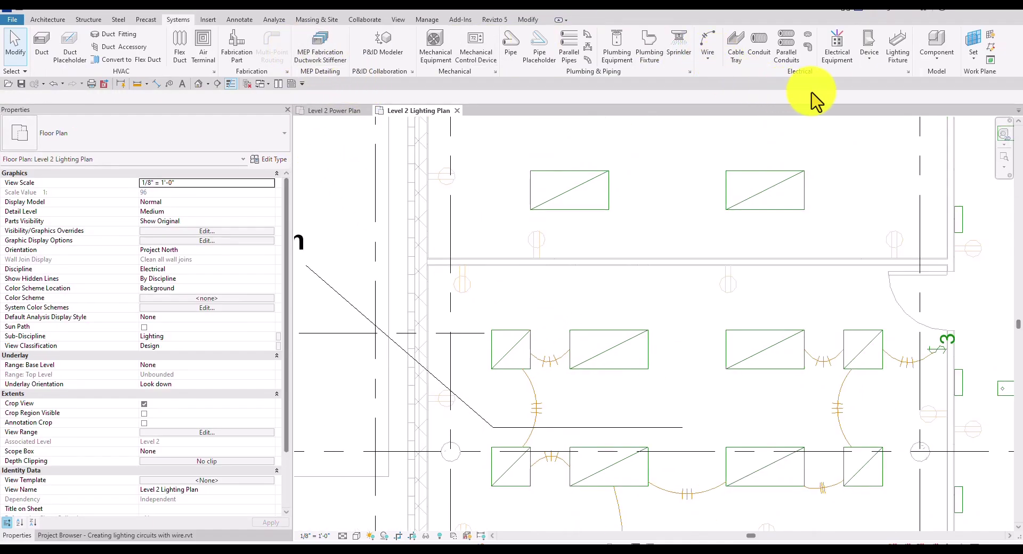
{"action": "left_click", "coordinate": [870, 62]}
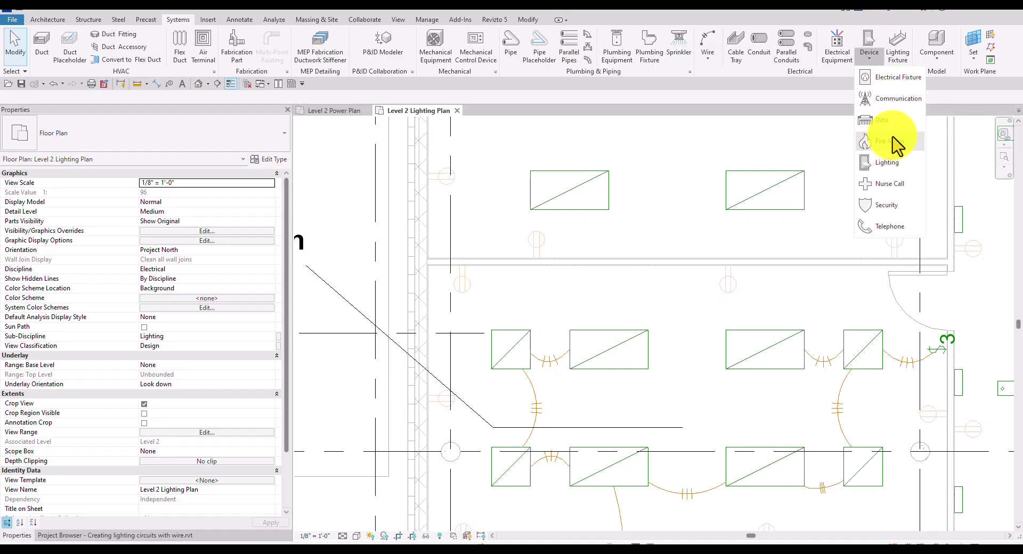
{"action": "left_click", "coordinate": [889, 162]}
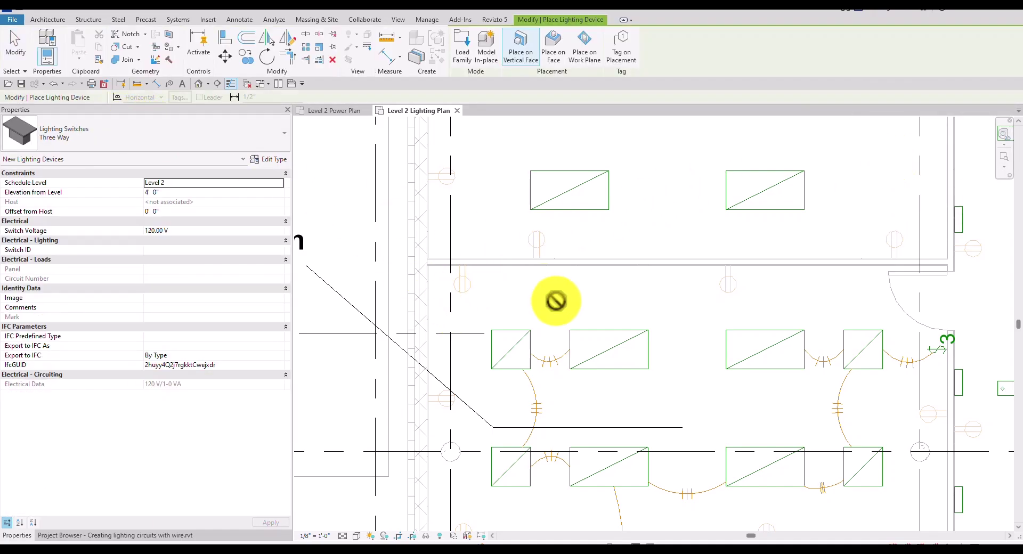
{"action": "left_click", "coordinate": [509, 265]}
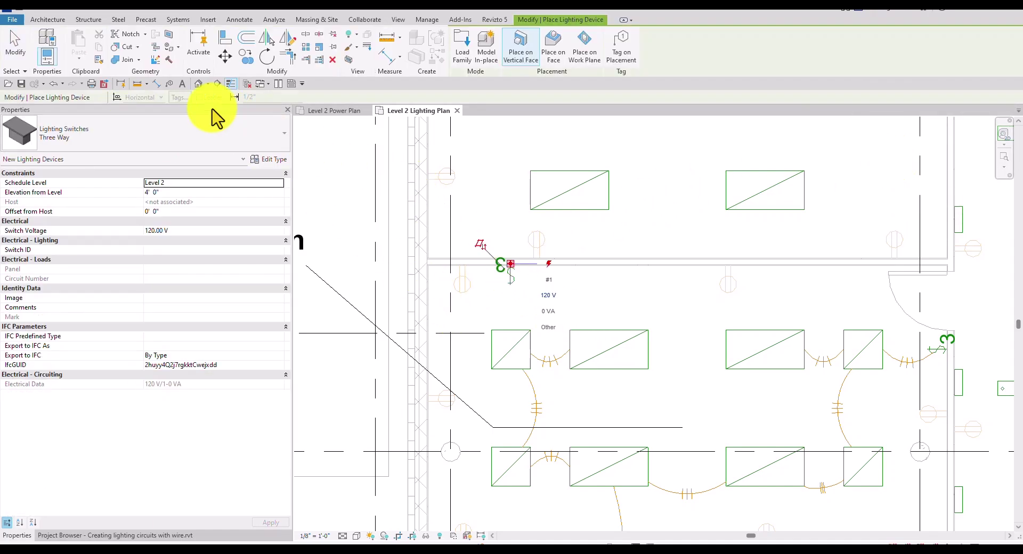
{"action": "left_click", "coordinate": [16, 53]}
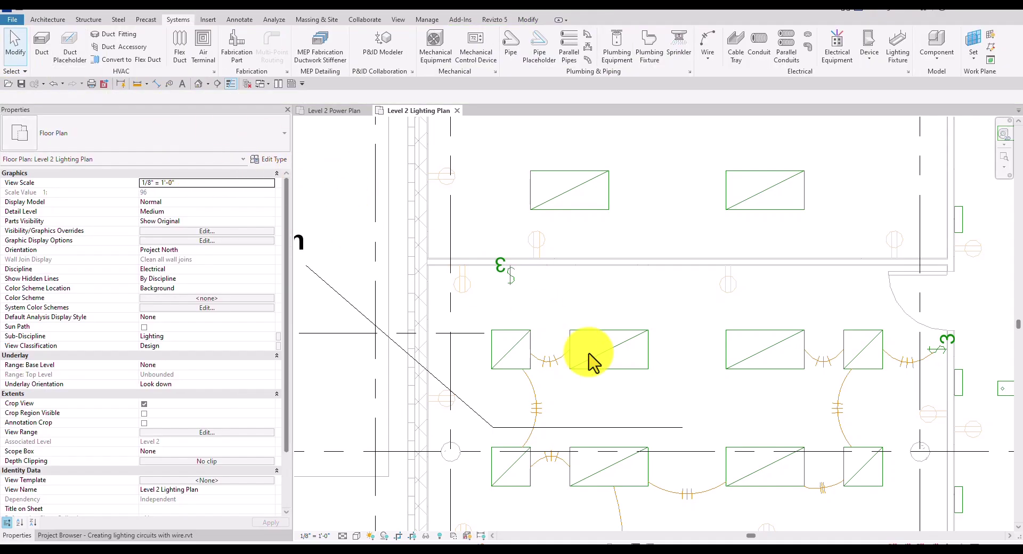
Step: Try to add the replacement north-wall Three Way switch to the lighting circuit fed from panel LP-2B
{"action": "left_click", "coordinate": [520, 283]}
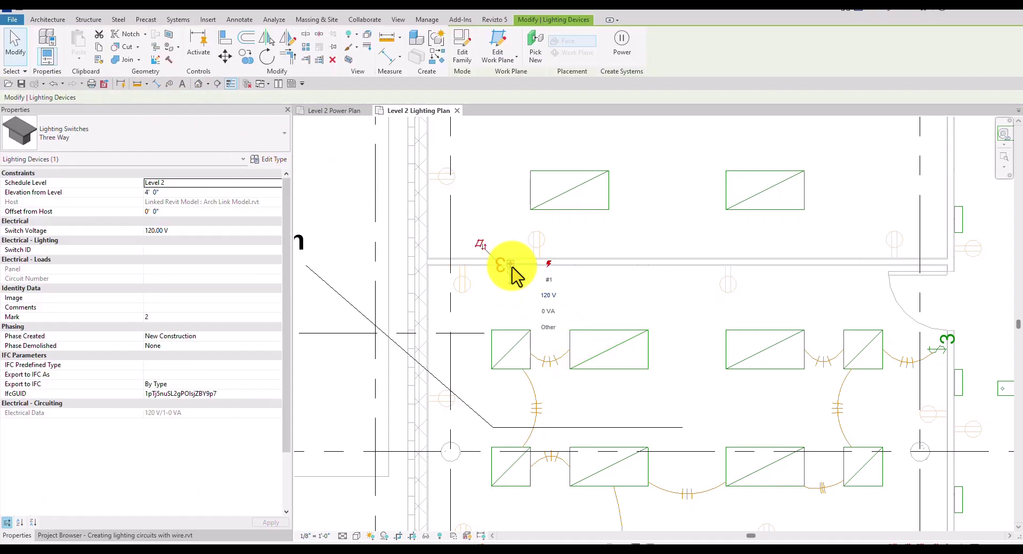
{"action": "right_click", "coordinate": [511, 266]}
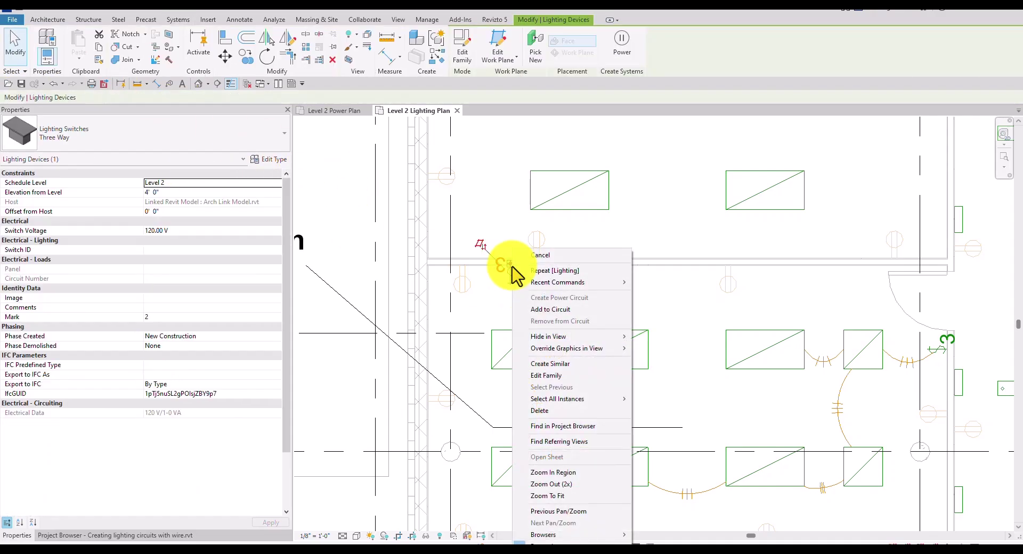
{"action": "left_click", "coordinate": [554, 310]}
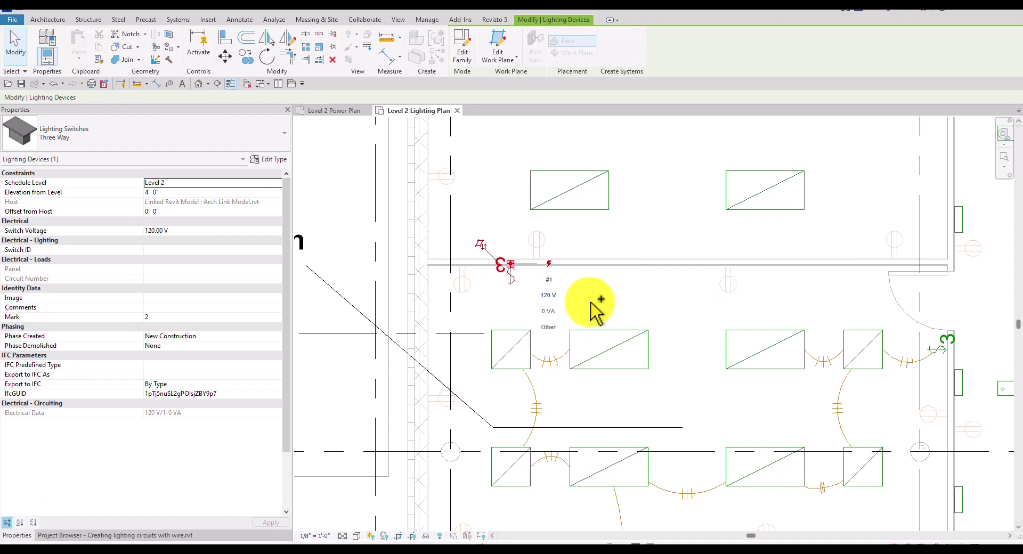
{"action": "scroll", "coordinate": [593, 303], "scroll_direction": "down", "scroll_amount": 5}
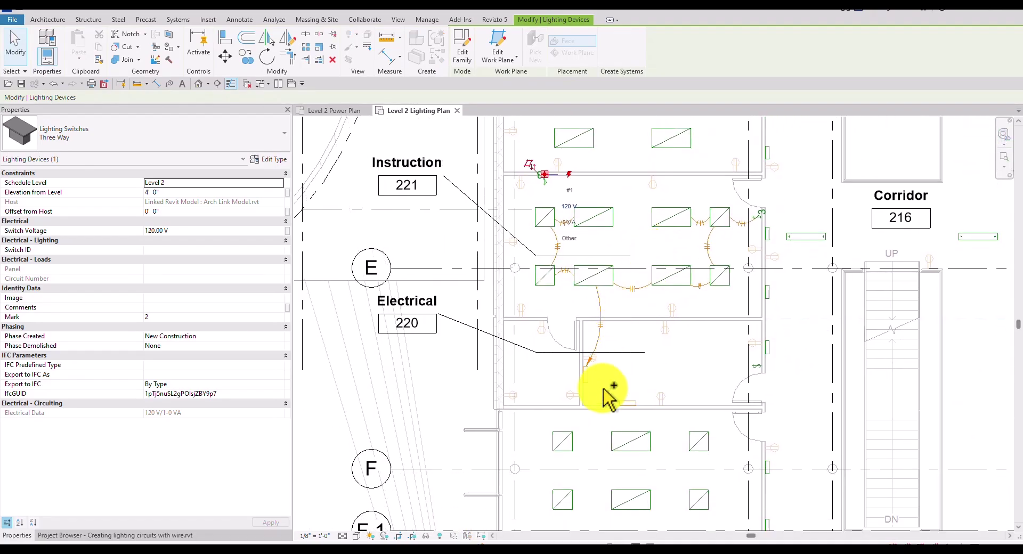
{"action": "scroll", "coordinate": [600, 392], "scroll_direction": "up", "scroll_amount": 4}
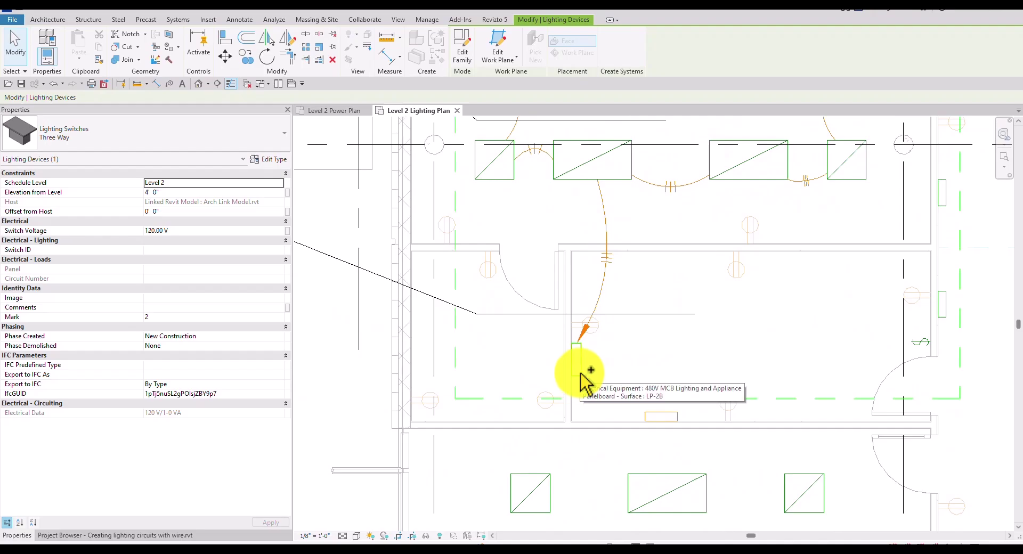
{"action": "scroll", "coordinate": [575, 347], "scroll_direction": "down", "scroll_amount": 4}
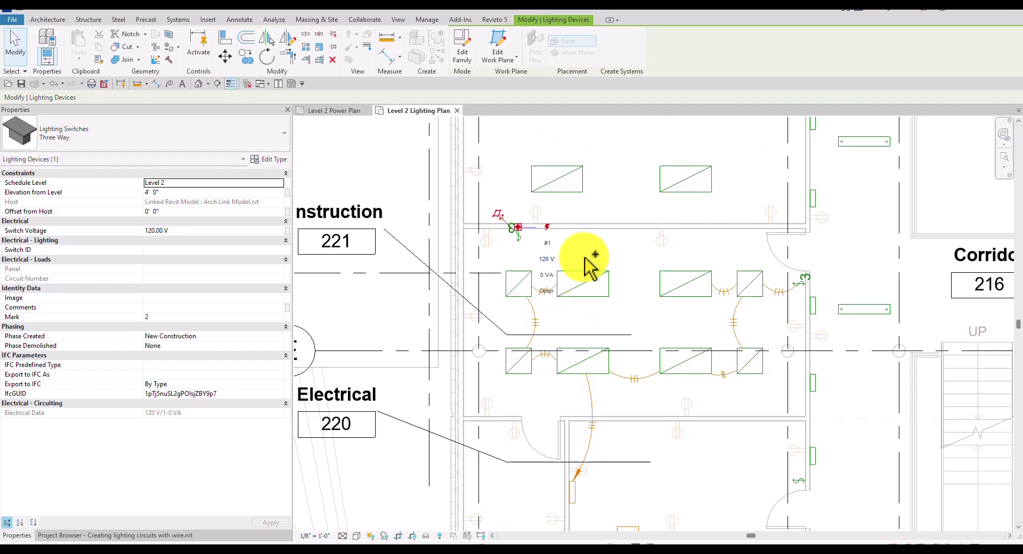
{"action": "left_click", "coordinate": [18, 44]}
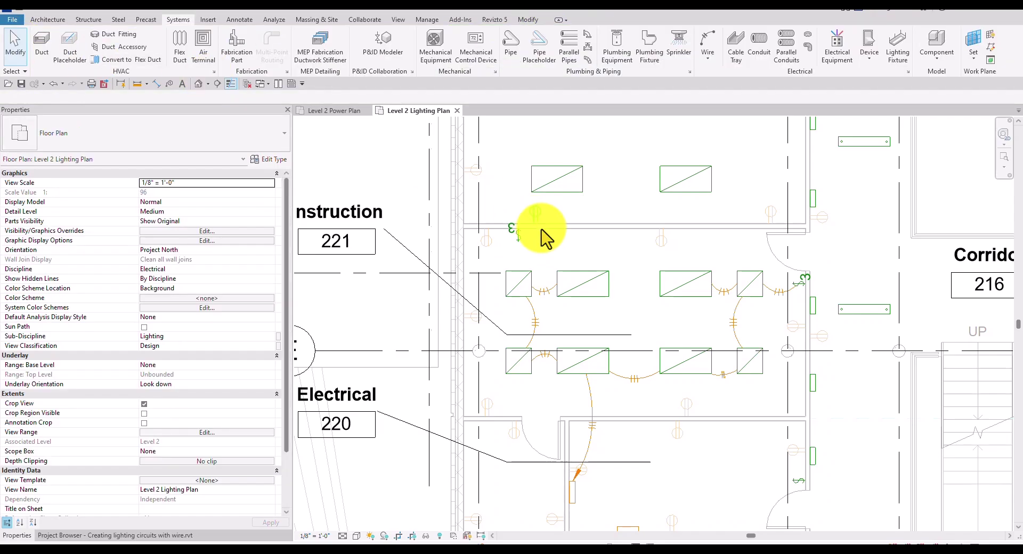
Step: Add the north-wall Three Way switch in Instruction room 221 to the room fixtures' lighting circuit on panel LP-2B
{"action": "left_click", "coordinate": [514, 229]}
{"action": "right_click", "coordinate": [515, 228]}
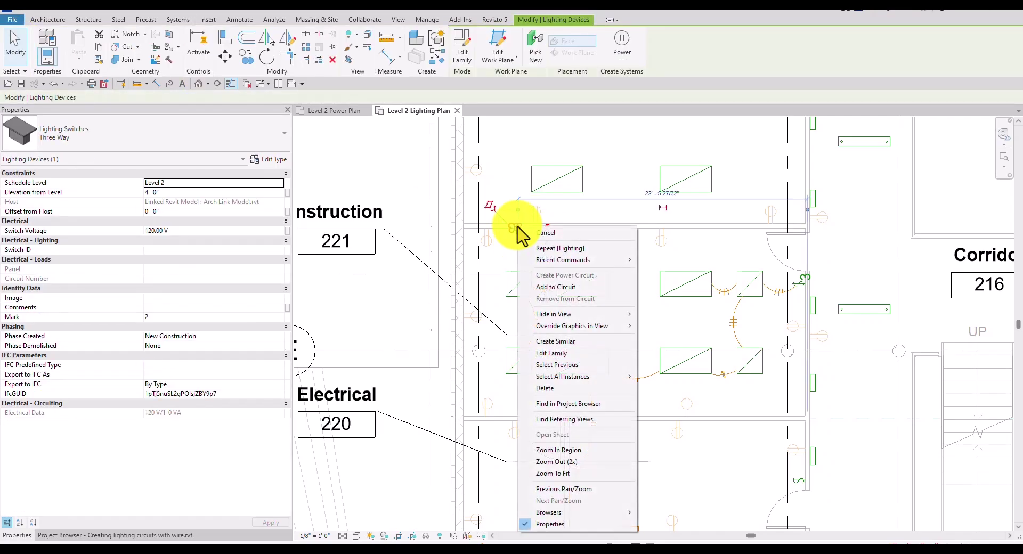
{"action": "left_click", "coordinate": [563, 291]}
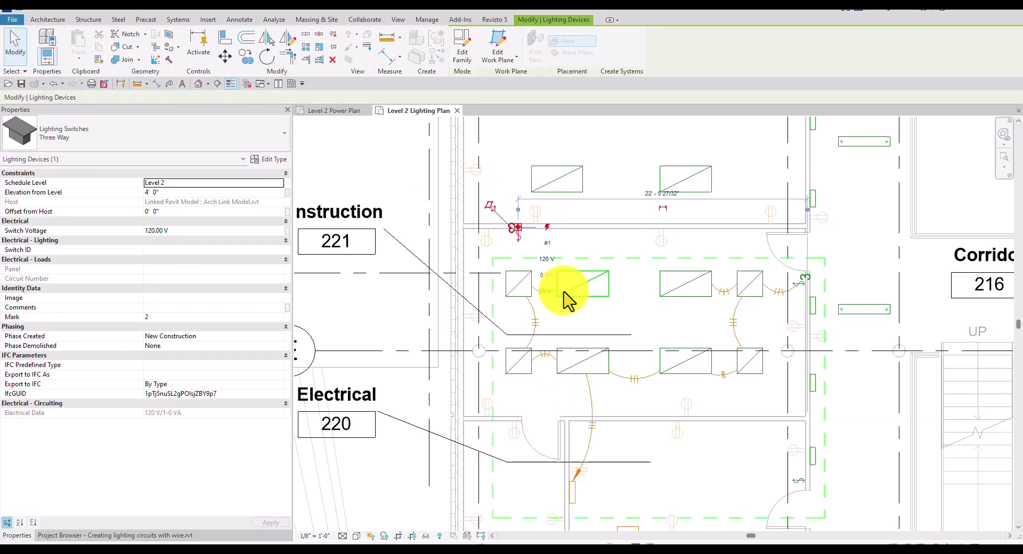
{"action": "left_click", "coordinate": [589, 283]}
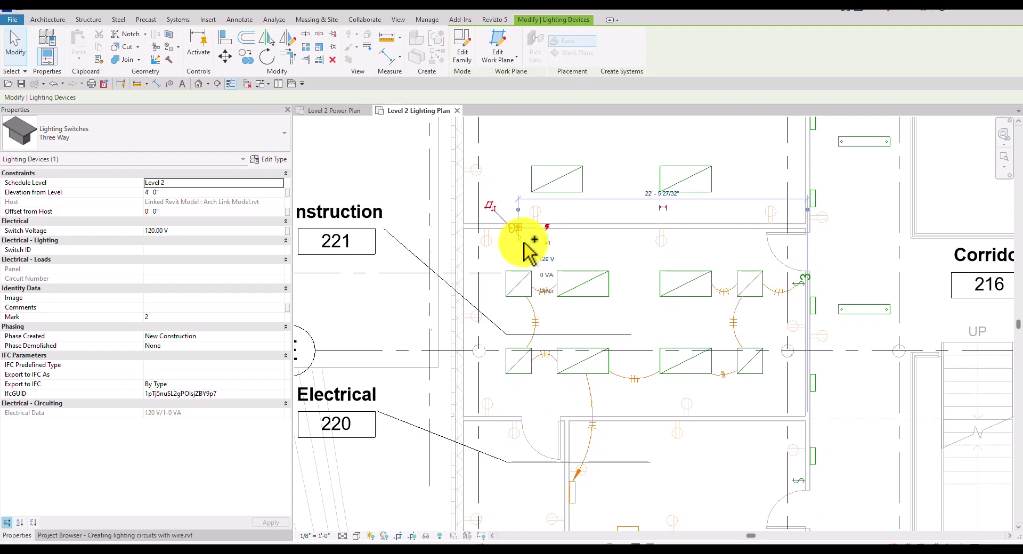
{"action": "left_click", "coordinate": [586, 286]}
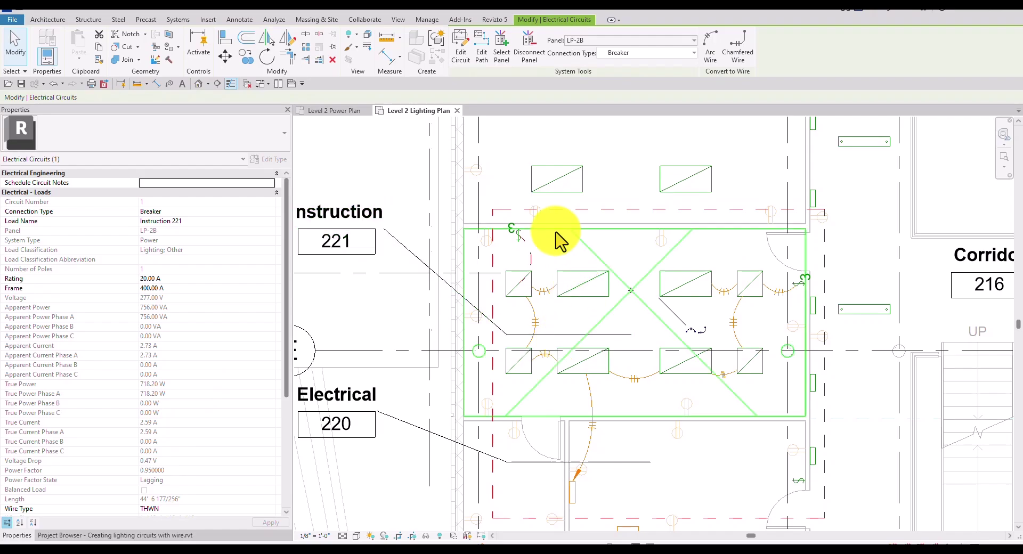
Step: Convert the circuit to an arc wire from the north-wall switch to the upper-left square fixture, moving its end and bend to tidy the arc
{"action": "scroll", "coordinate": [524, 261], "scroll_direction": "up", "scroll_amount": 5}
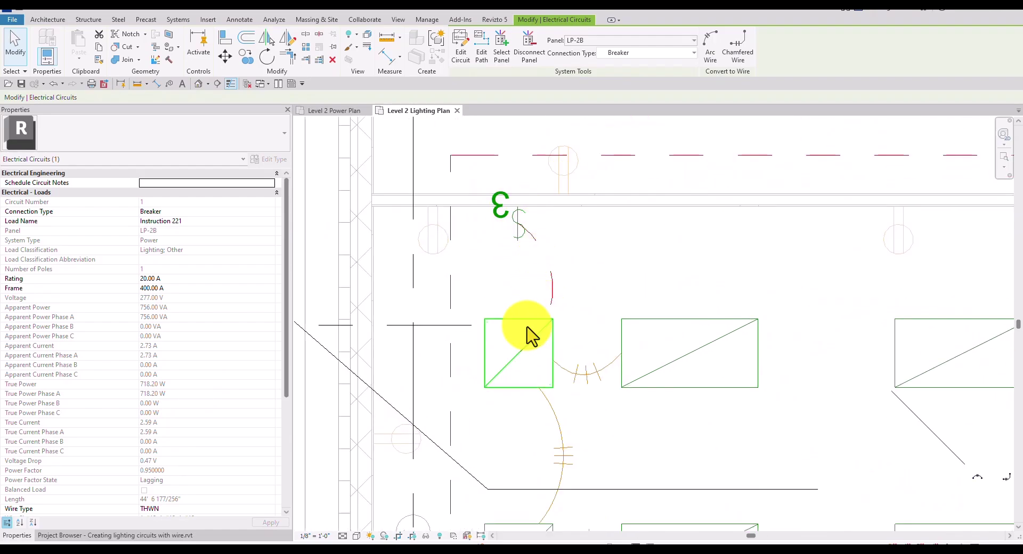
{"action": "left_click", "coordinate": [713, 51]}
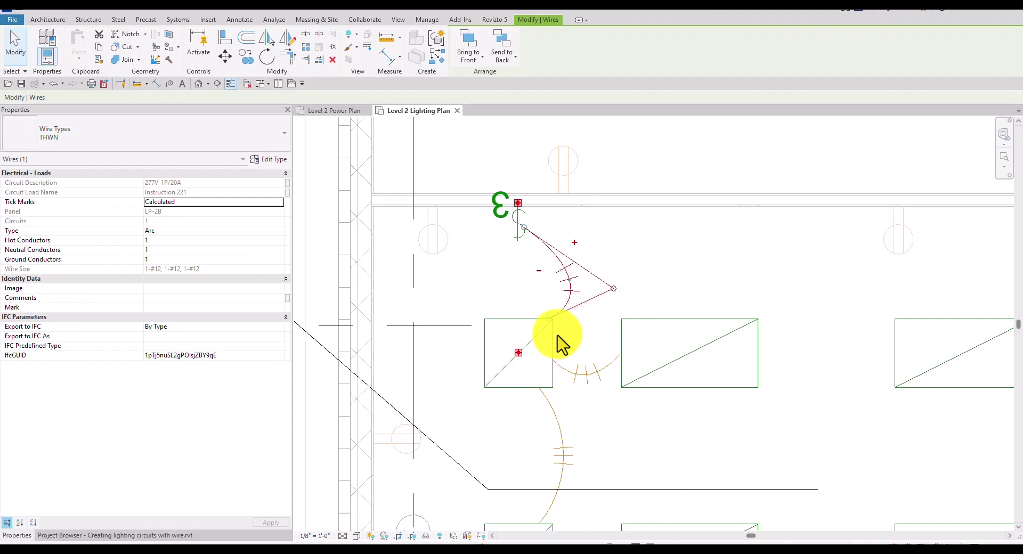
{"action": "scroll", "coordinate": [557, 338], "scroll_direction": "up", "scroll_amount": 2}
{"action": "left_click_drag", "start_coordinate": [544, 312], "coordinate": [498, 312]}
{"action": "left_click_drag", "start_coordinate": [642, 265], "coordinate": [588, 243]}
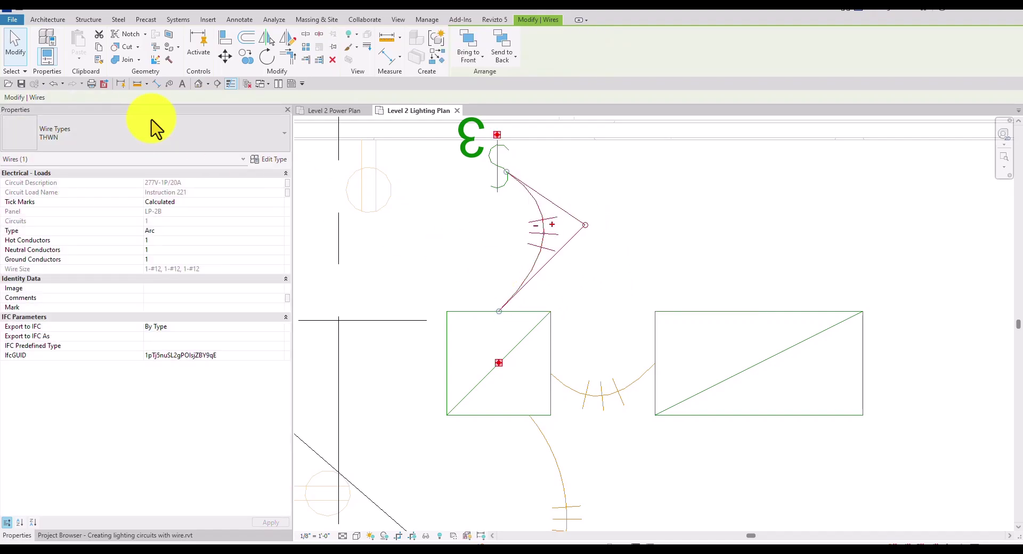
{"action": "left_click", "coordinate": [16, 46]}
{"action": "scroll", "coordinate": [566, 256], "scroll_direction": "down", "scroll_amount": 5}
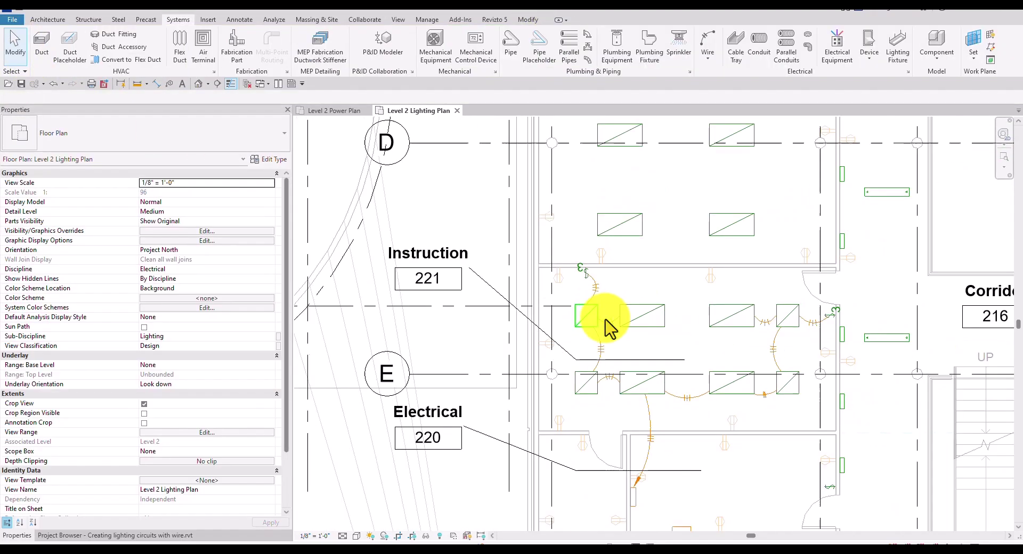
Step: Check the connectivity of room 221's circuit by selecting the whole electrical network from the lower-left rectangular fixture
{"action": "scroll", "coordinate": [566, 336], "scroll_direction": "up", "scroll_amount": 2}
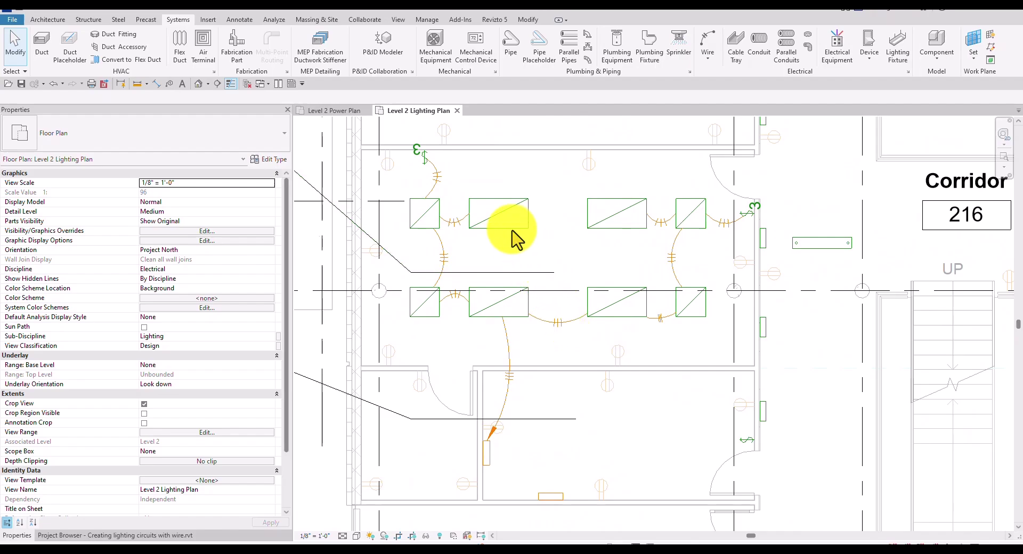
{"action": "left_click", "coordinate": [424, 166]}
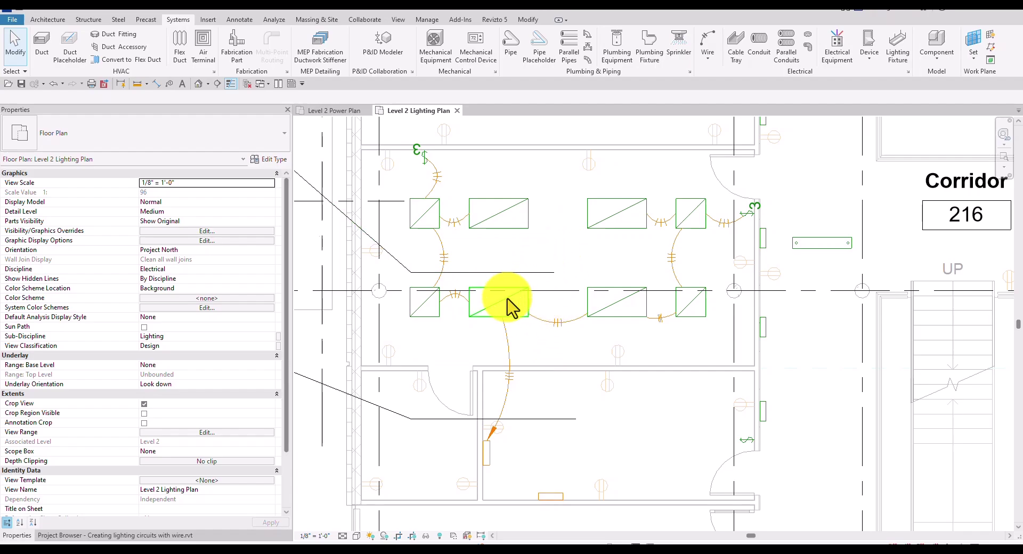
{"action": "key", "text": "Tab"}
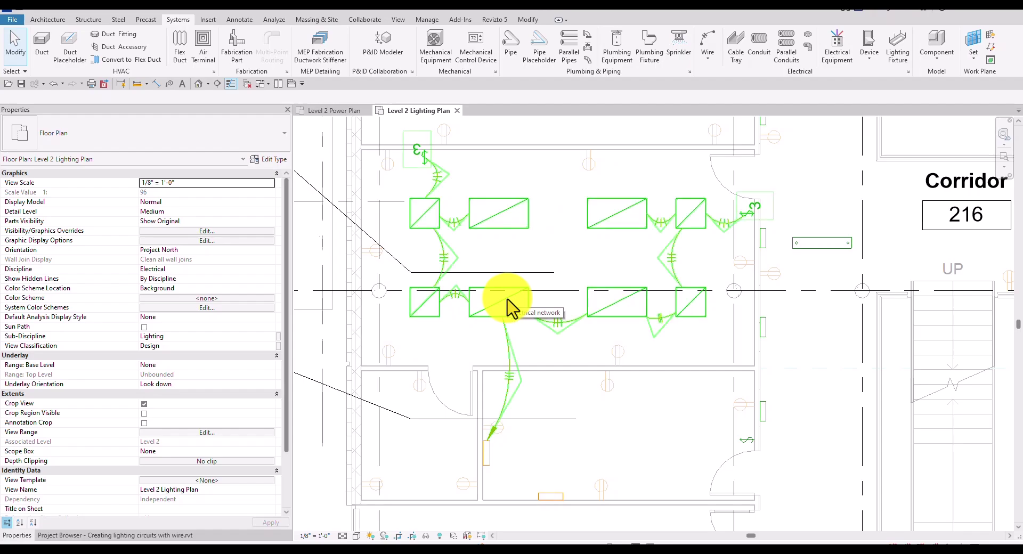
{"action": "left_click", "coordinate": [509, 307]}
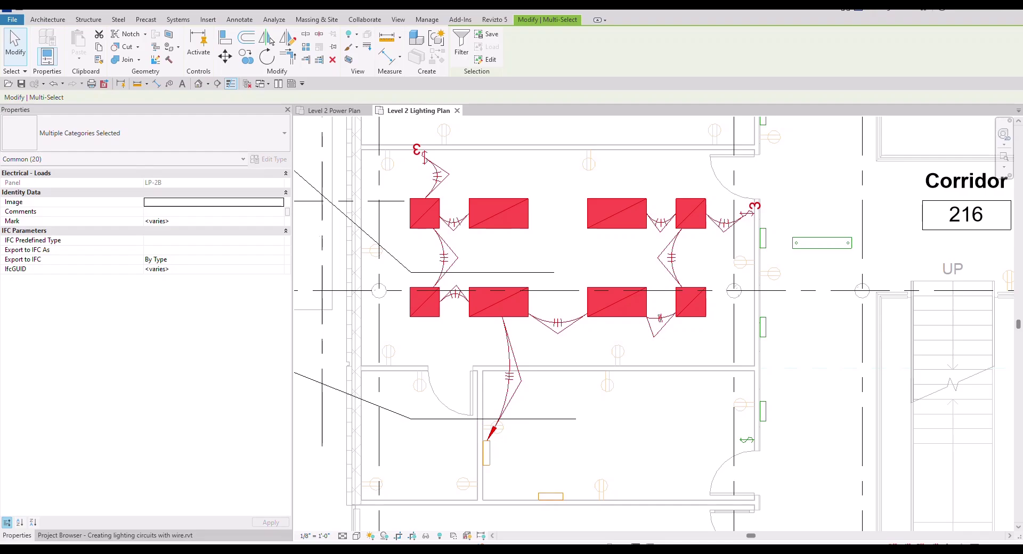
{"action": "key", "text": "Escape"}
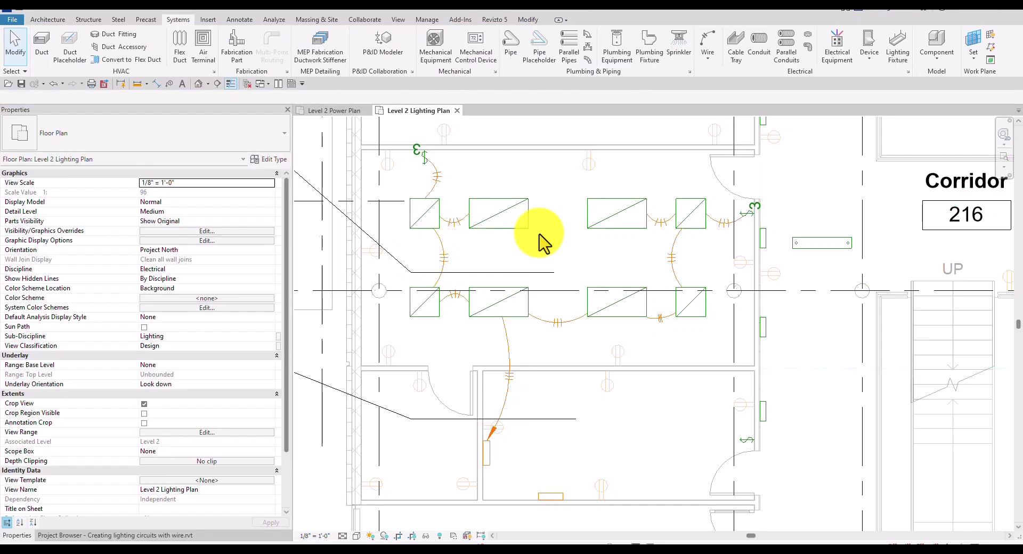
Step: Select everything inside Instruction room 221 and filter the selection to Wires only
{"action": "scroll", "coordinate": [511, 256], "scroll_direction": "down", "scroll_amount": 3}
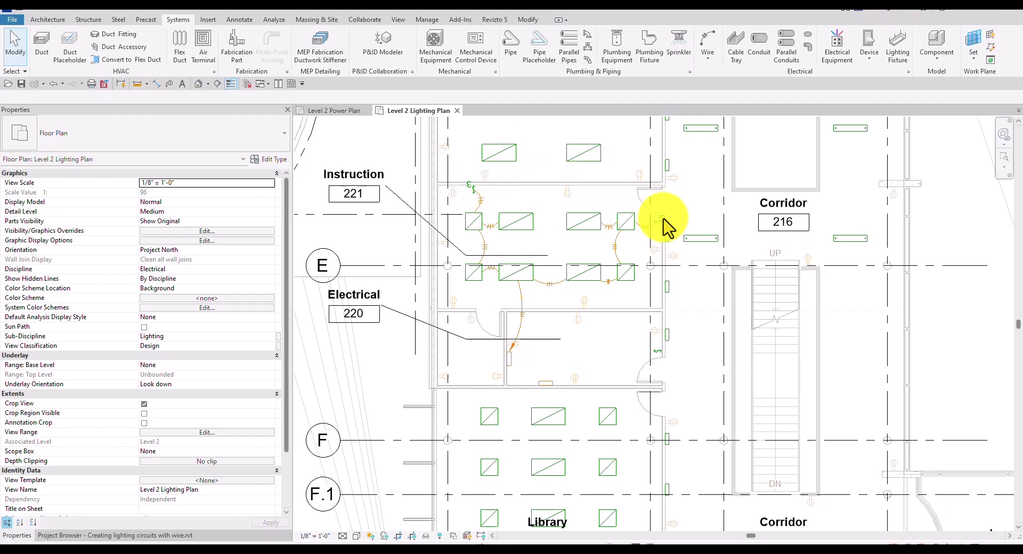
{"action": "scroll", "coordinate": [399, 178], "scroll_direction": "up", "scroll_amount": 3}
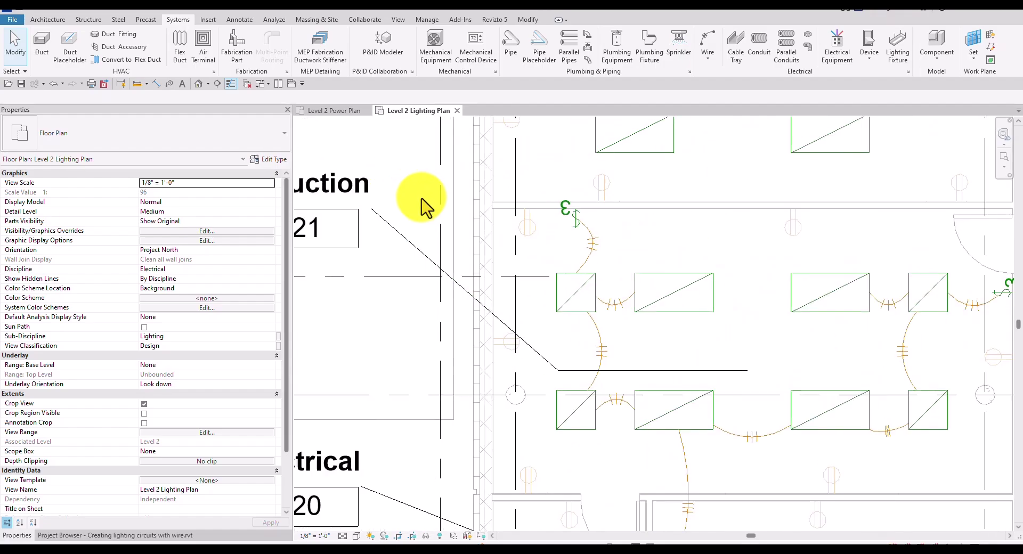
{"action": "scroll", "coordinate": [580, 245], "scroll_direction": "down", "scroll_amount": 3}
{"action": "middle_click_drag", "start_coordinate": [664, 308], "coordinate": [658, 351]}
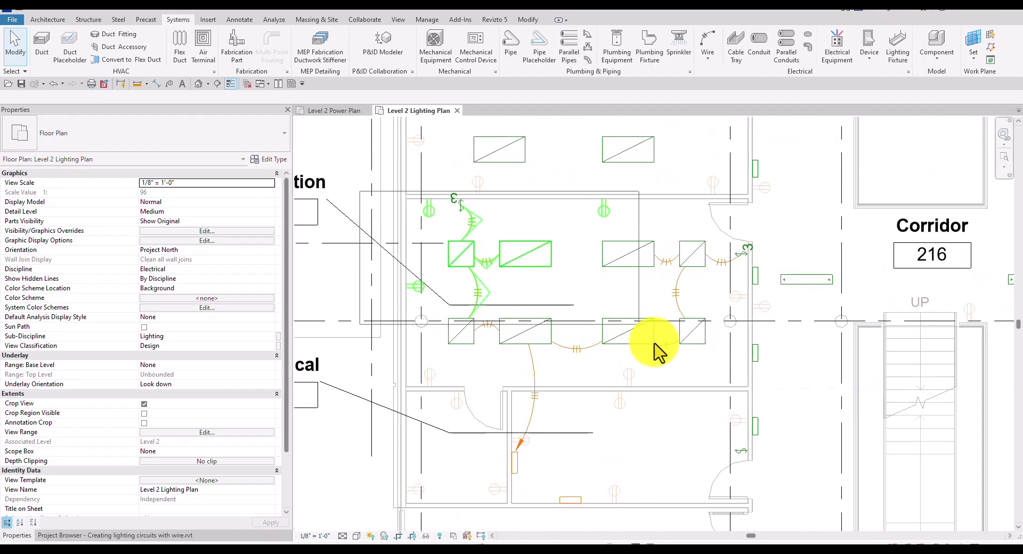
{"action": "left_click", "coordinate": [751, 395]}
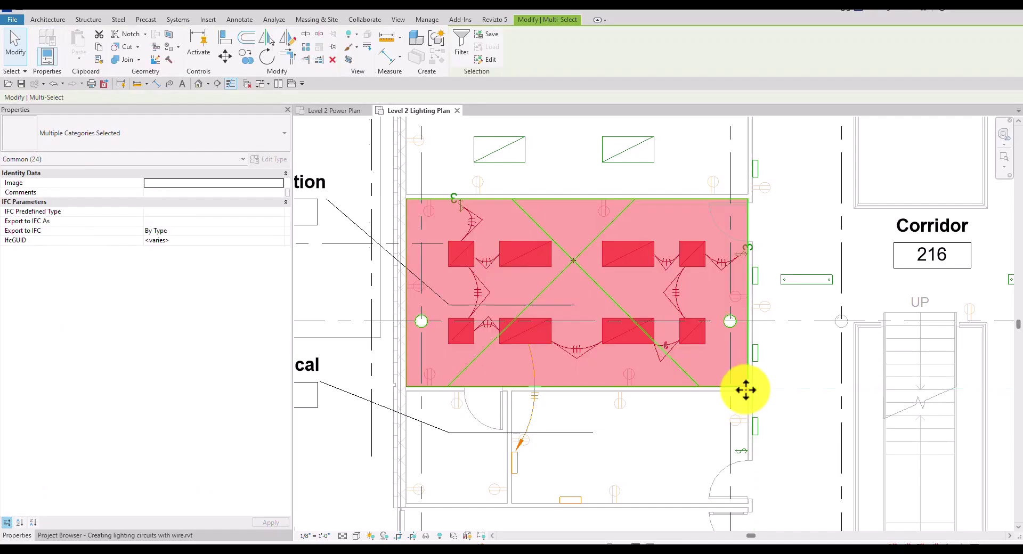
{"action": "left_click", "coordinate": [461, 48]}
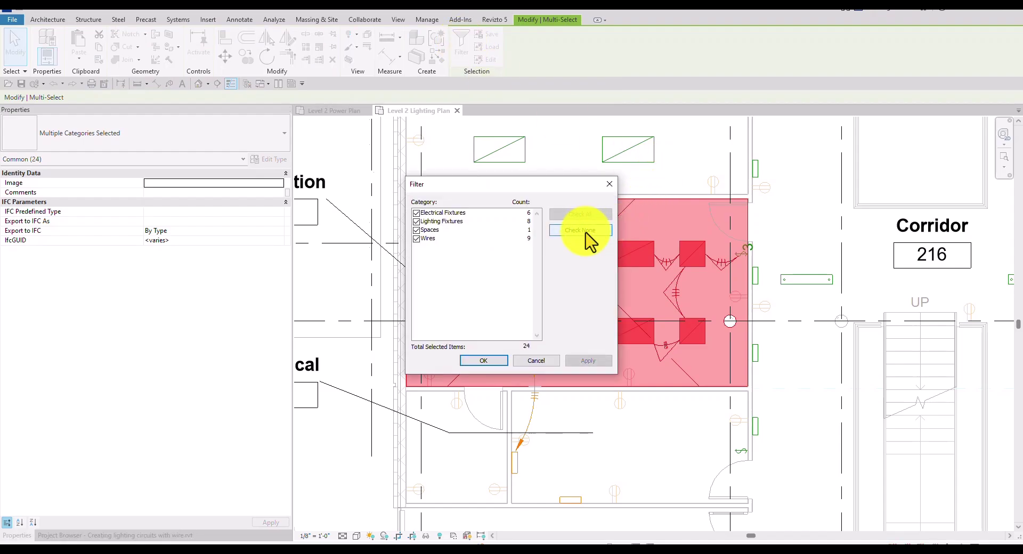
{"action": "left_click", "coordinate": [416, 239]}
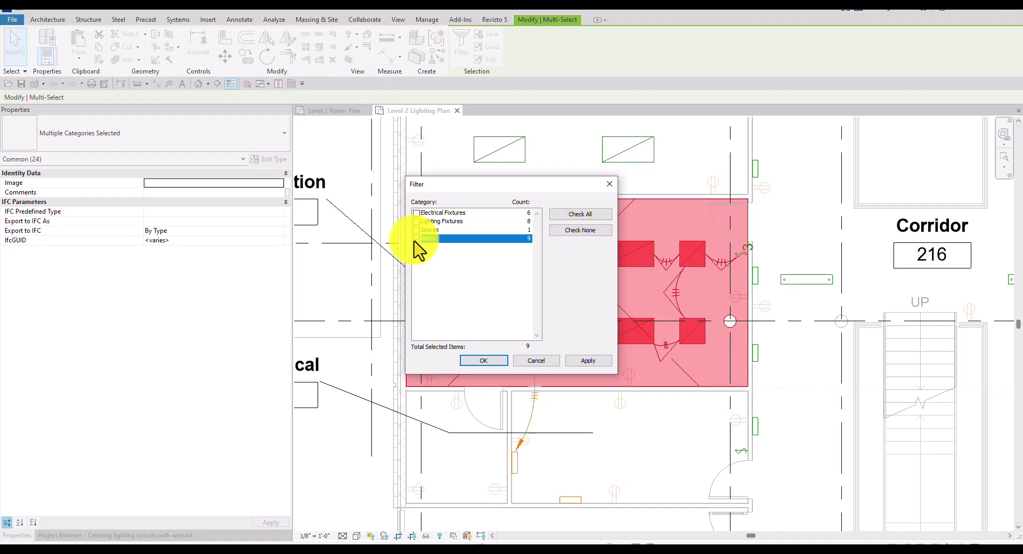
{"action": "left_click", "coordinate": [484, 361]}
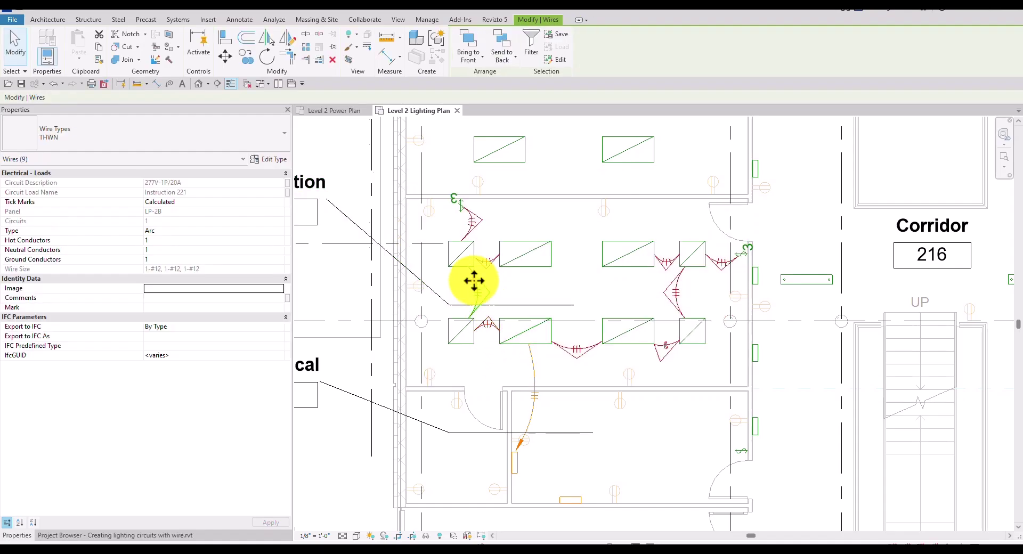
Step: Set Hot Conductors to 2 for the selected wires in room 221
{"action": "scroll", "coordinate": [480, 274], "scroll_direction": "up", "scroll_amount": 4}
{"action": "middle_click_drag", "start_coordinate": [536, 288], "coordinate": [599, 354]}
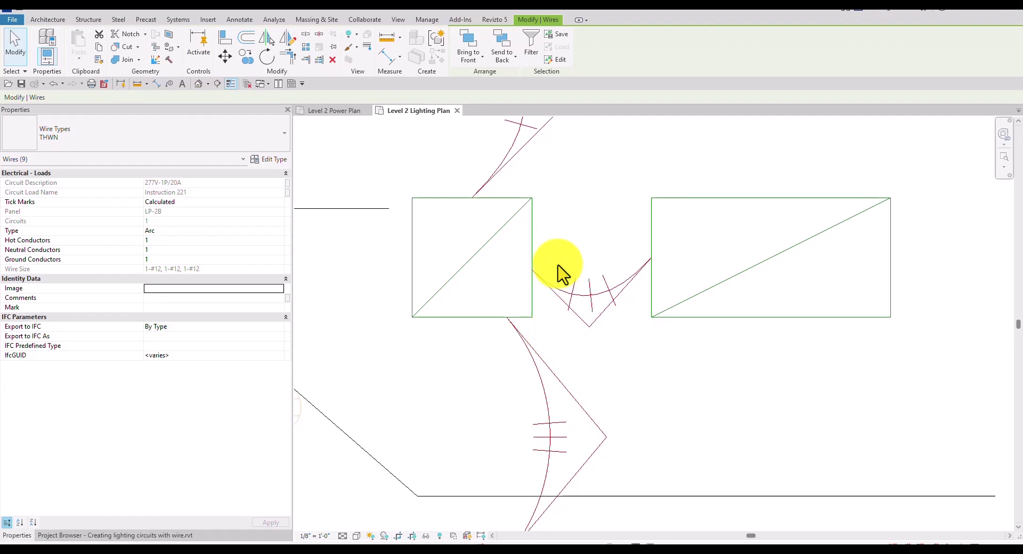
{"action": "scroll", "coordinate": [583, 315], "scroll_direction": "down", "scroll_amount": 3}
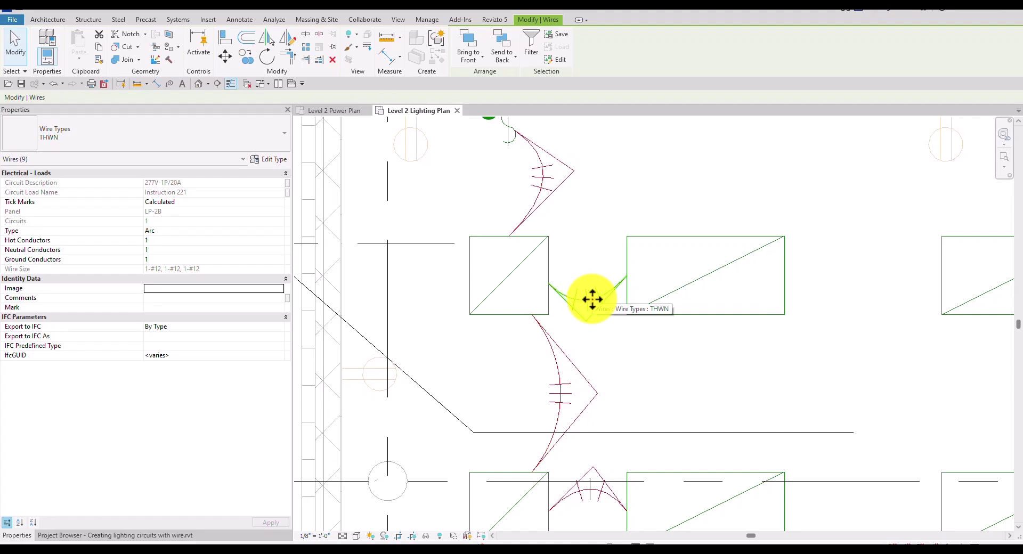
{"action": "left_click", "coordinate": [160, 240]}
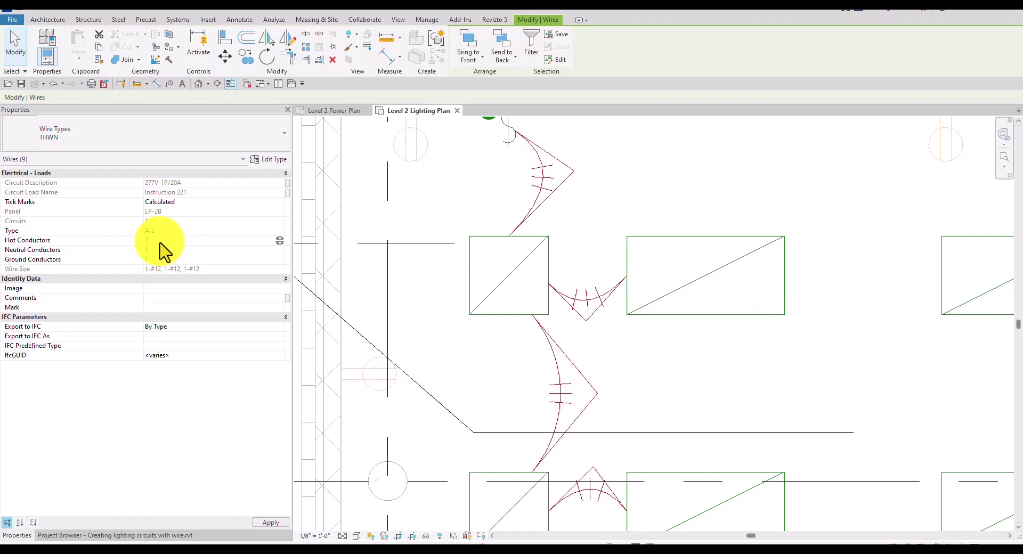
{"action": "left_click", "coordinate": [269, 522]}
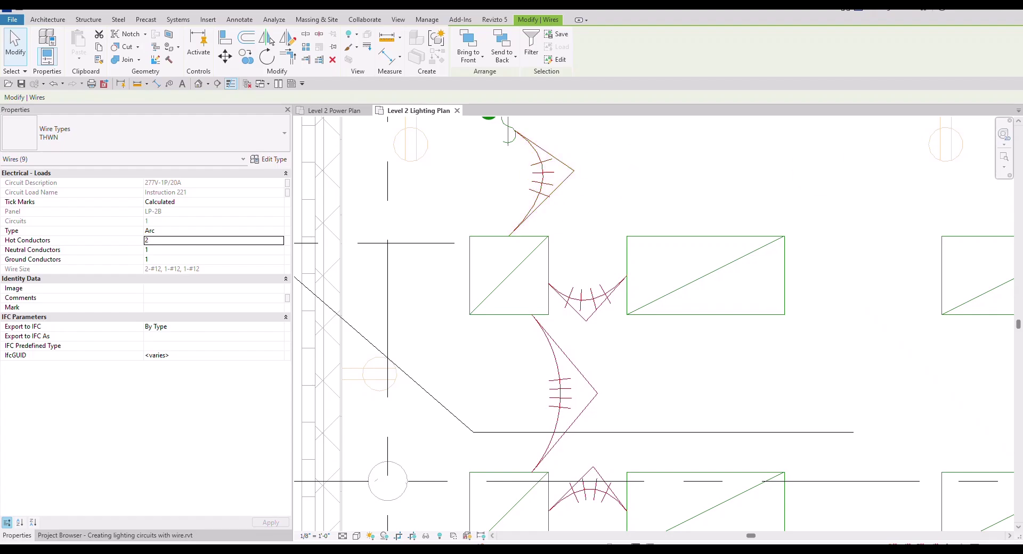
{"action": "left_click", "coordinate": [460, 313]}
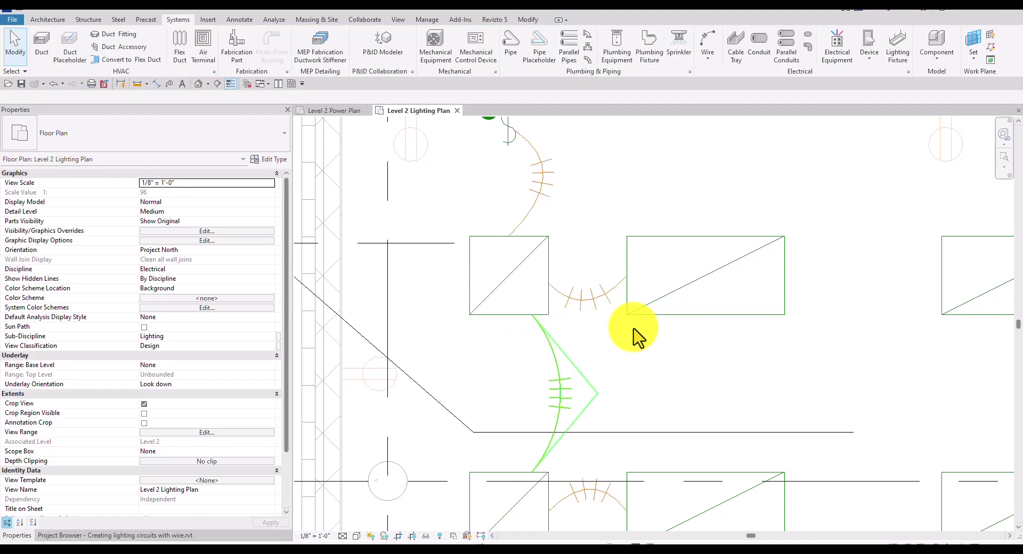
Step: Inspect the conductor controls of the arc wire between the two left-hand square fixtures and review the room's tick marks
{"action": "left_click", "coordinate": [554, 351]}
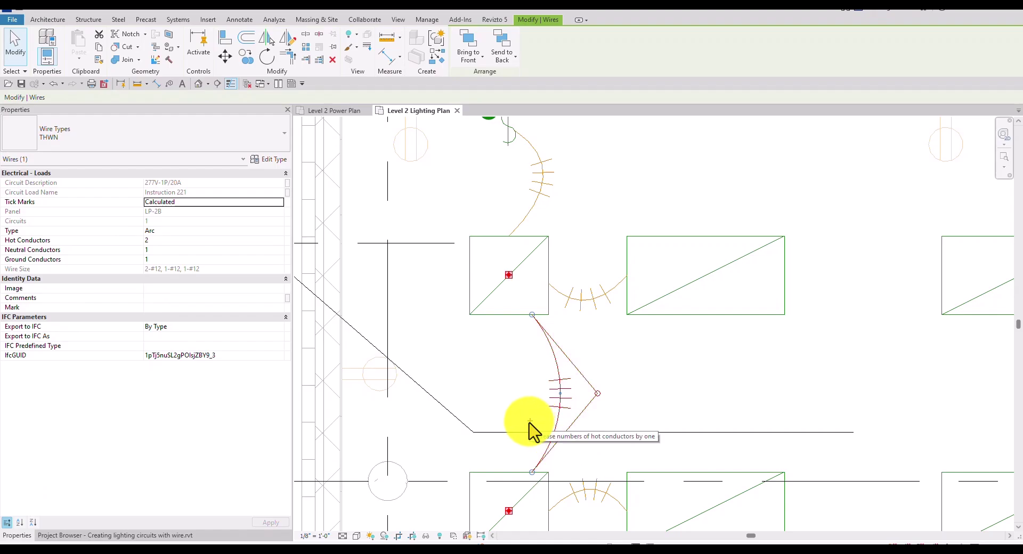
{"action": "key", "text": "Escape"}
{"action": "scroll", "coordinate": [526, 360], "scroll_direction": "down", "scroll_amount": 4}
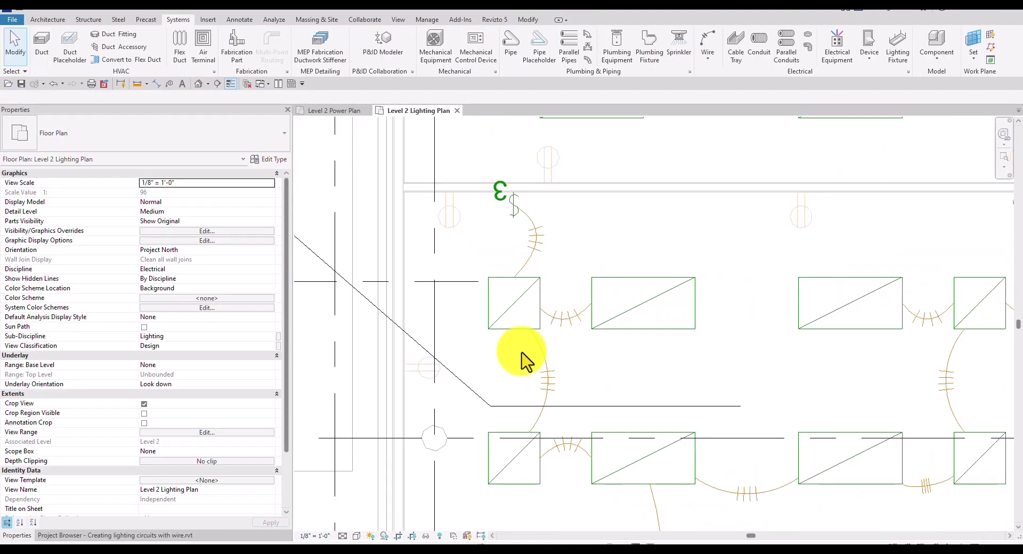
{"action": "middle_click_drag", "start_coordinate": [650, 425], "coordinate": [561, 292]}
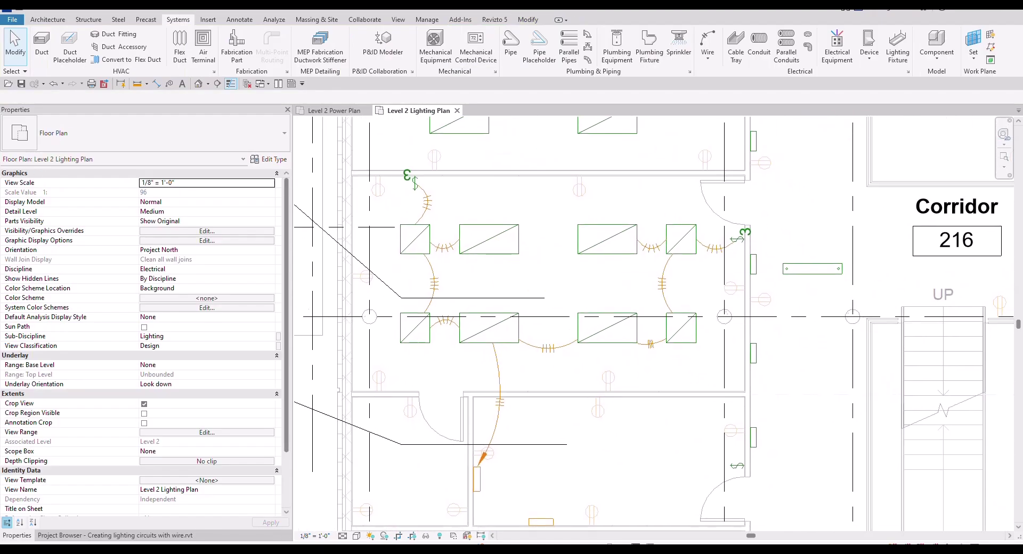